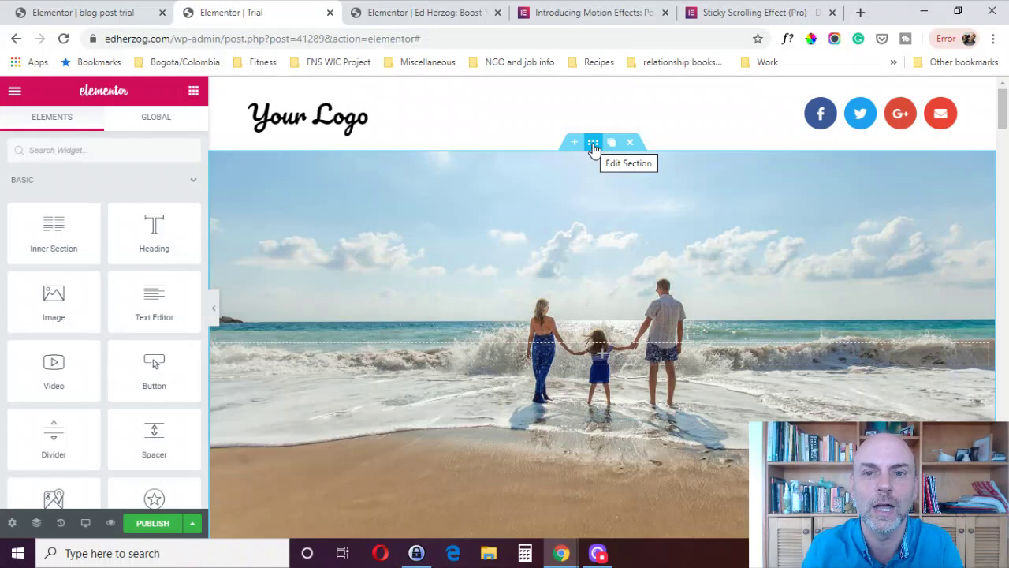
- Review the scrolling and mouse effects options in the background style settings of the beach photo section
left_click(594, 147)
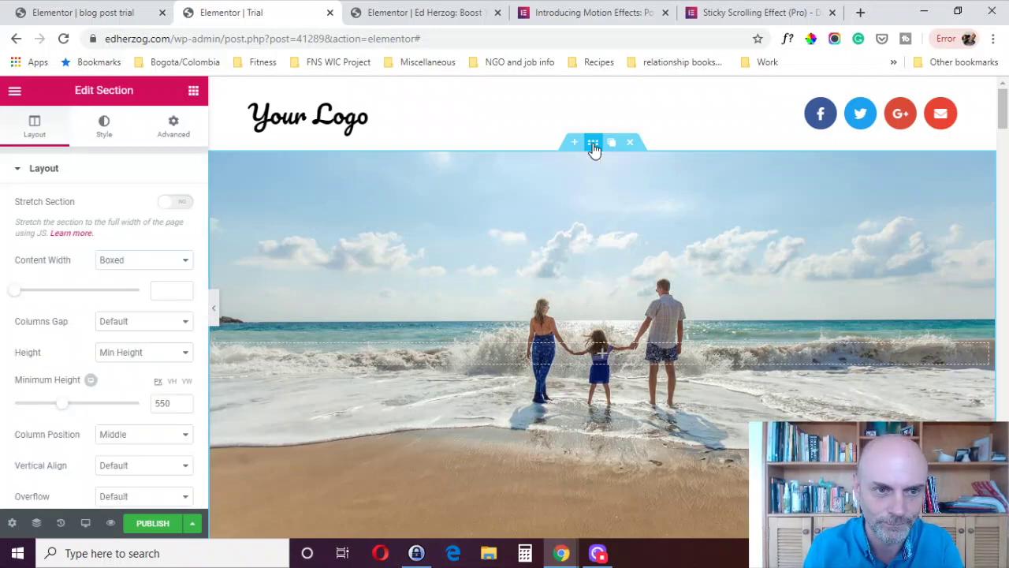
left_click(103, 127)
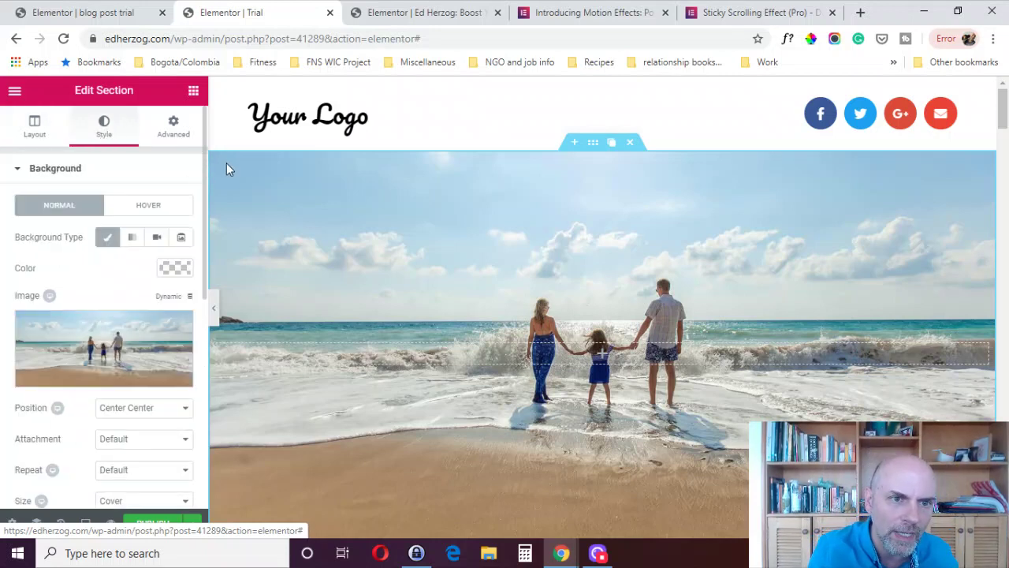
left_click_drag(198, 203, 191, 282)
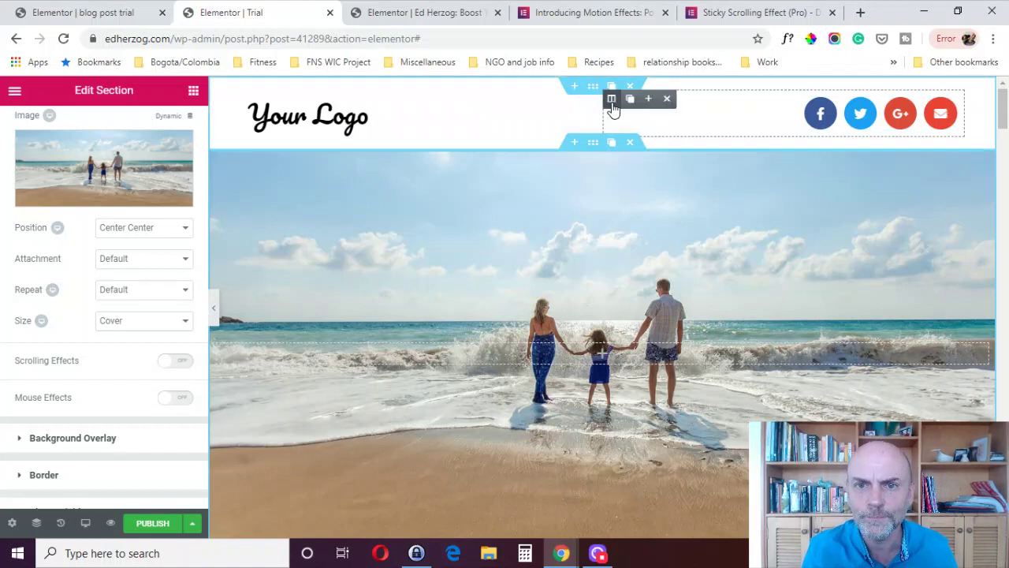
- Choose the color-and-image background type for the social icons column and view its scrolling and mouse effects options
left_click(612, 100)
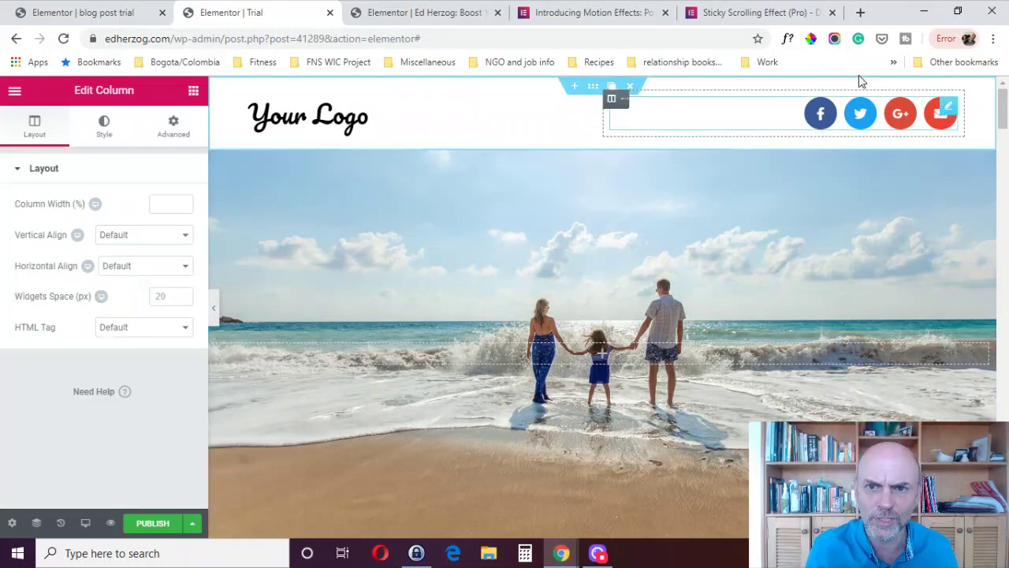
left_click(112, 139)
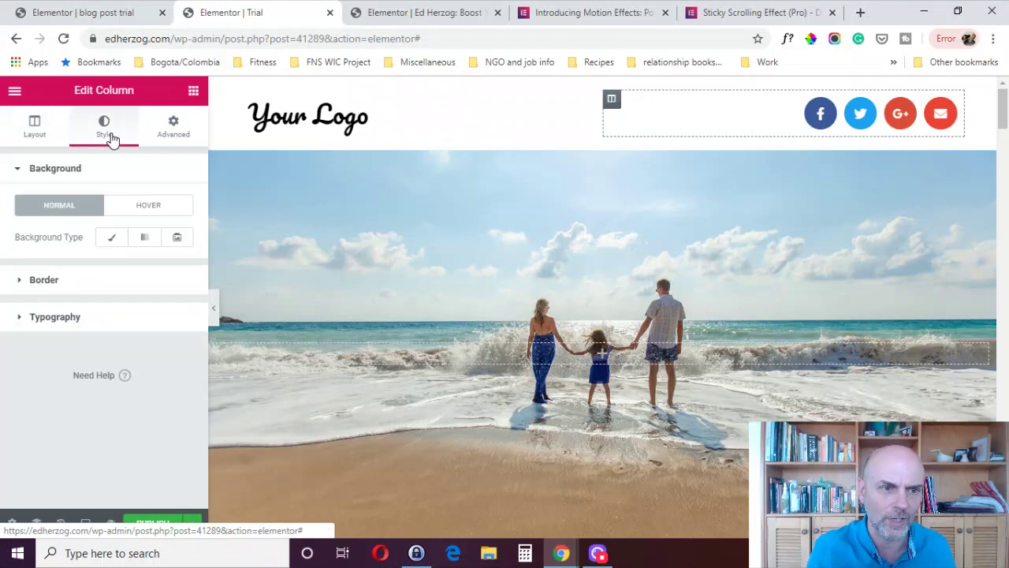
left_click(112, 238)
scroll(201, 307, "down", 1)
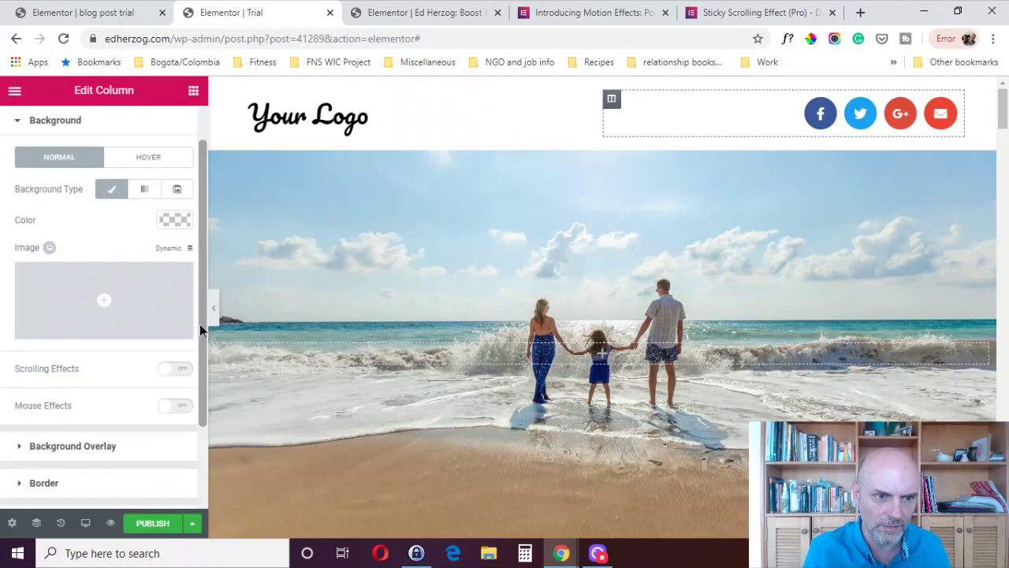
scroll(200, 331, "down", 1)
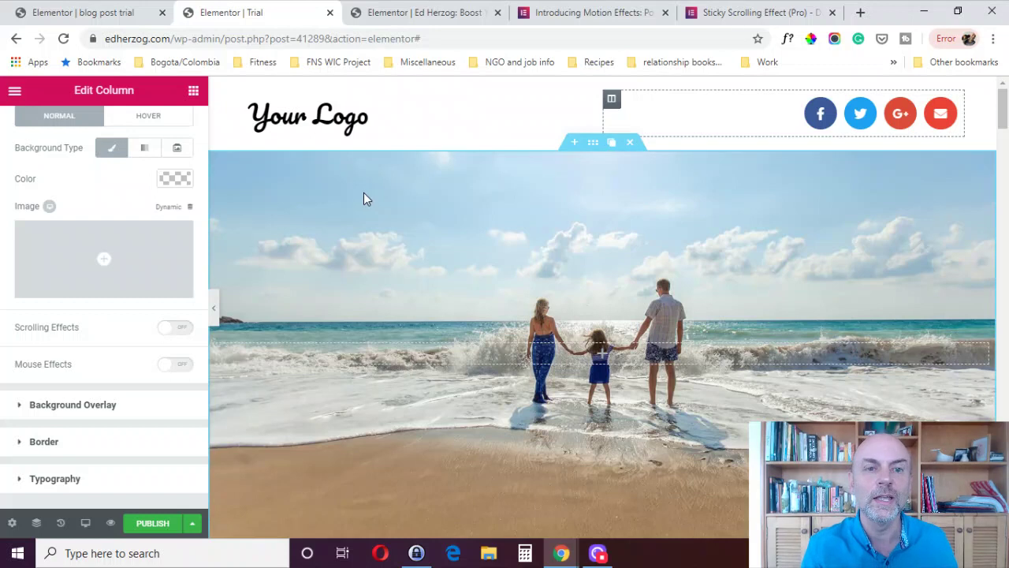
- Examine the motion effects available in the advanced settings of the beach photo section
left_click(593, 147)
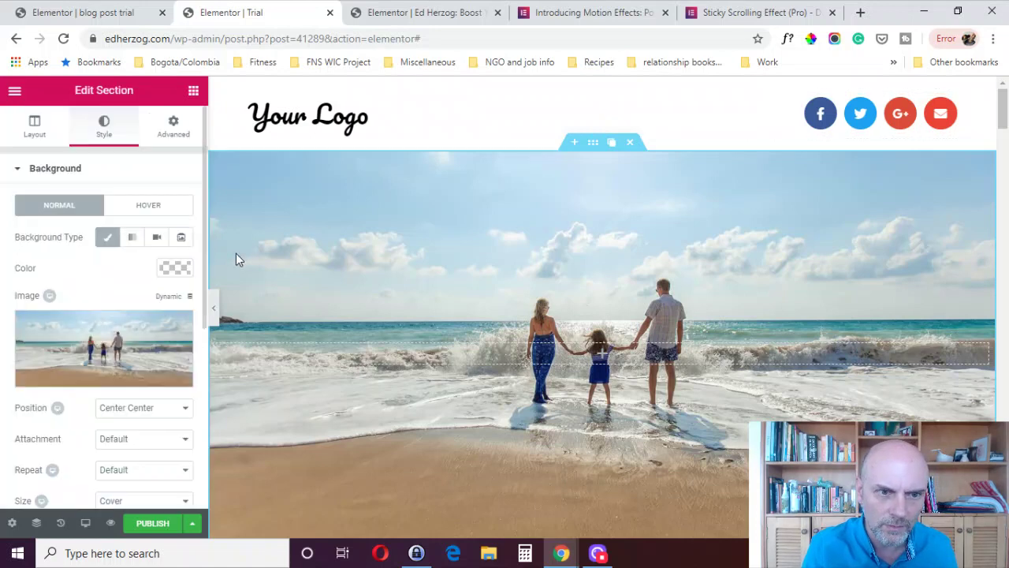
left_click(174, 125)
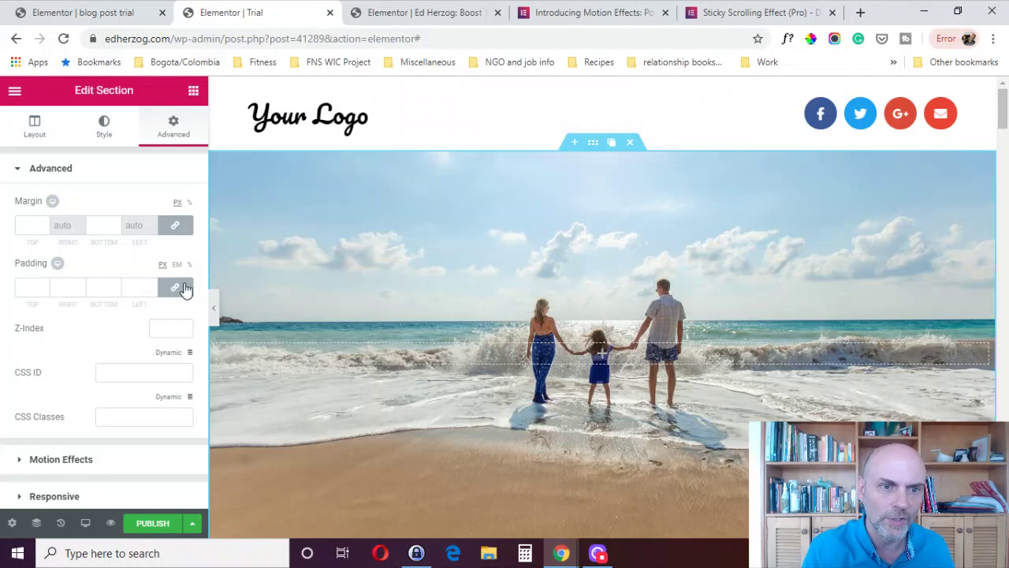
left_click_drag(203, 268, 203, 349)
left_click(55, 356)
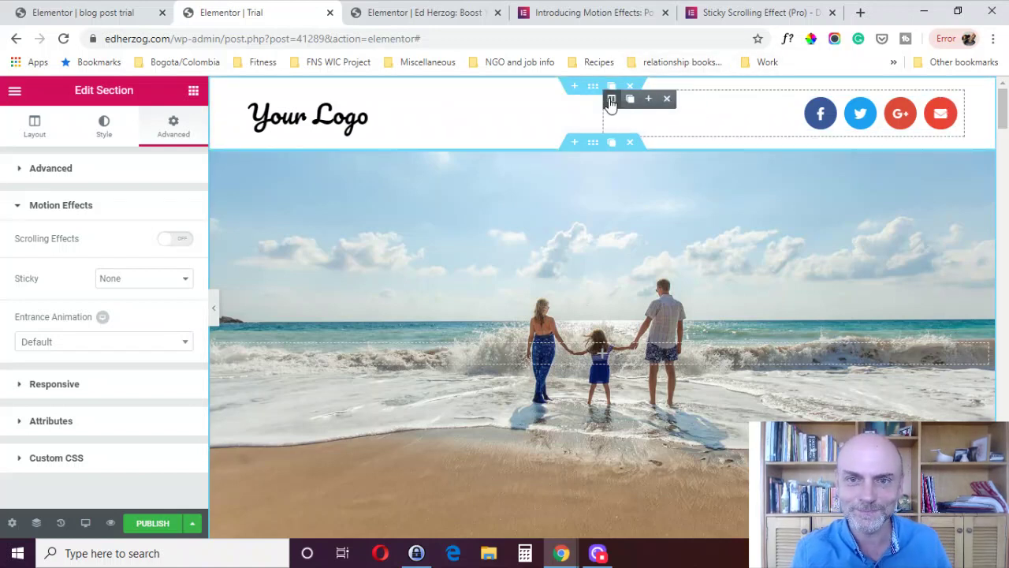
- Examine the motion effects available in the advanced settings of the social icons column
left_click(611, 100)
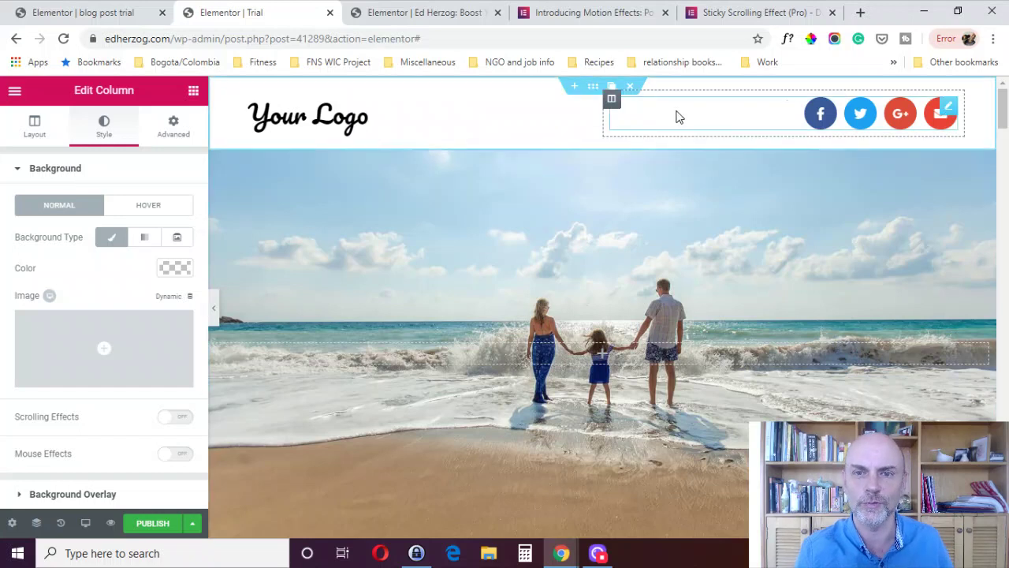
left_click(173, 127)
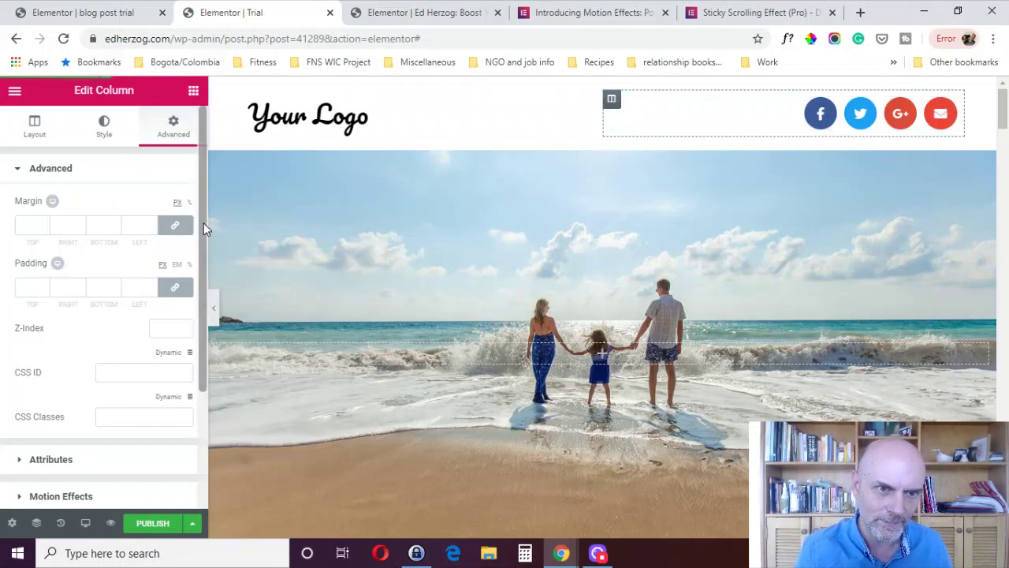
left_click_drag(203, 222, 199, 340)
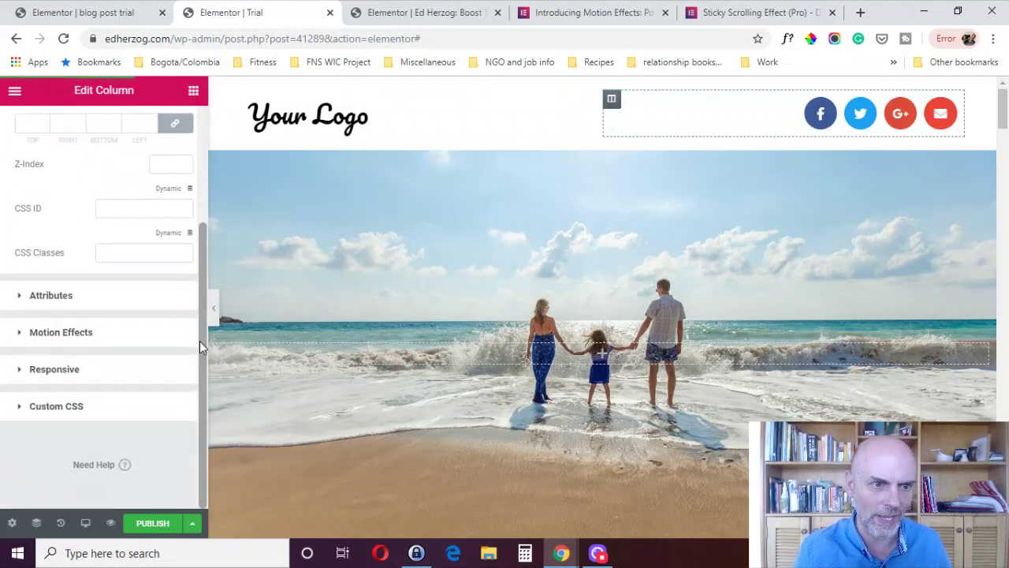
left_click(44, 340)
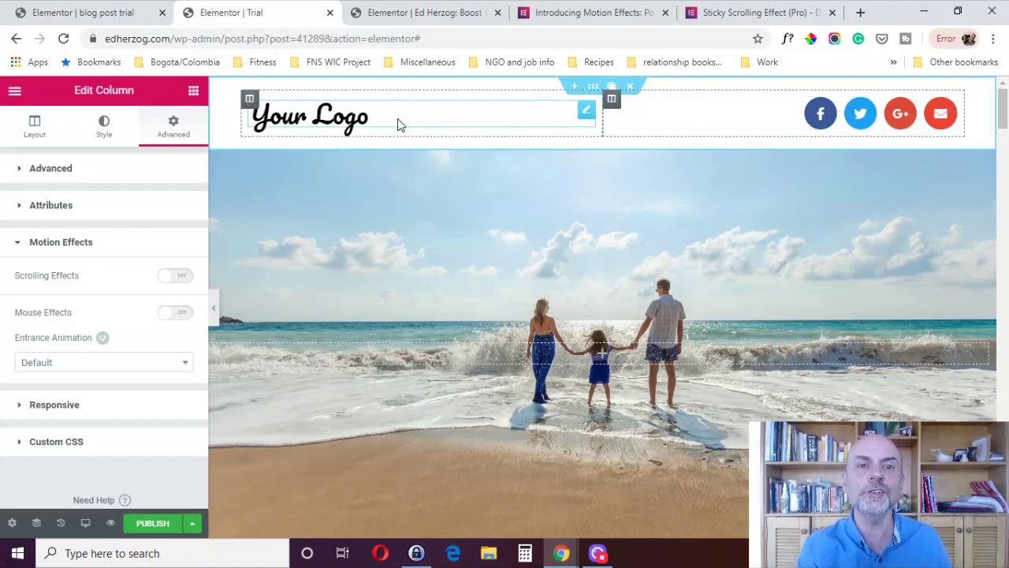
- Open the motion effects settings of the "Your Logo" heading and set its entrance animation to Fade In Down
left_click(588, 111)
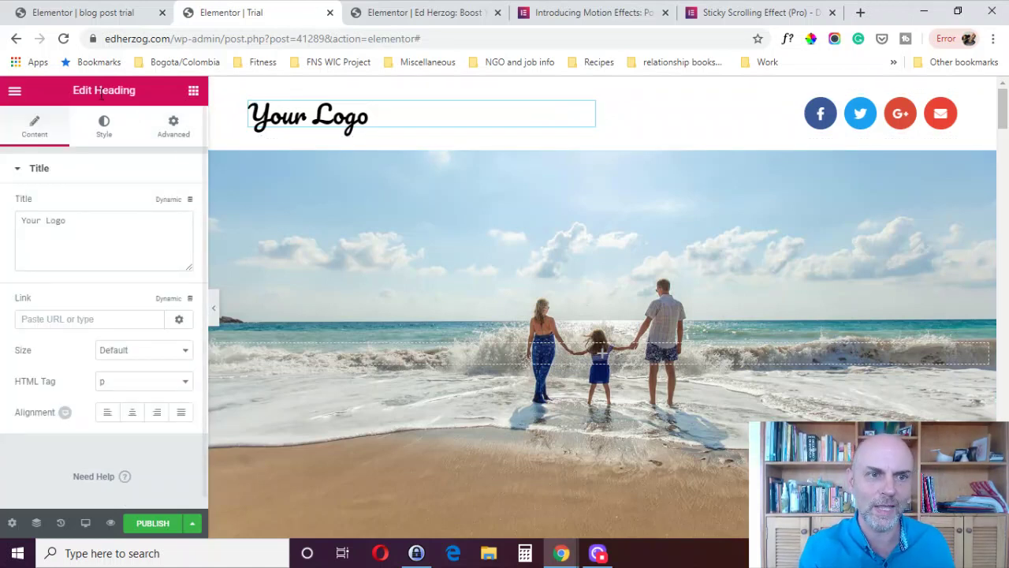
left_click(175, 128)
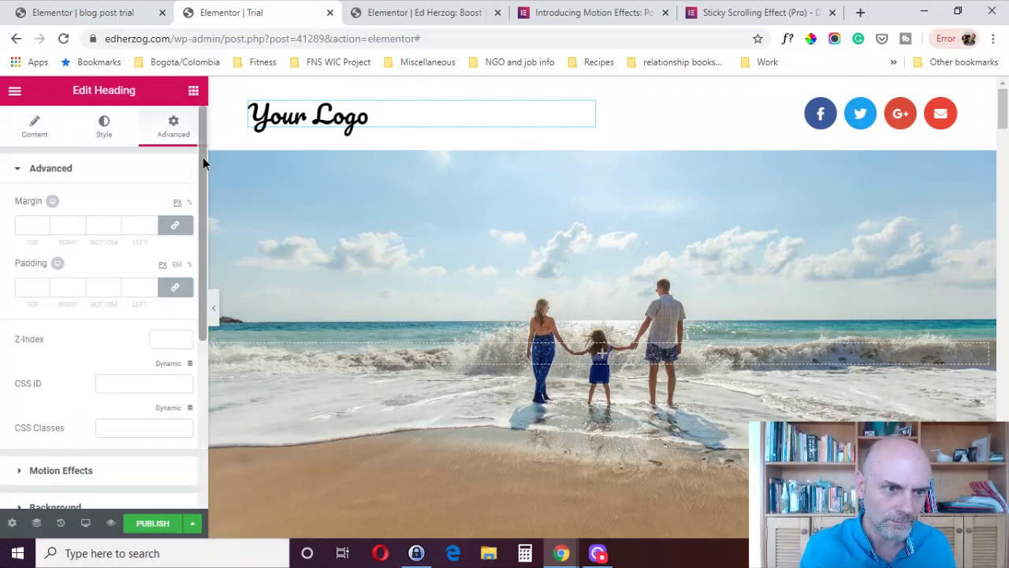
left_click_drag(203, 157, 198, 265)
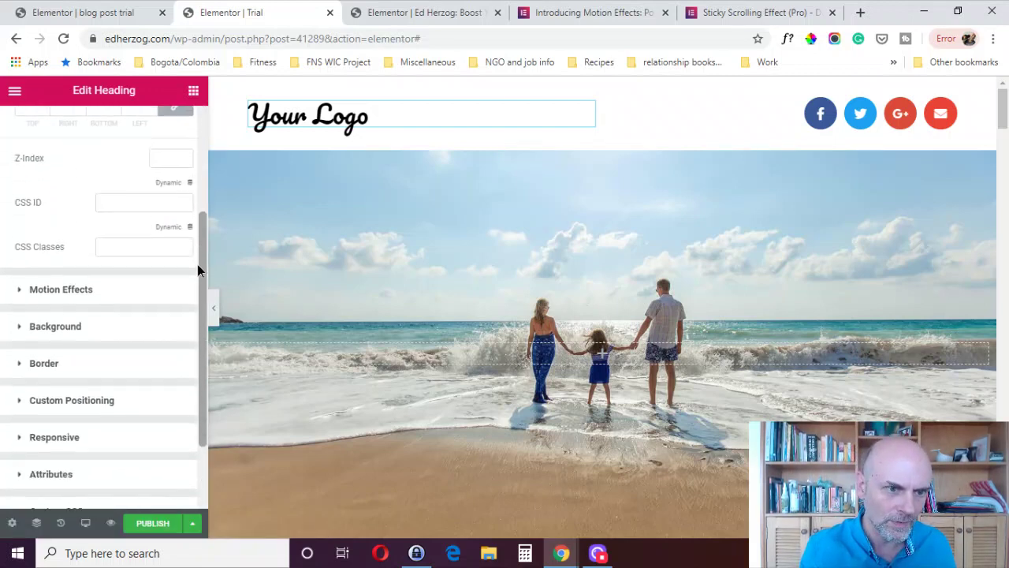
left_click(30, 288)
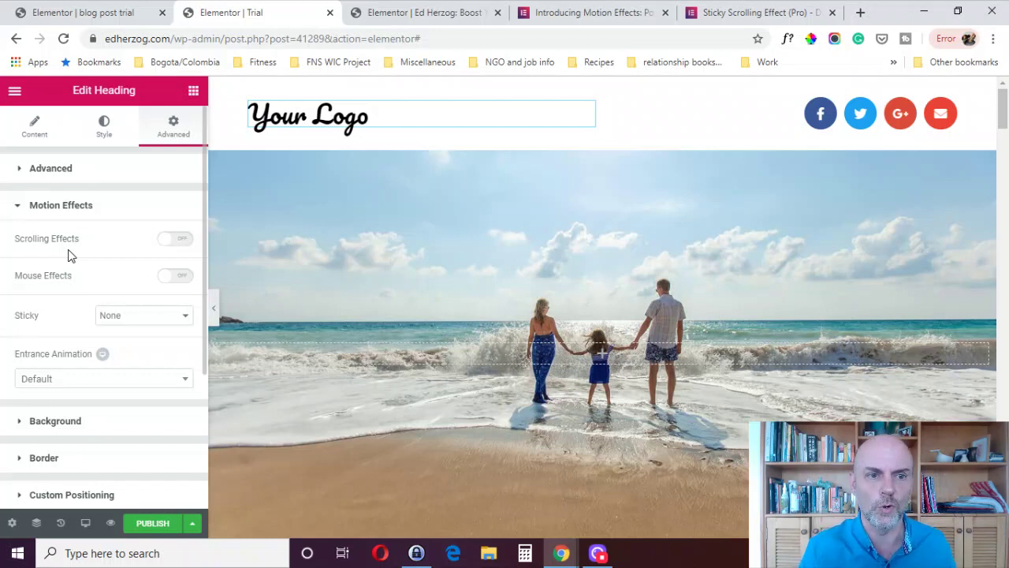
left_click(133, 385)
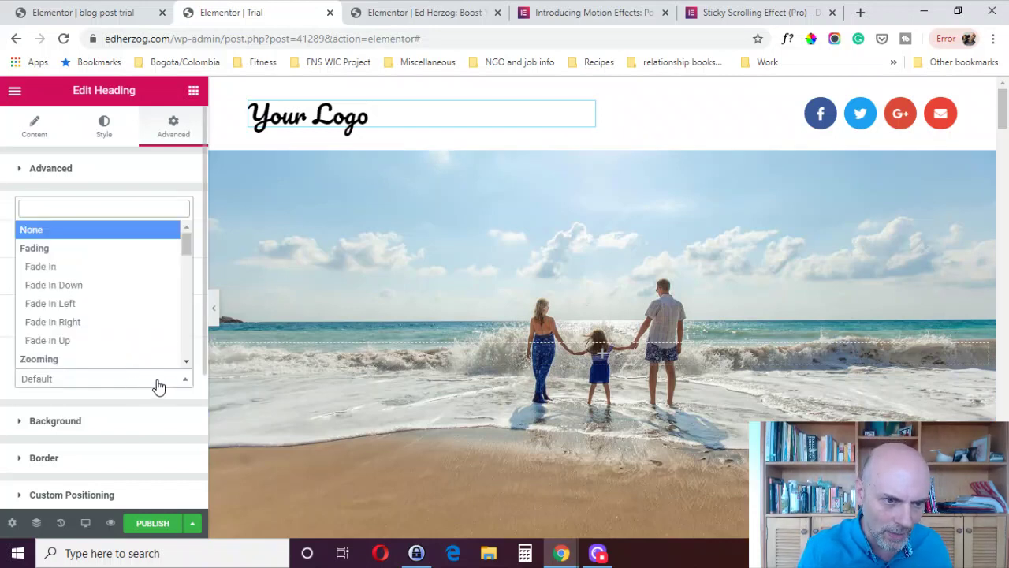
left_click(68, 292)
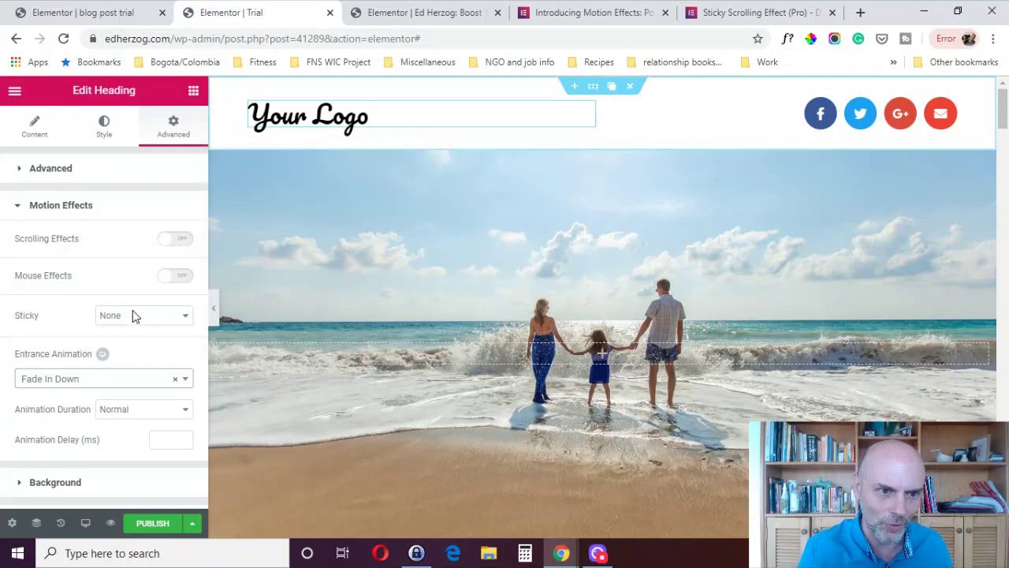
- Try the Zoom In Right and Bounce In Left entrance animations on the "Your Logo" heading
left_click(151, 380)
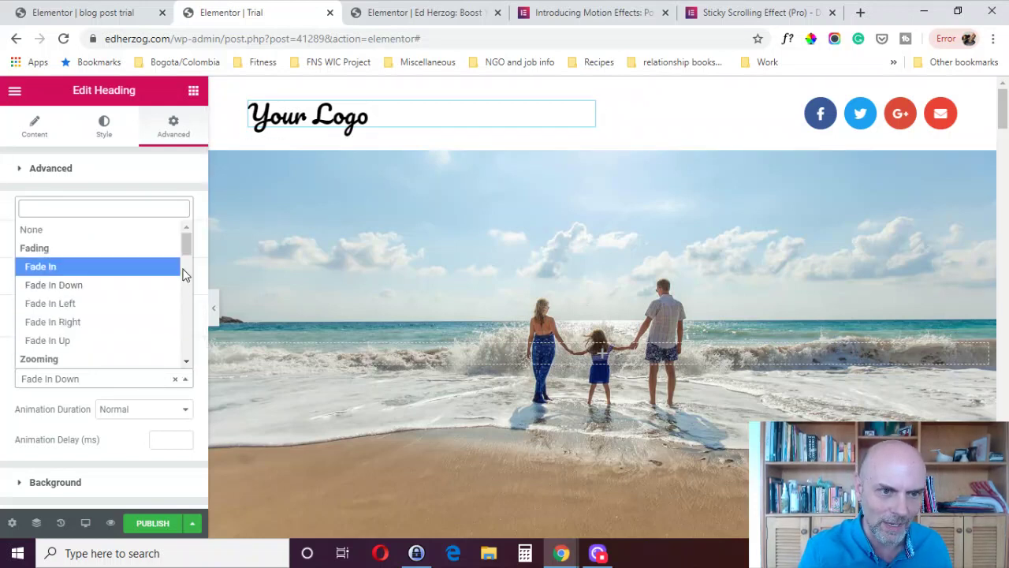
left_click_drag(188, 246, 185, 265)
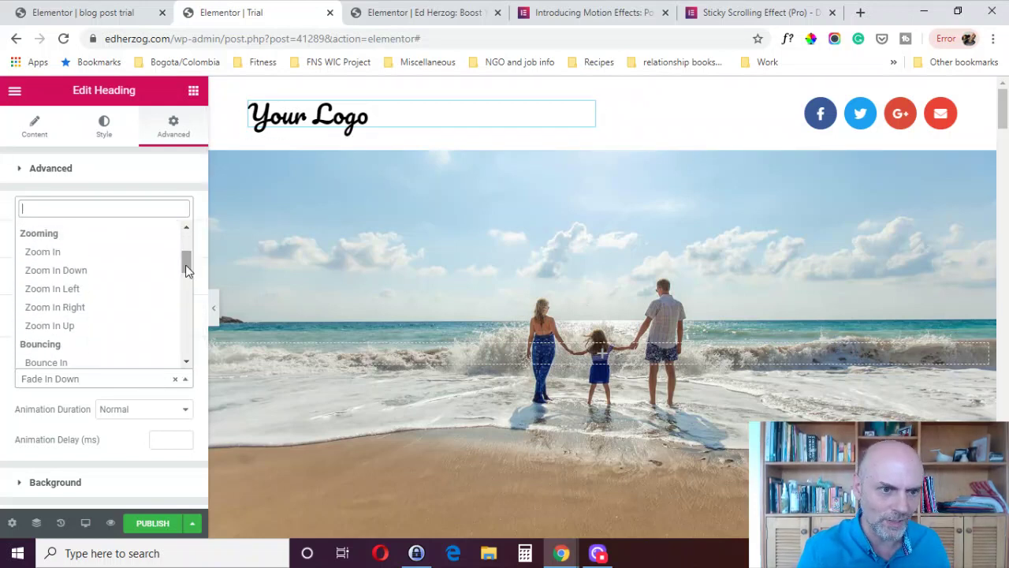
left_click(120, 309)
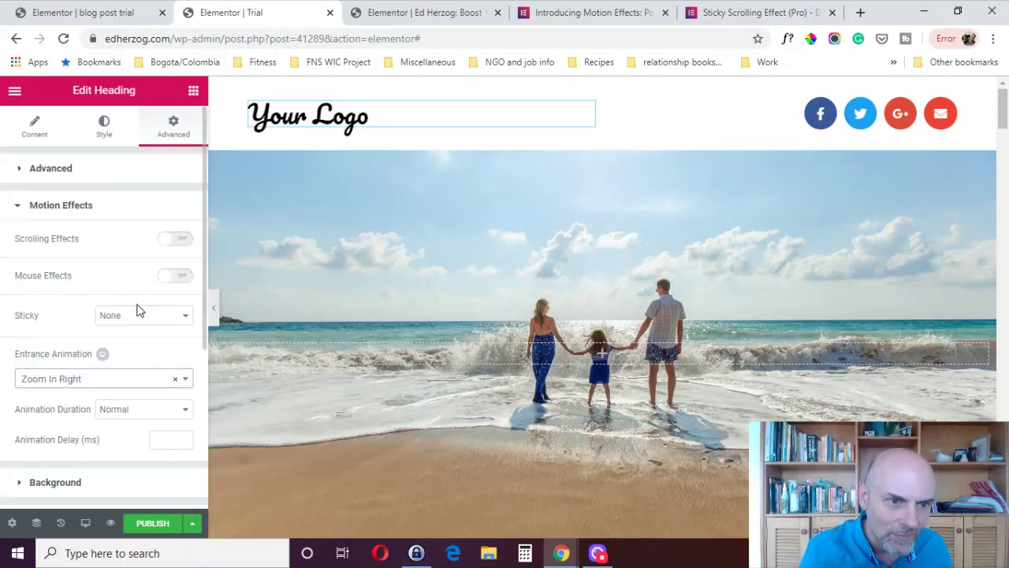
left_click(124, 382)
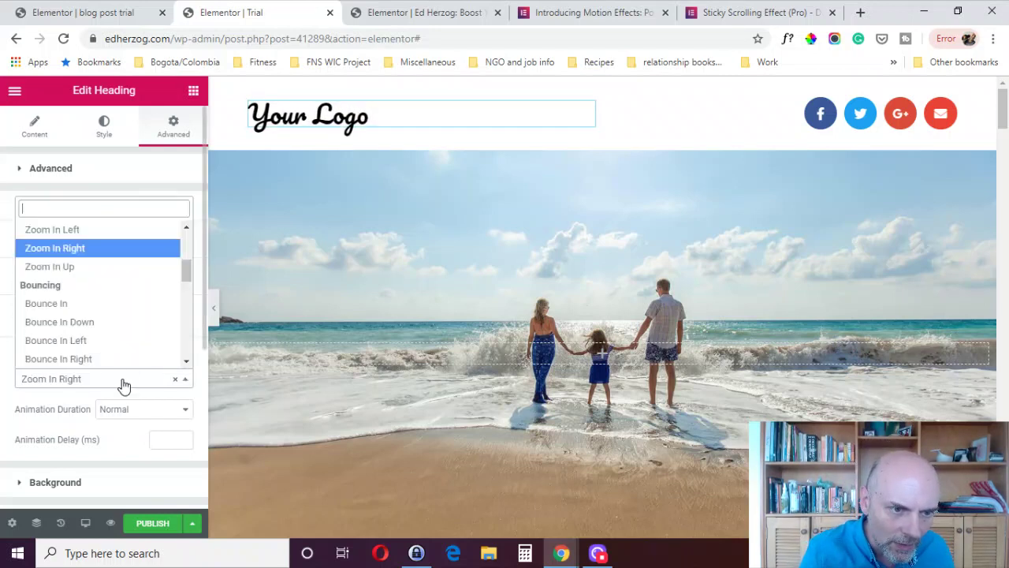
left_click(126, 341)
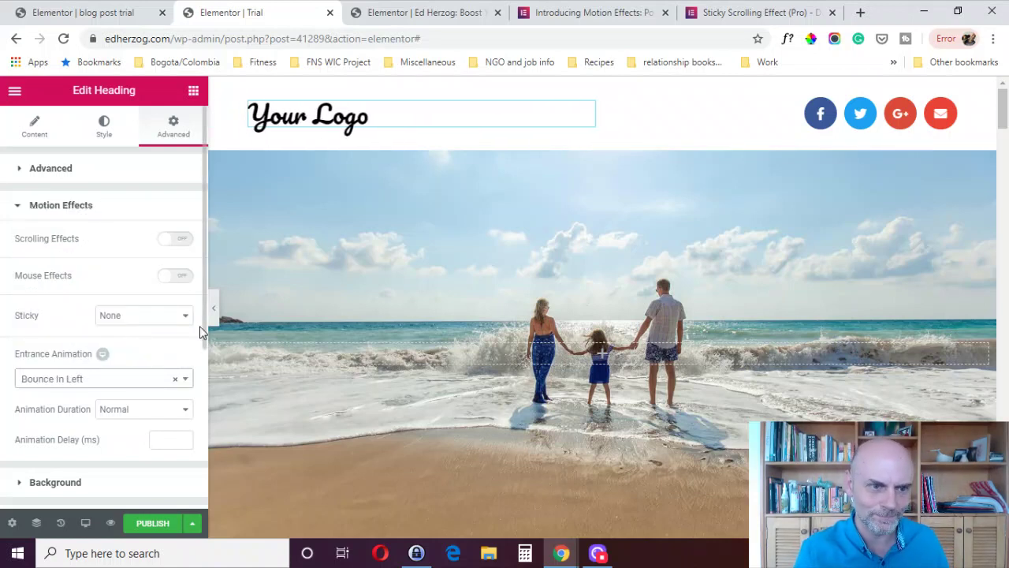
- Try the Slide In Up and Rotate In Down Right entrance animations on the "Your Logo" heading
left_click(130, 381)
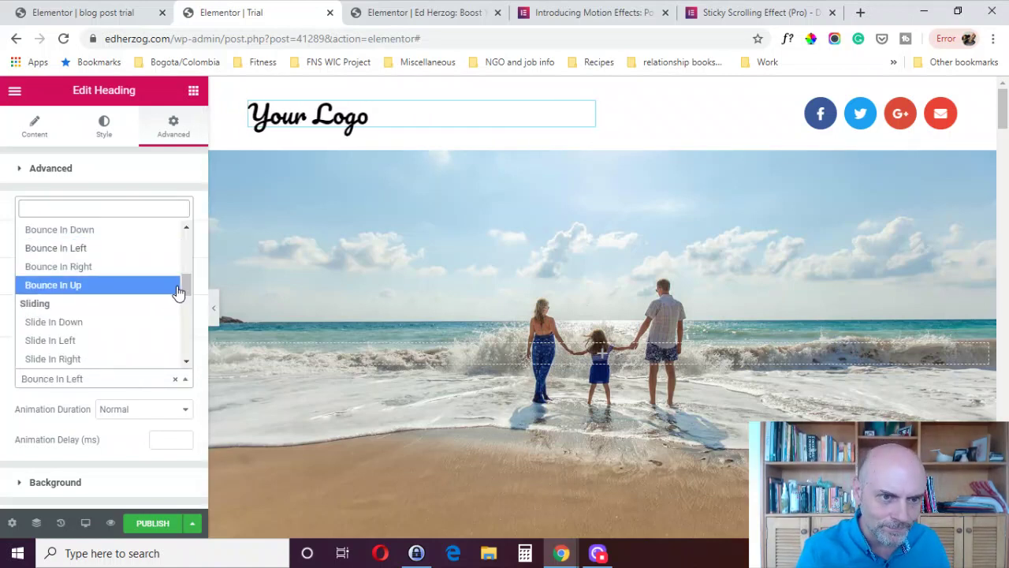
left_click_drag(183, 290, 186, 305)
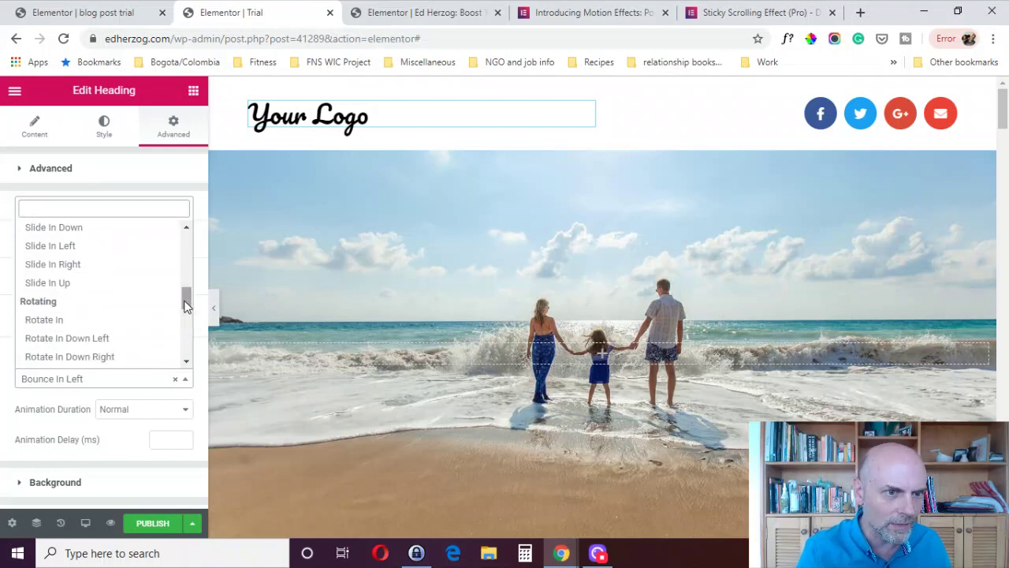
left_click(84, 286)
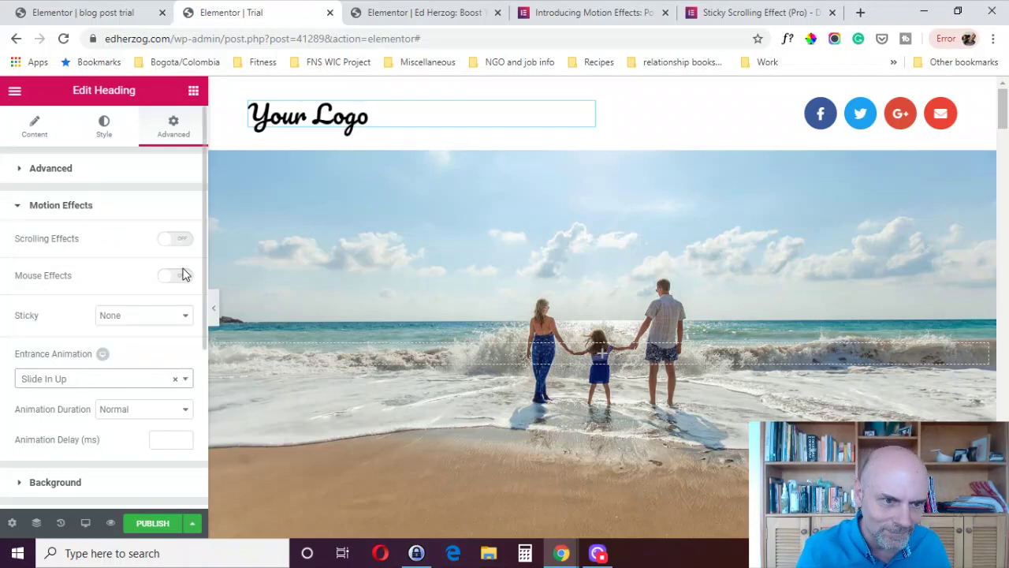
left_click(109, 380)
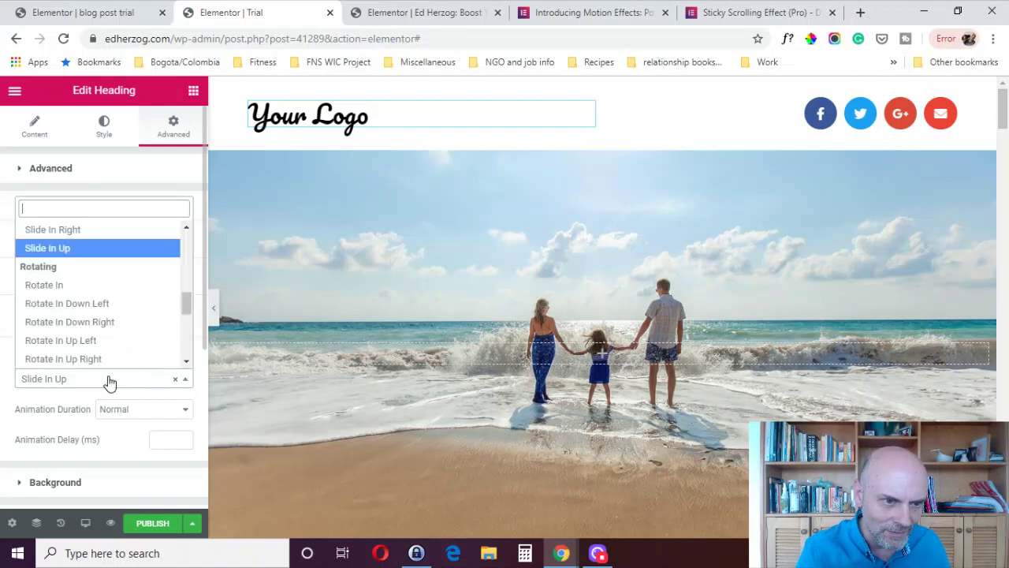
left_click(148, 324)
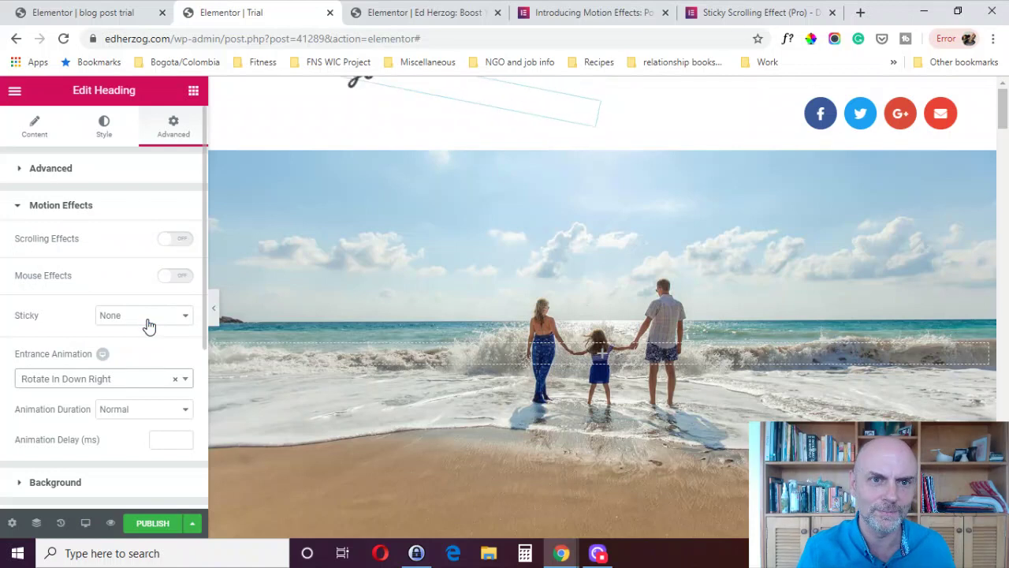
- Preview the Rubber Band entrance animation on the "Your Logo" heading and set the animation to Wobble
left_click(167, 383)
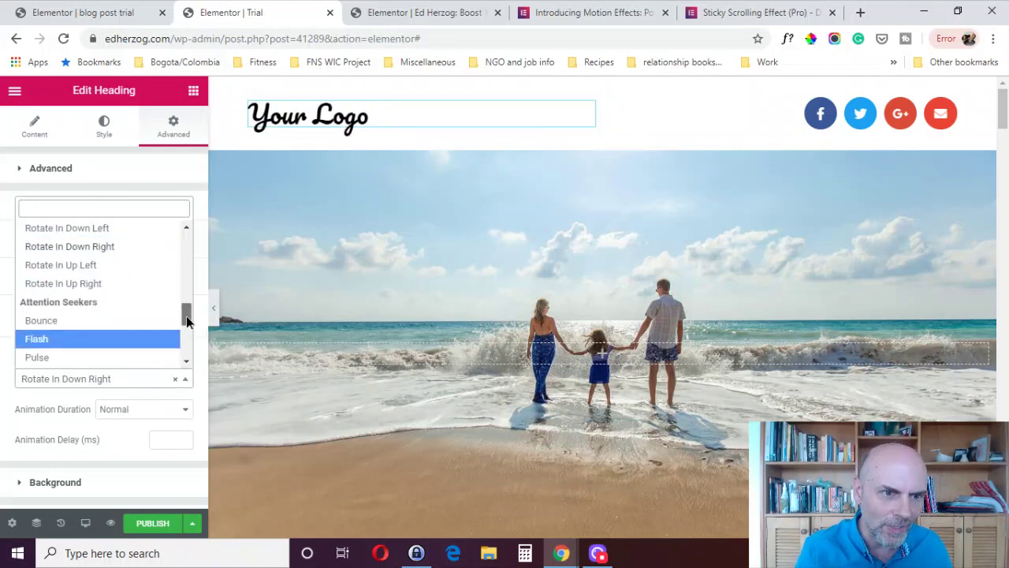
scroll(187, 315, "down", 2)
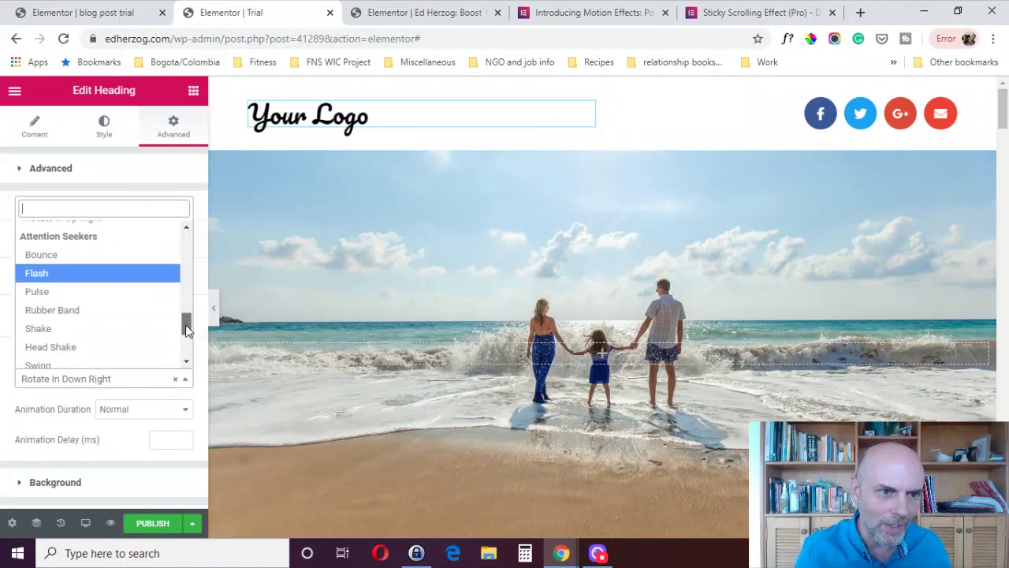
left_click(47, 311)
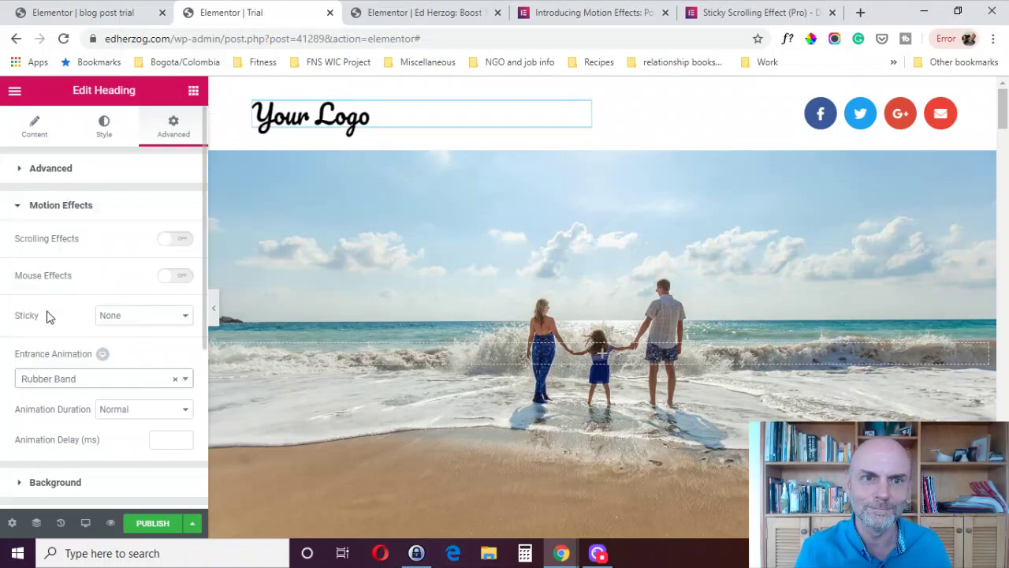
left_click(86, 383)
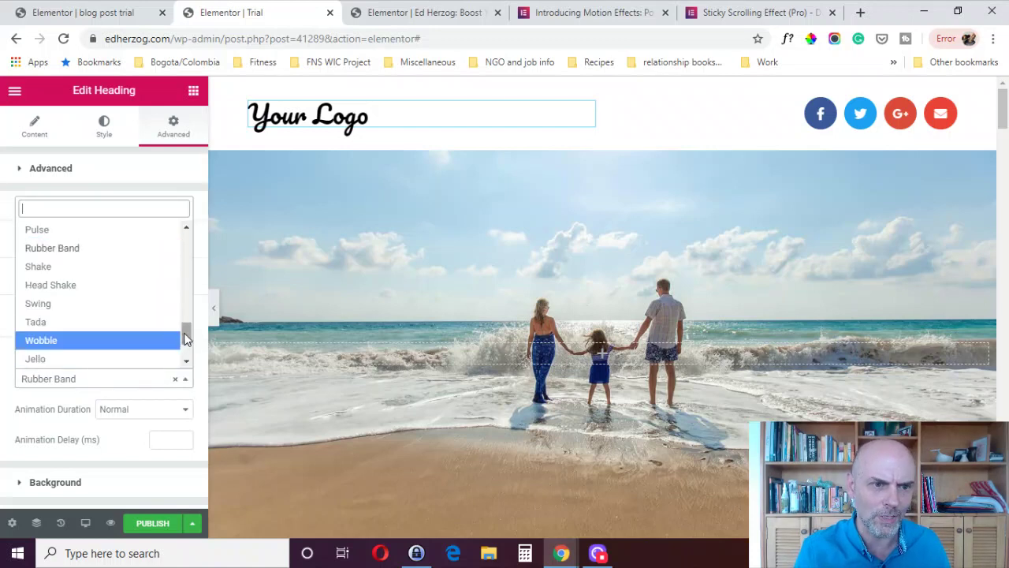
left_click(146, 343)
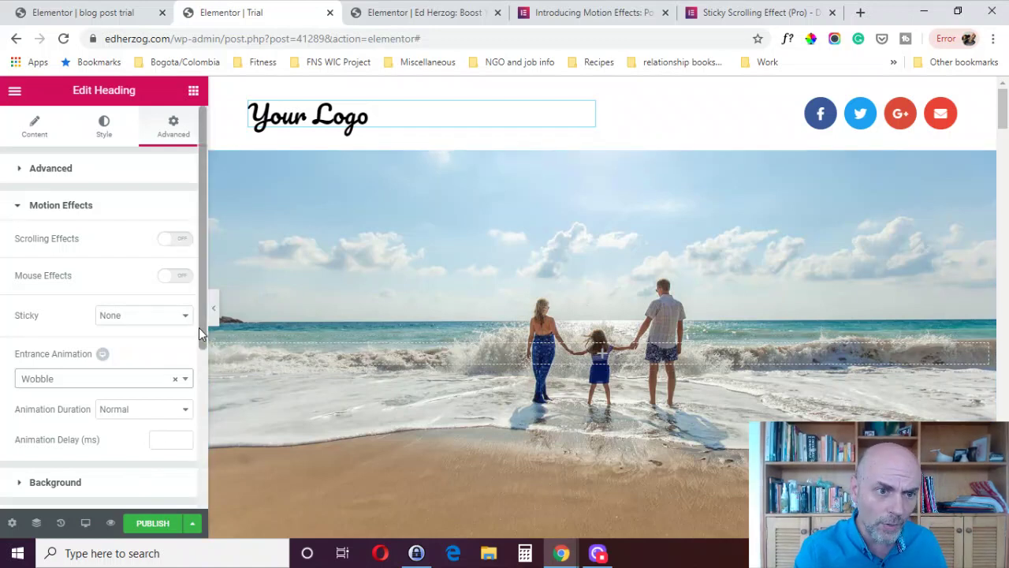
- Try the Slow and Normal animation durations for the "Your Logo" heading's Wobble entrance animation, and set the duration to Fast
left_click_drag(199, 327, 199, 407)
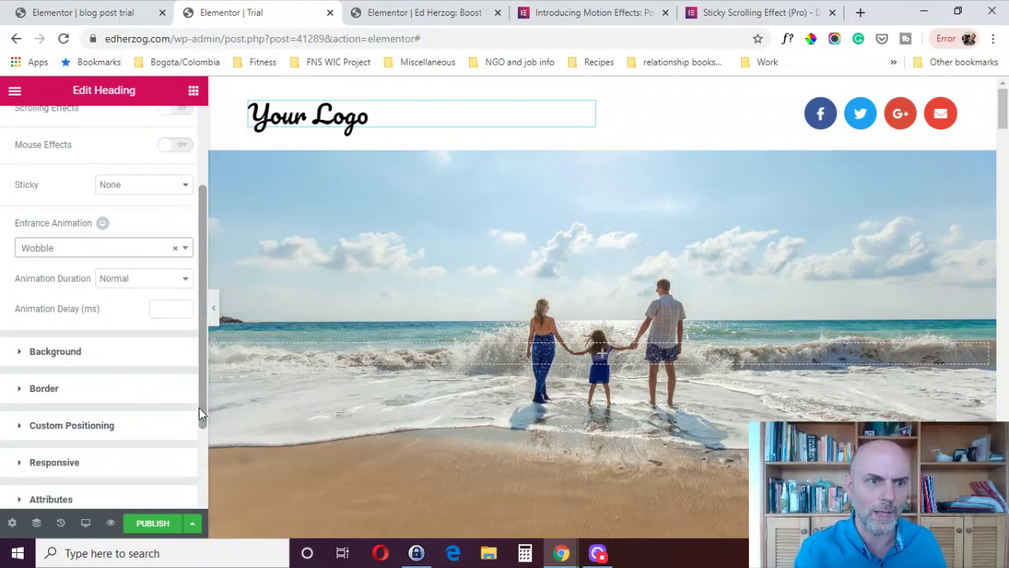
left_click(120, 284)
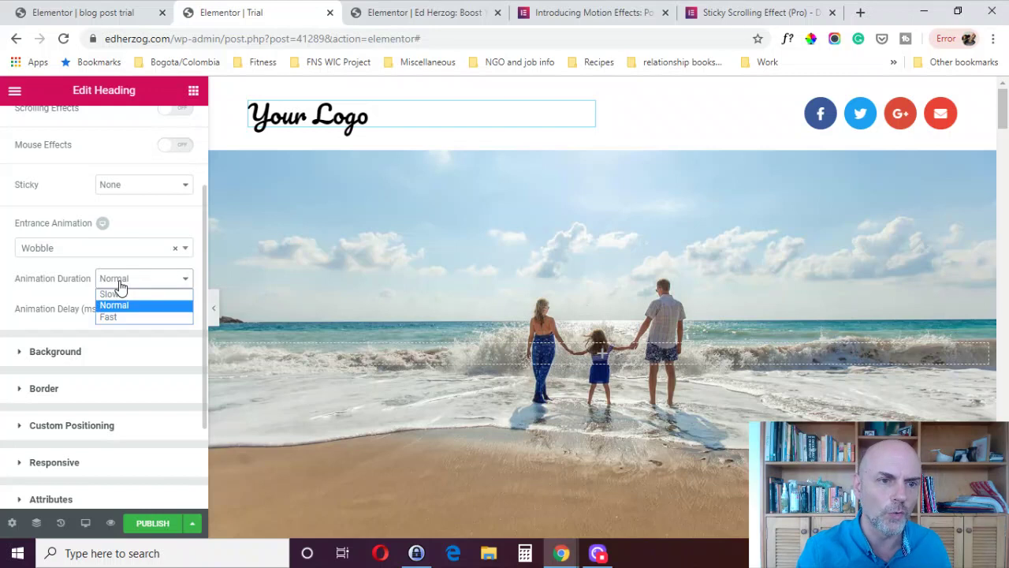
left_click(152, 298)
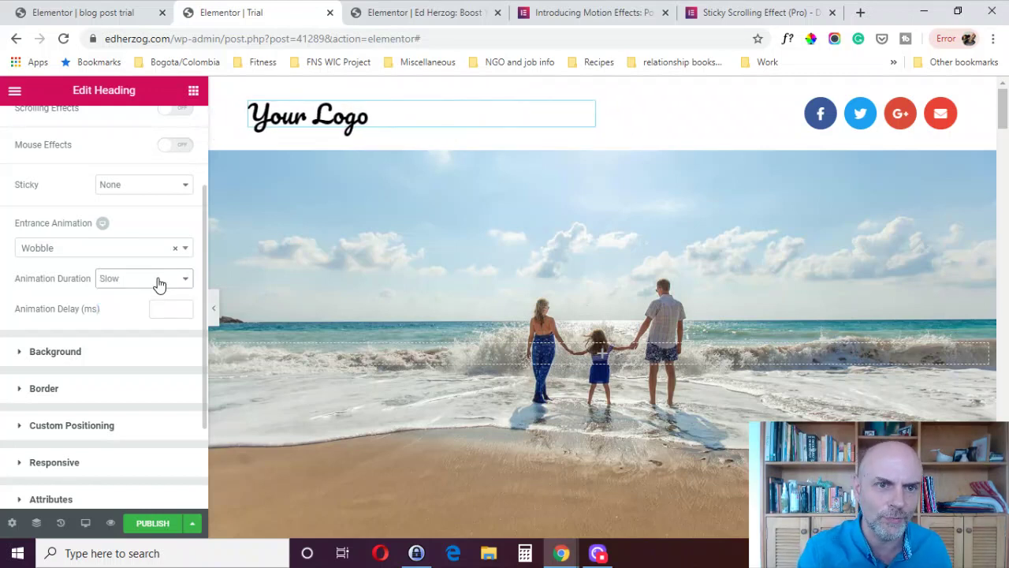
left_click(155, 284)
left_click(138, 304)
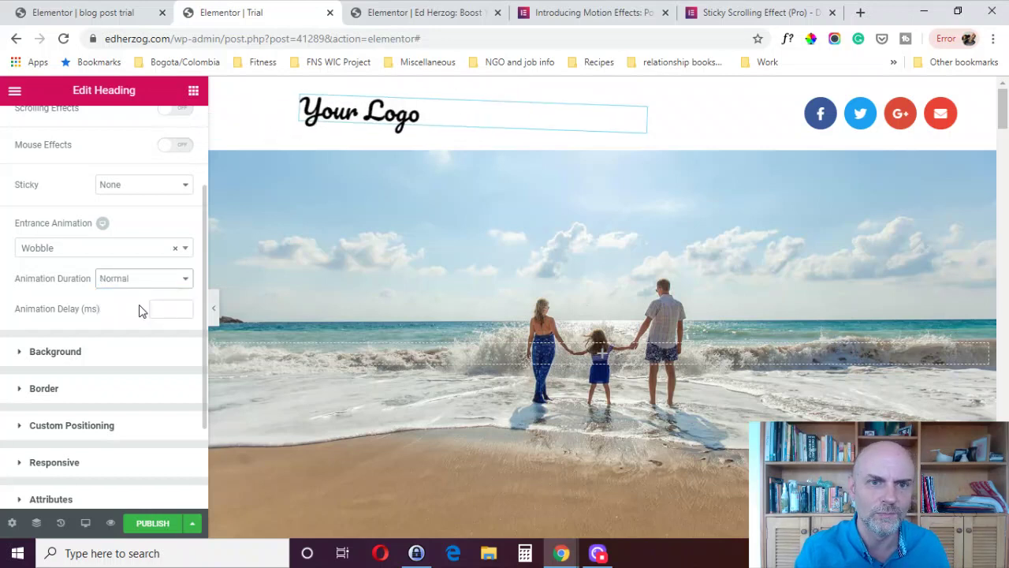
left_click(152, 284)
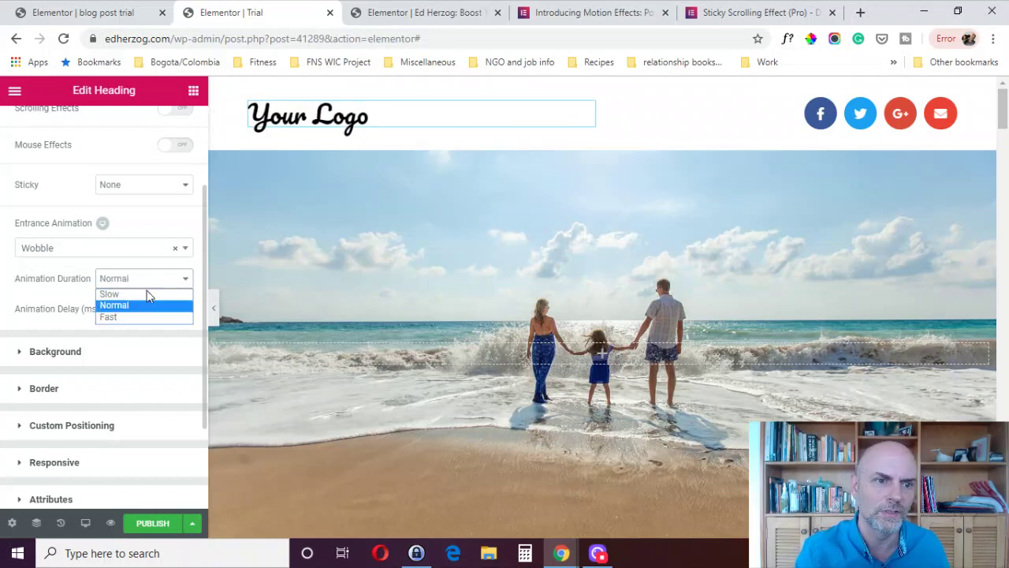
left_click(139, 318)
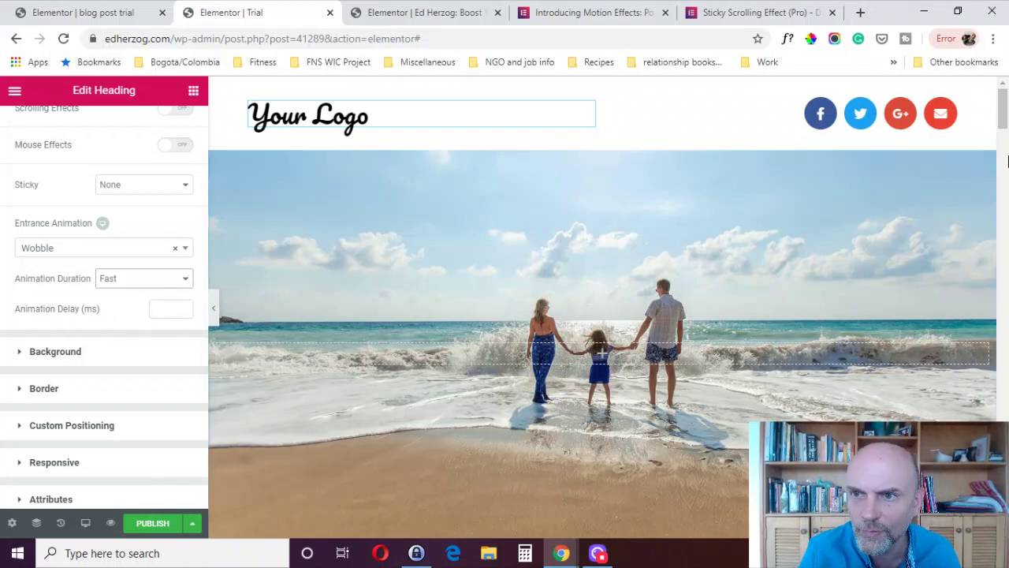
- Set the animation delay of the "Your Logo" heading to 5000 ms
left_click(159, 309)
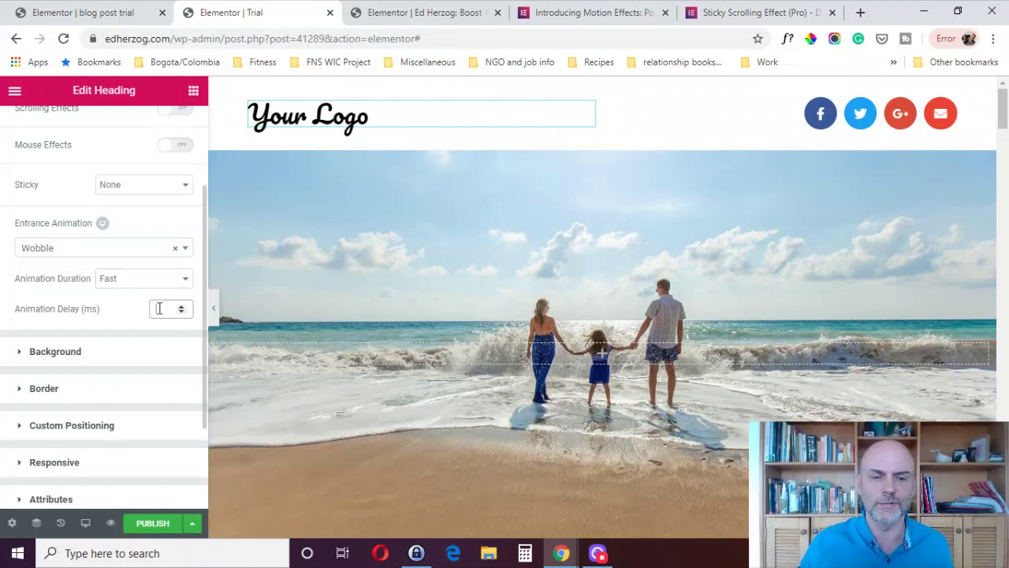
type("500")
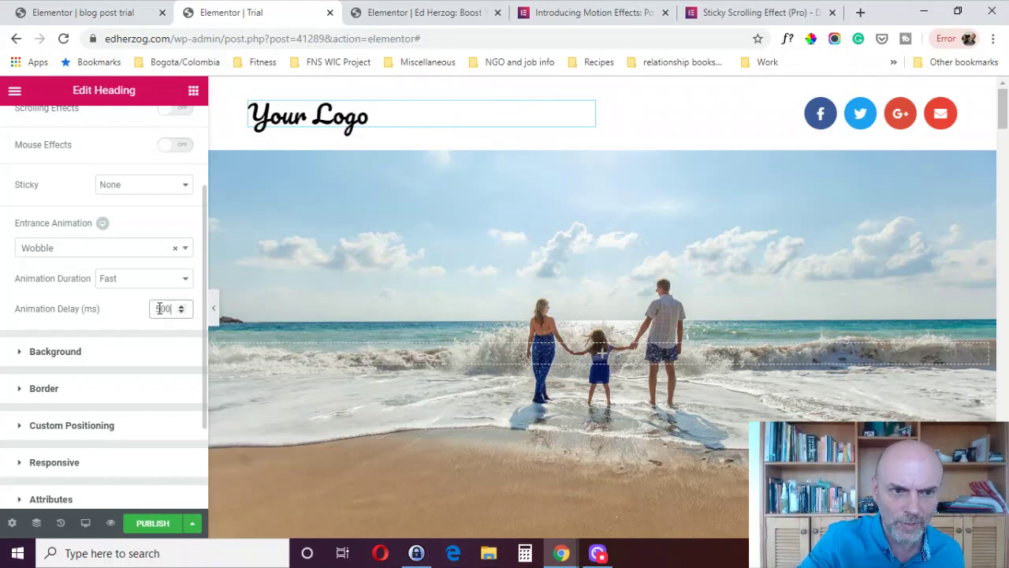
type("0")
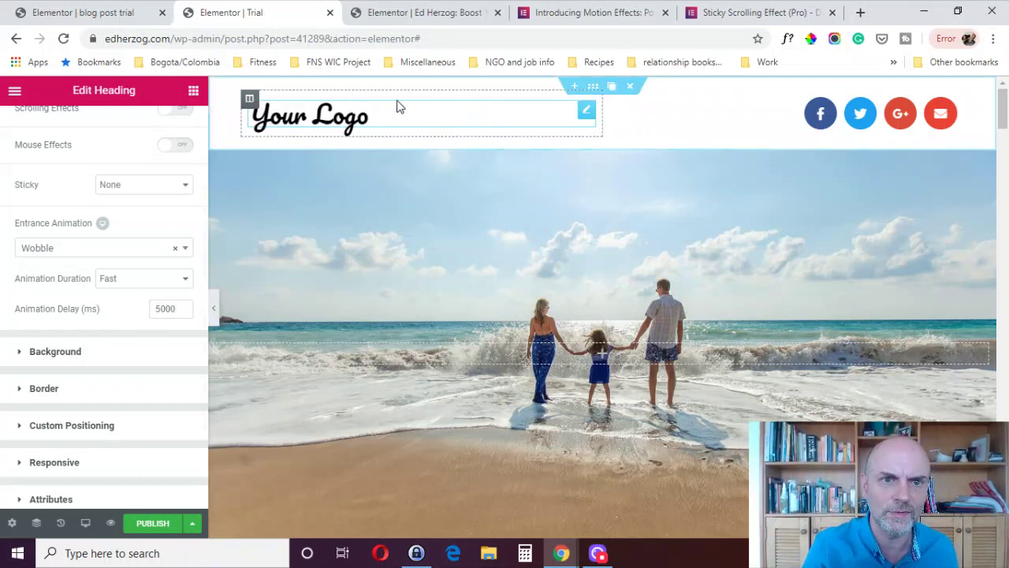
- Save the Trial page as a draft and reload it in the editor
left_click(193, 527)
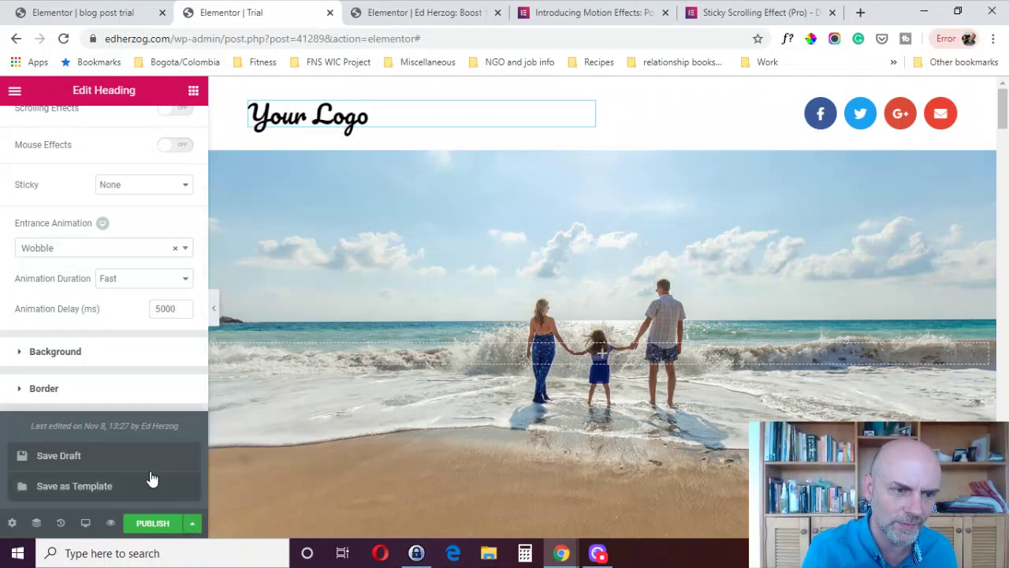
left_click(88, 460)
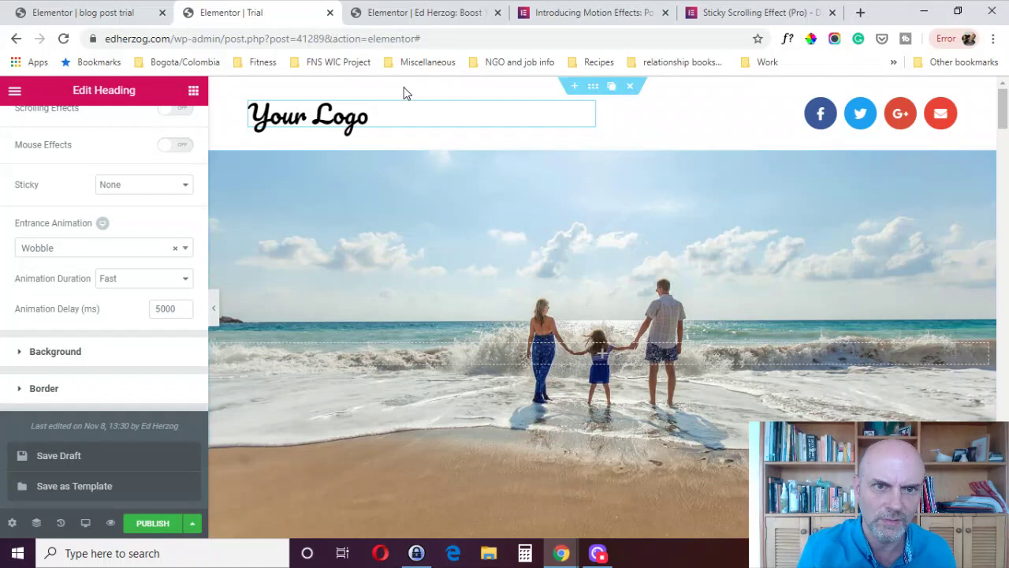
left_click(459, 40)
key("Return")
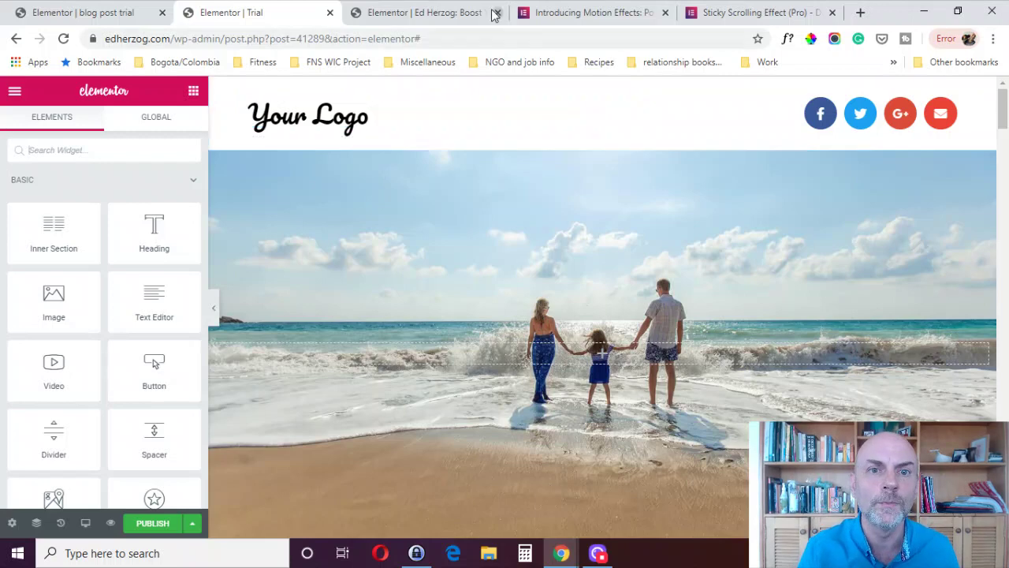
- Compare the Trial page with the email list building page and view the latter's header with the editing panel temporarily hidden
left_click(421, 11)
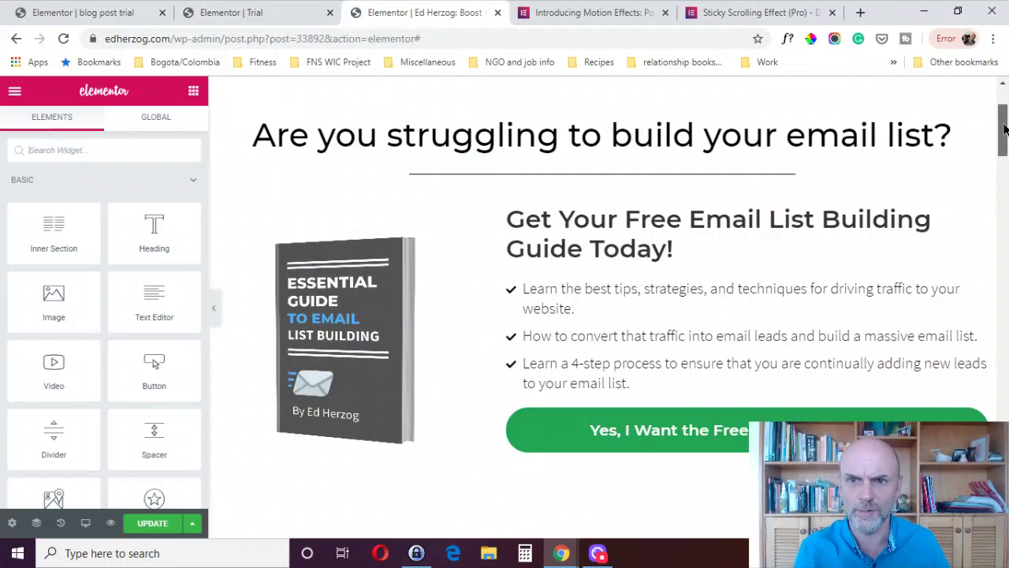
left_click_drag(1004, 128, 1005, 113)
left_click(234, 11)
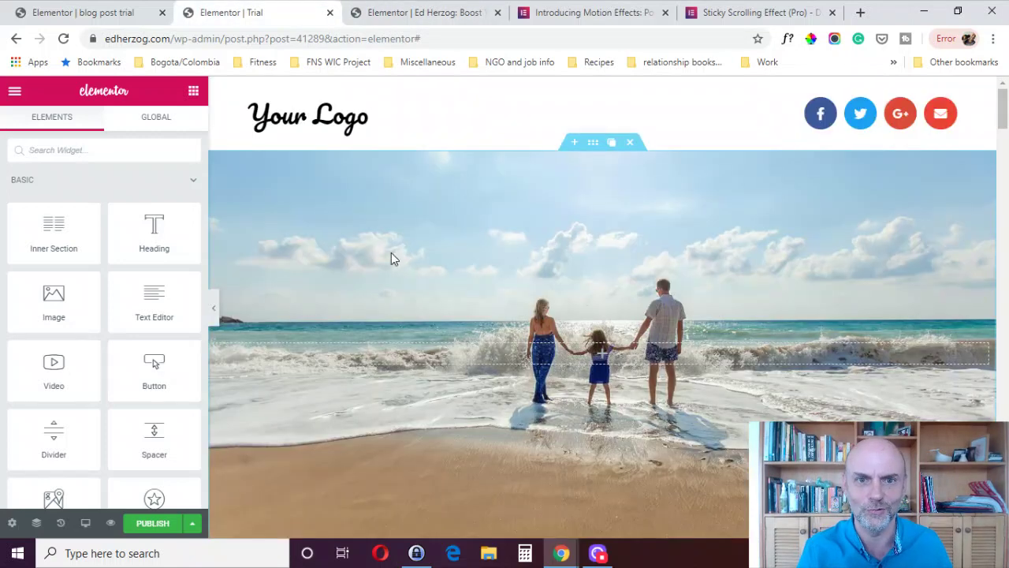
left_click(408, 22)
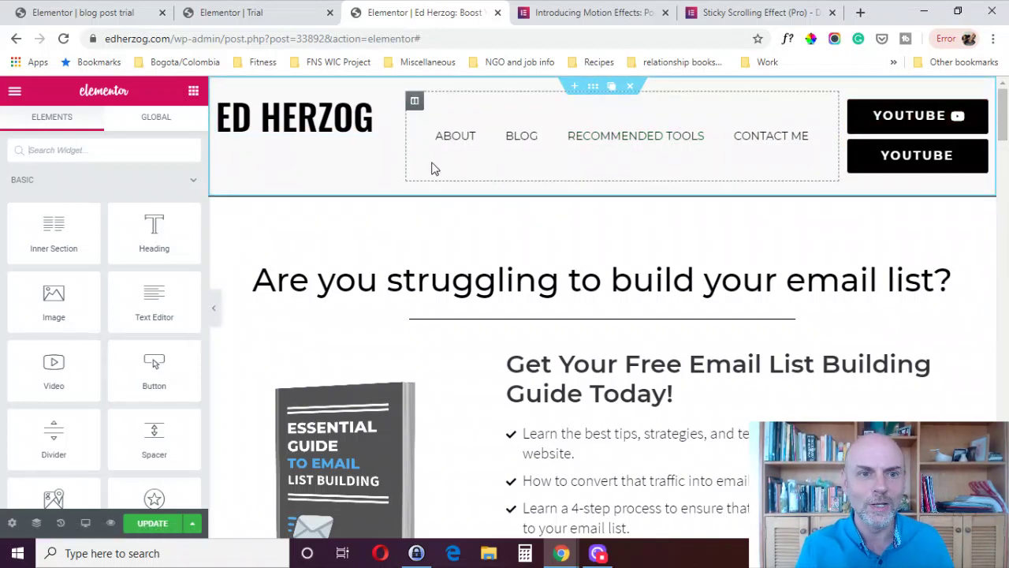
left_click(214, 309)
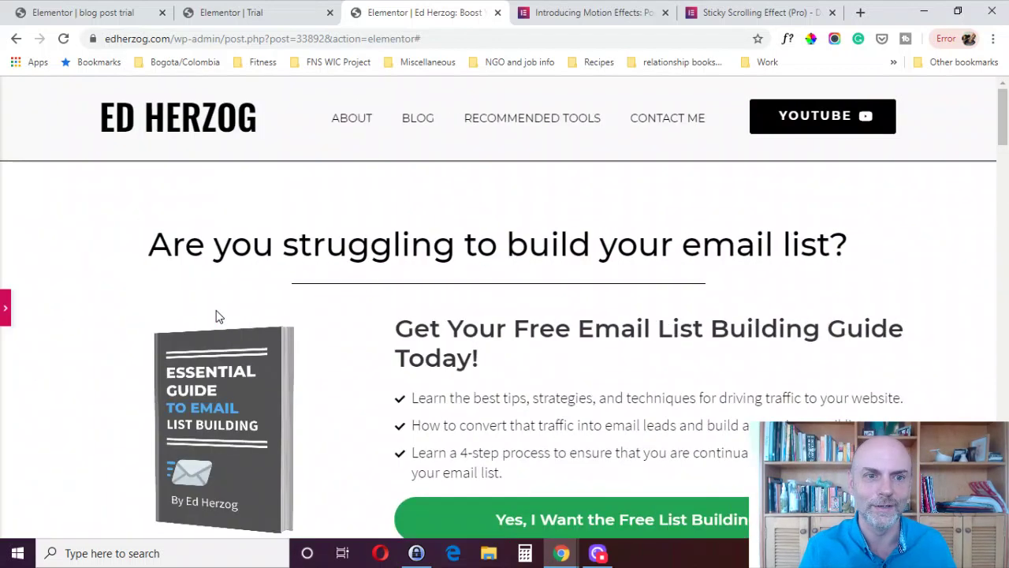
left_click(4, 312)
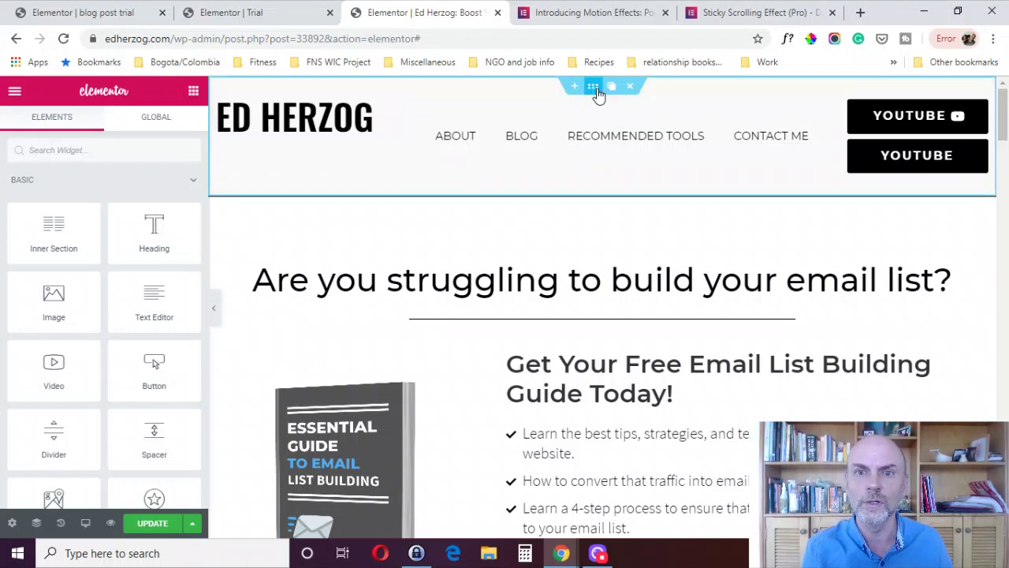
- Set the header section of the email list building page to stick to the top, and check it by scrolling
left_click(600, 87)
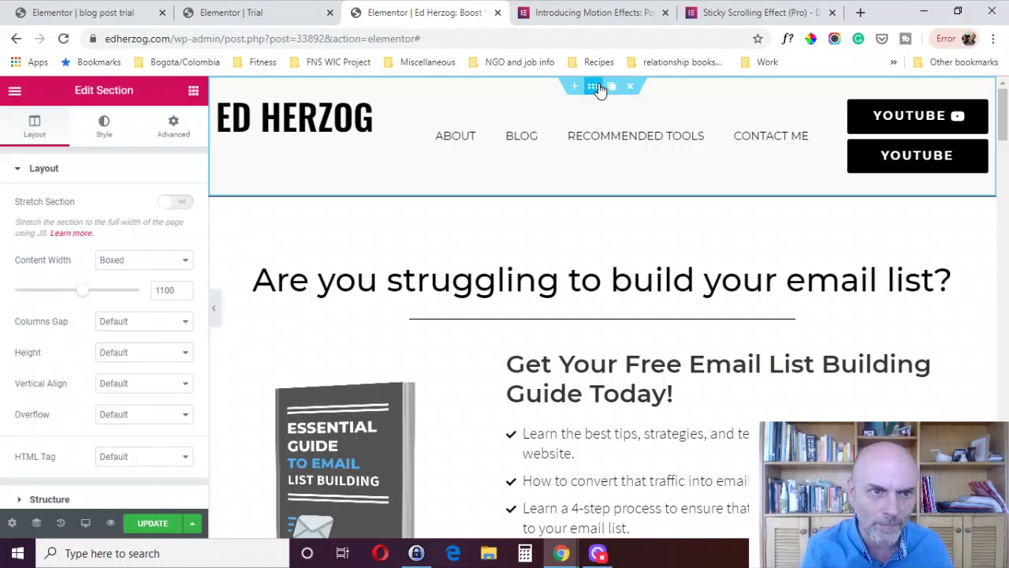
left_click(173, 127)
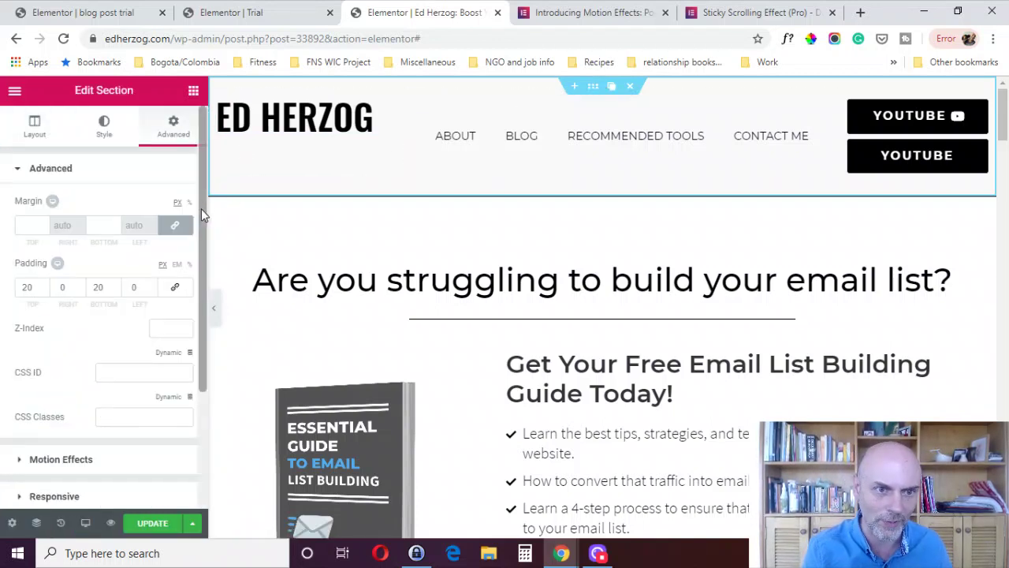
scroll(198, 380, "down", 2)
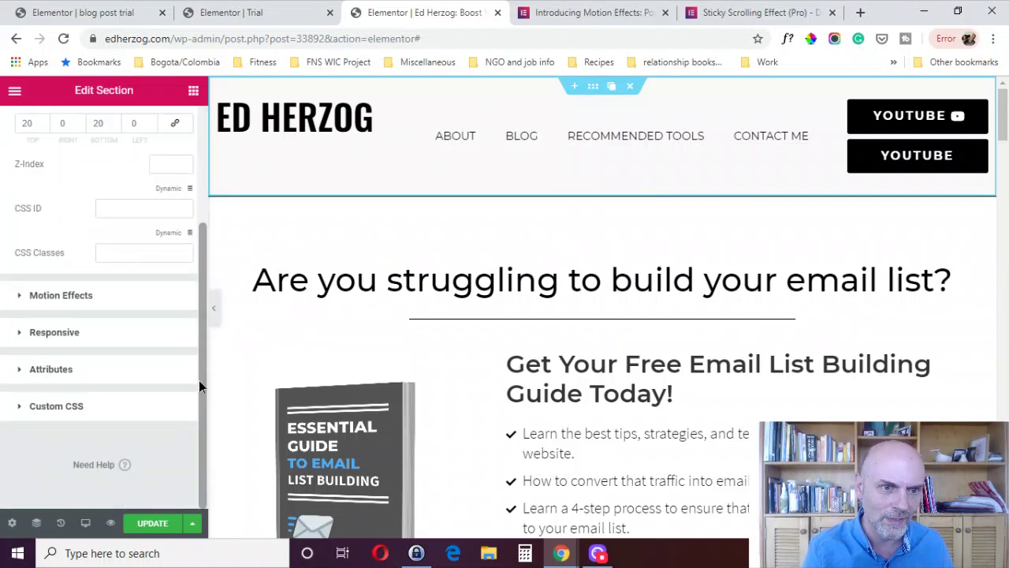
left_click(69, 303)
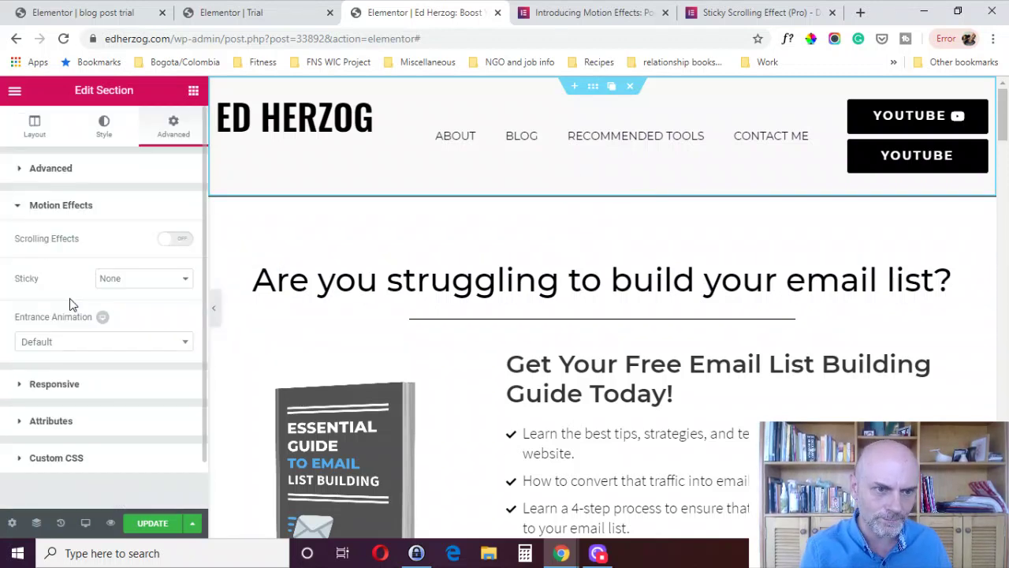
left_click(130, 283)
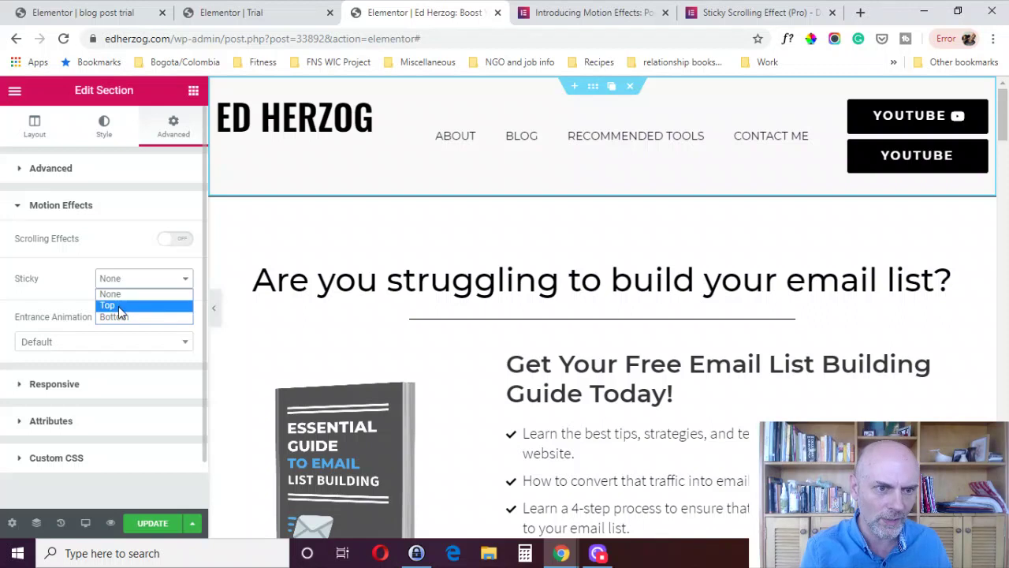
left_click(118, 305)
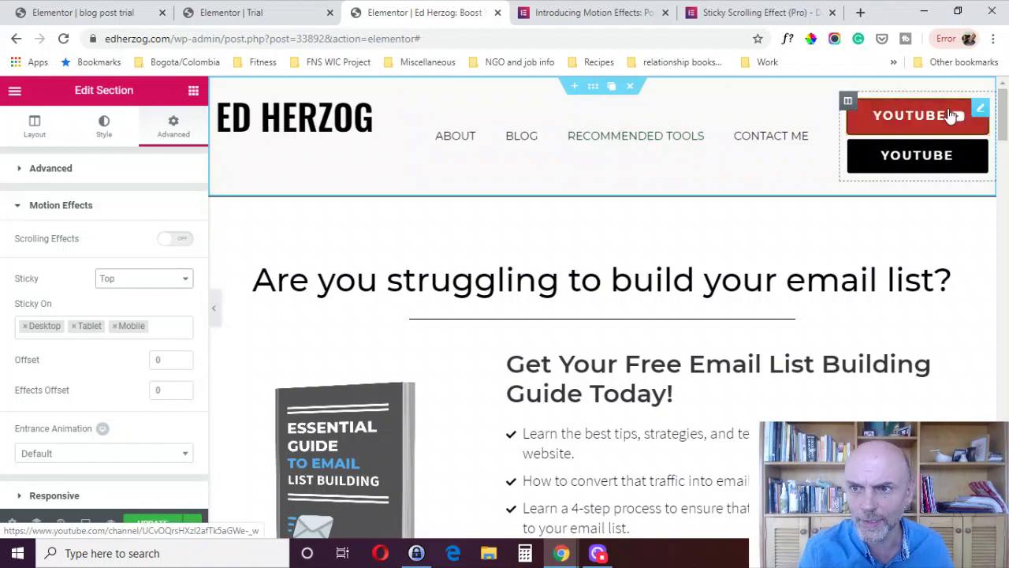
mouse_move(1005, 116)
left_mouse_down()
mouse_move(985, 291)
mouse_move(1000, 383)
mouse_move(995, 442)
mouse_move(1002, 114)
left_mouse_up()
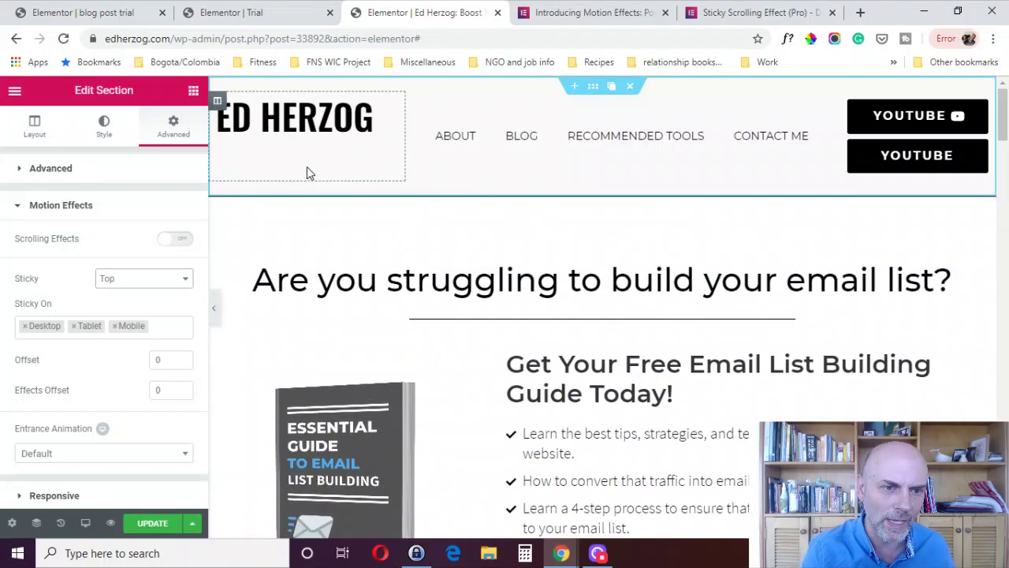
- On the Trial page, set the Sticky motion effect of the "Your Logo" header section to Top
left_click(271, 10)
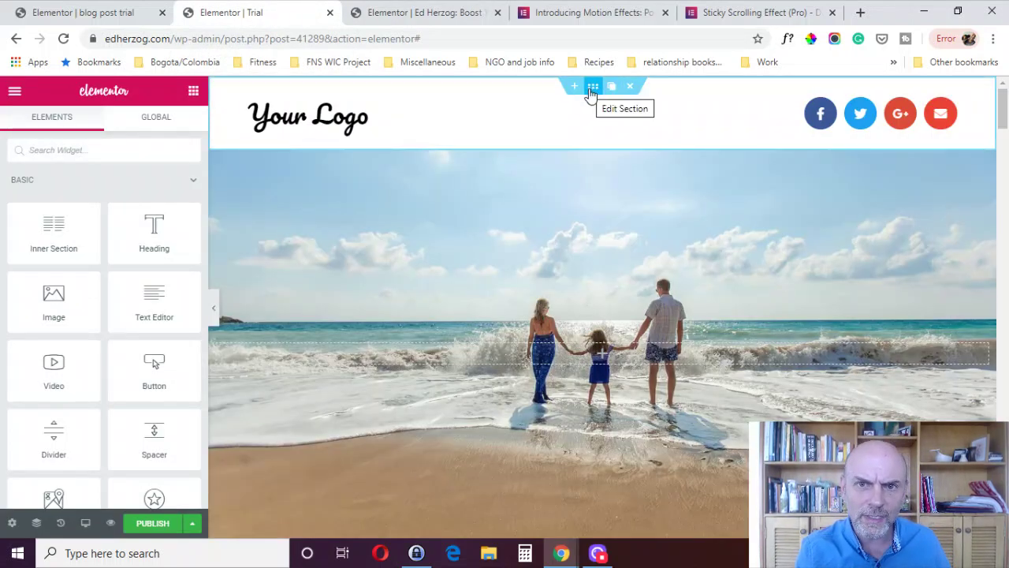
left_click(592, 87)
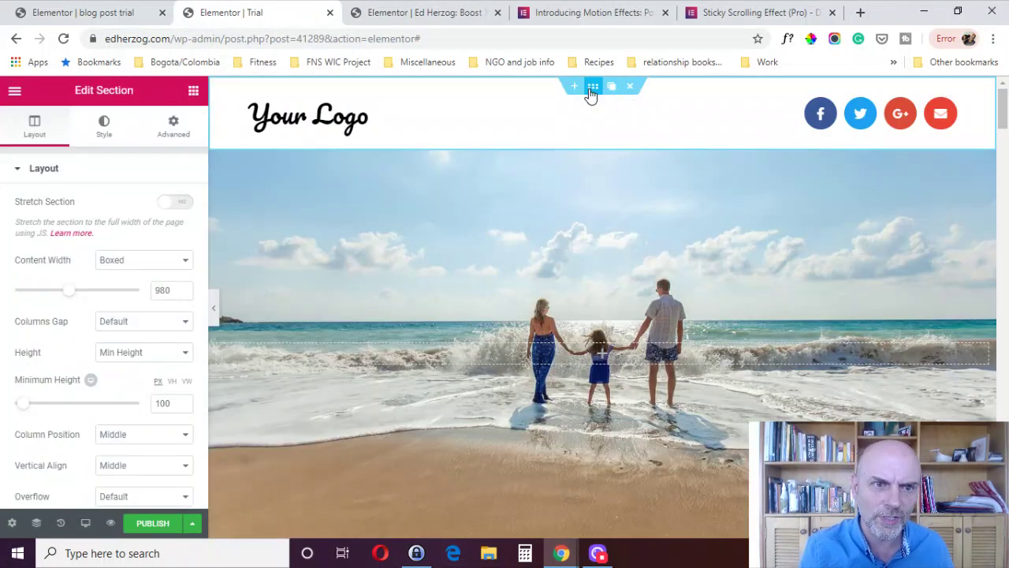
left_click(174, 130)
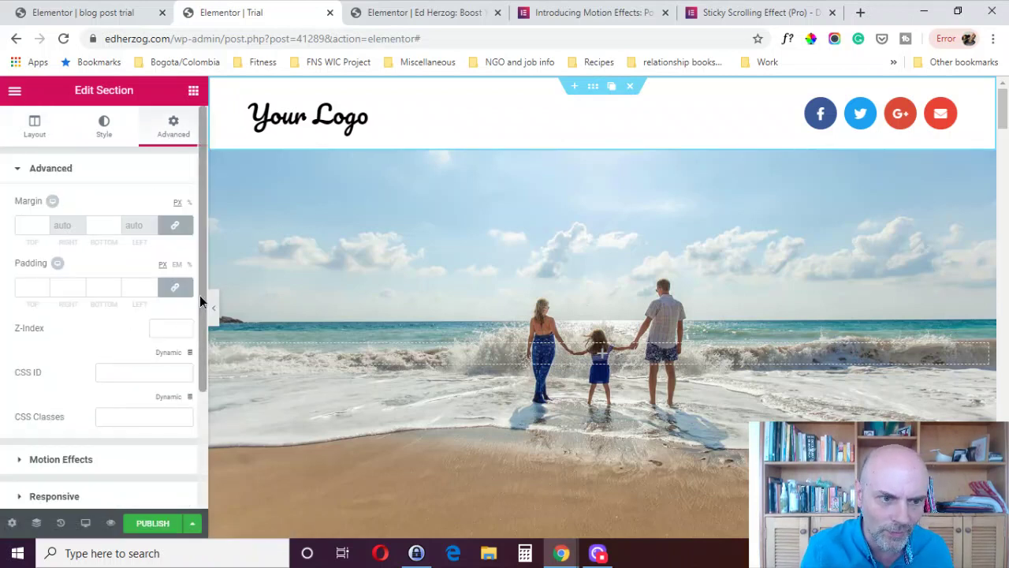
left_click_drag(199, 295, 189, 426)
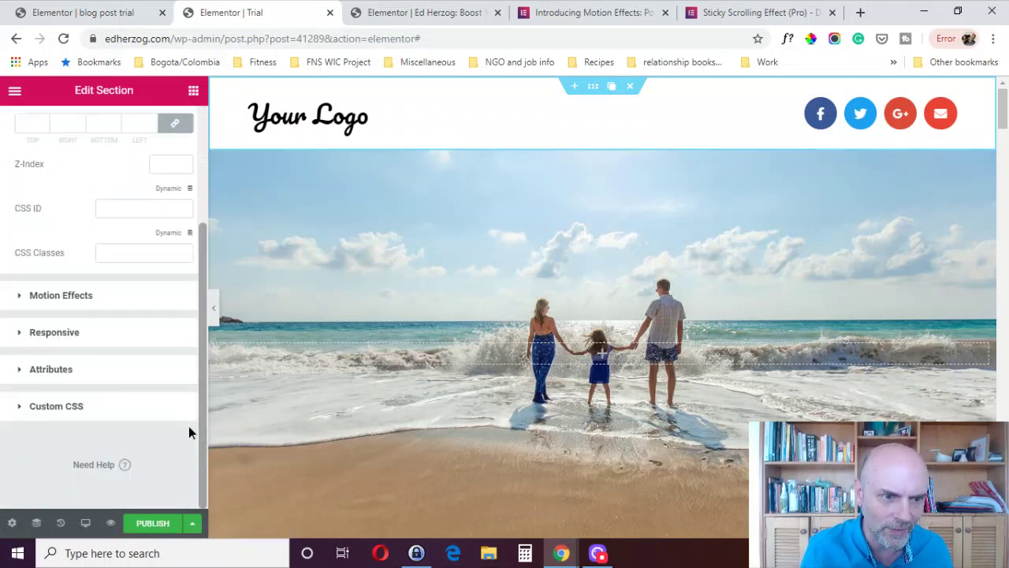
left_click(76, 294)
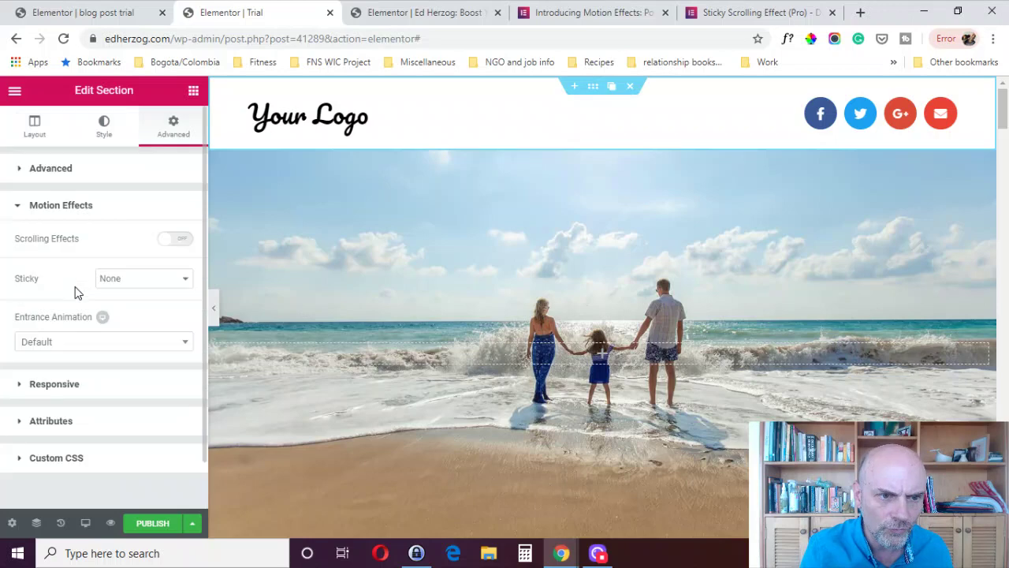
left_click(151, 281)
left_click(131, 306)
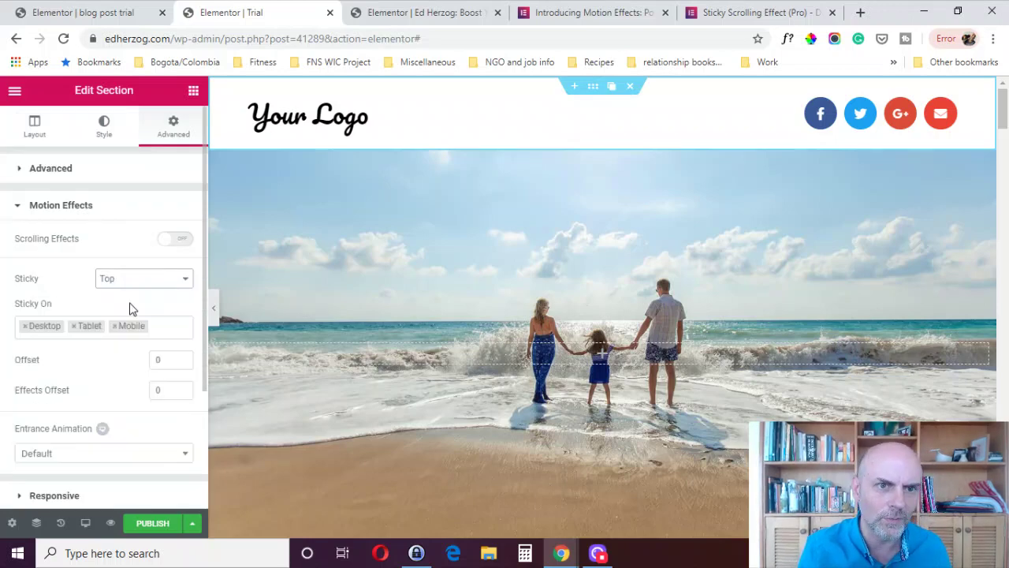
- Check the Trial page's sticky header while scrolling, compare it with the email list building page's header, and review its sticky options
mouse_move(1003, 110)
left_mouse_down()
mouse_move(992, 225)
mouse_move(999, 103)
left_mouse_up()
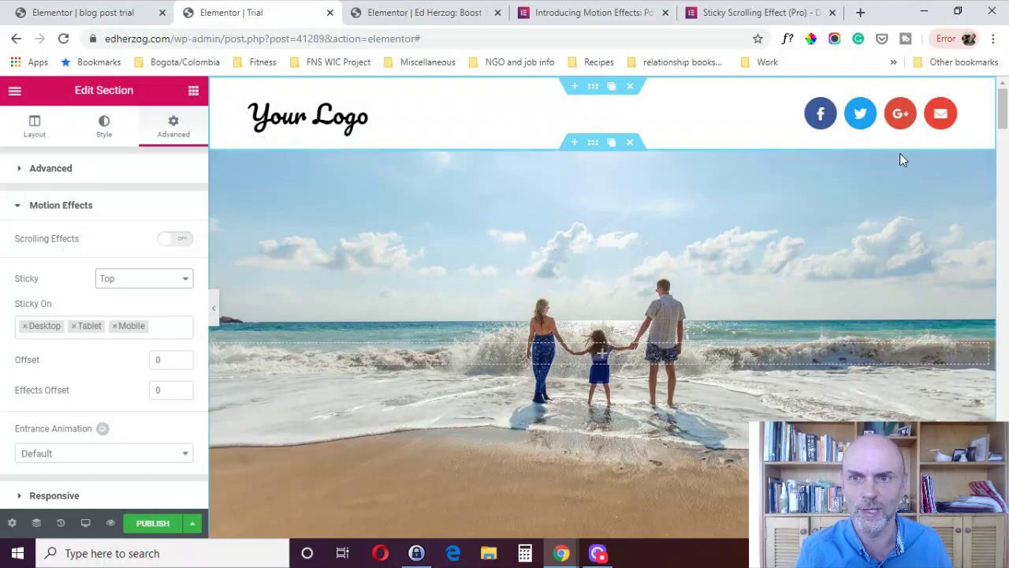
mouse_move(991, 122)
left_mouse_down()
mouse_move(998, 177)
mouse_move(982, 264)
mouse_move(999, 411)
mouse_move(999, 106)
left_mouse_up()
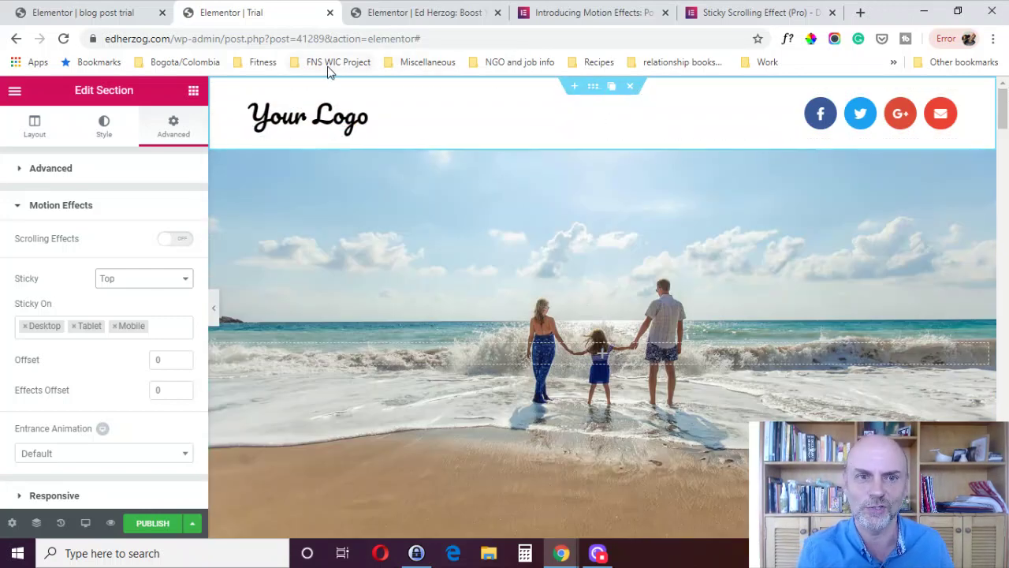
left_click(419, 12)
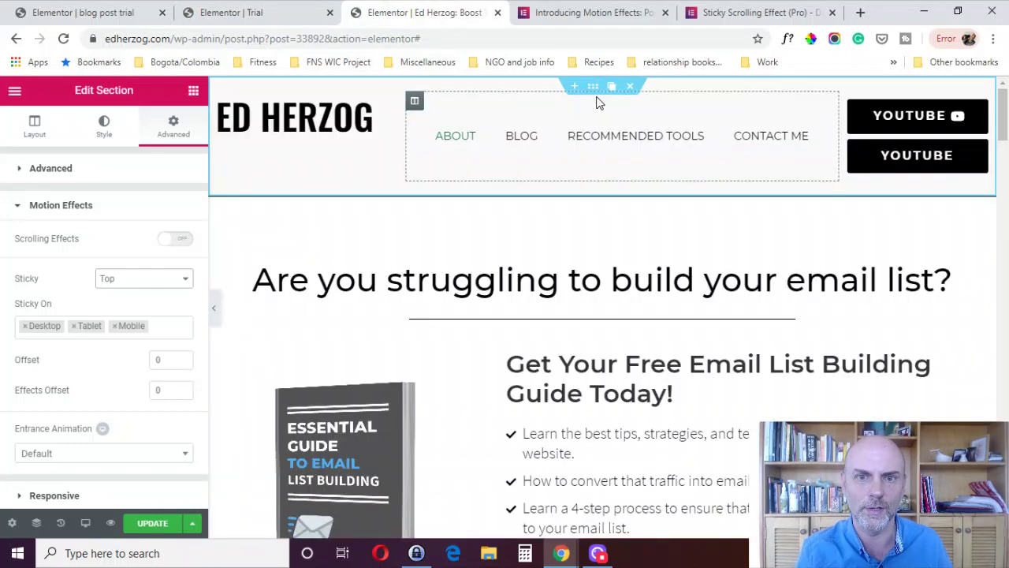
left_click(289, 8)
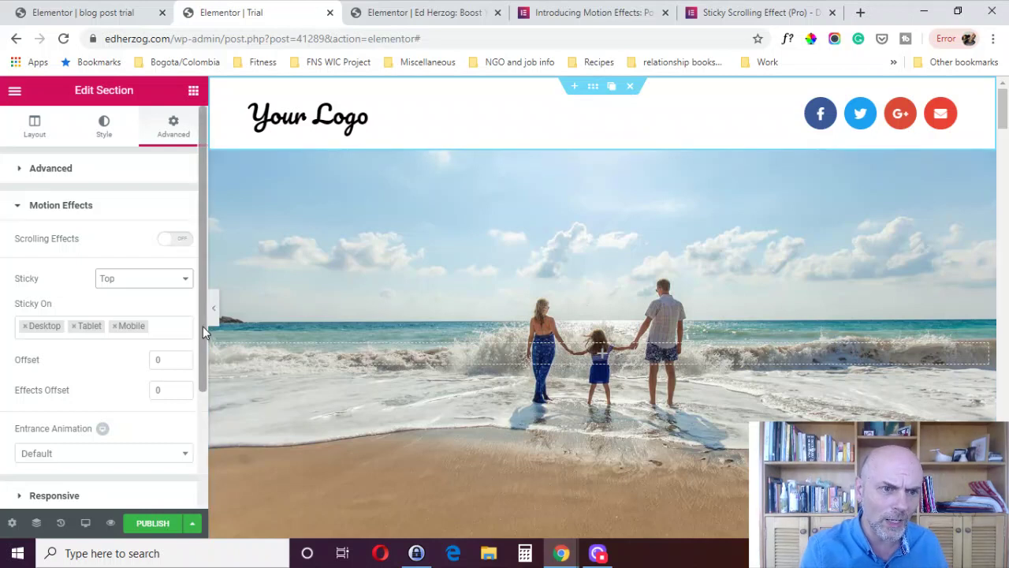
scroll(198, 350, "down", 1)
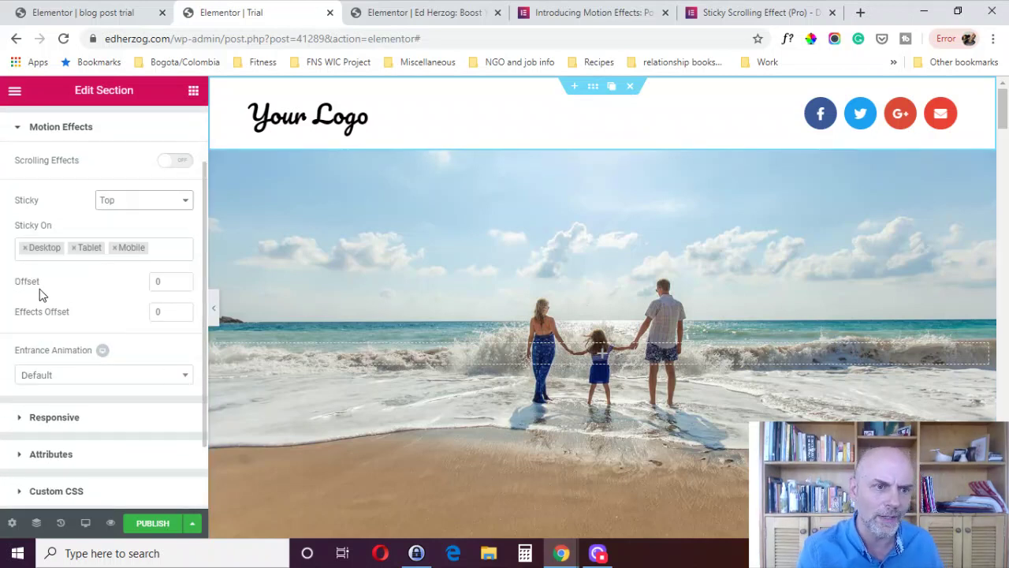
- Set the "Your Logo" header section's Sticky effect to Bottom with an offset of 500
left_click(156, 281)
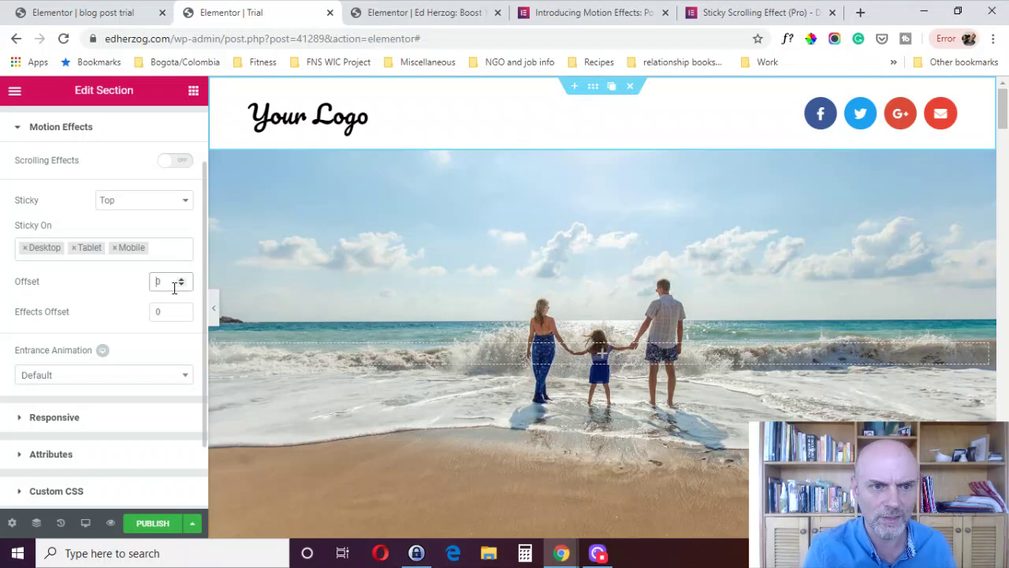
left_click(168, 201)
left_click(132, 237)
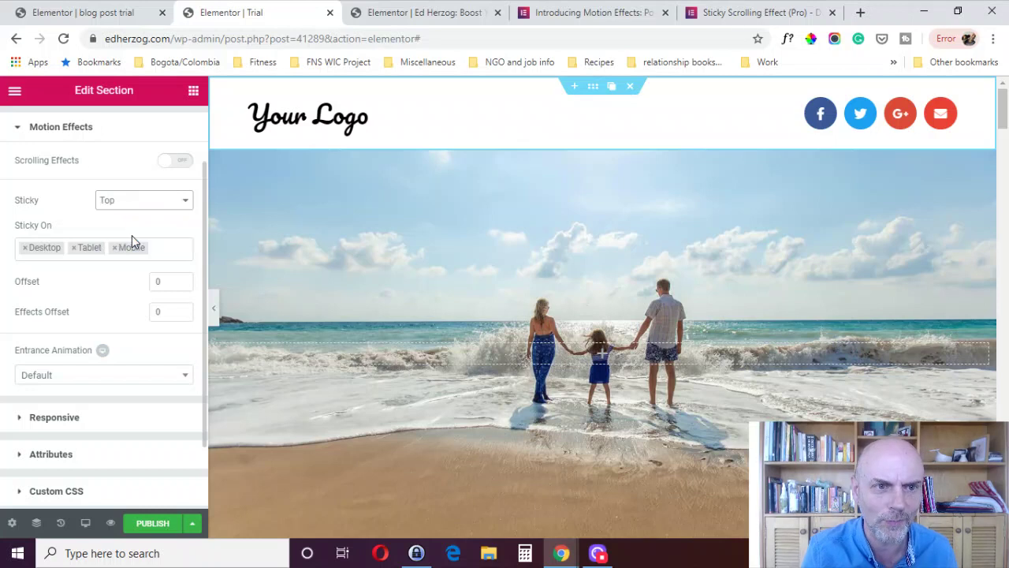
left_click(157, 279)
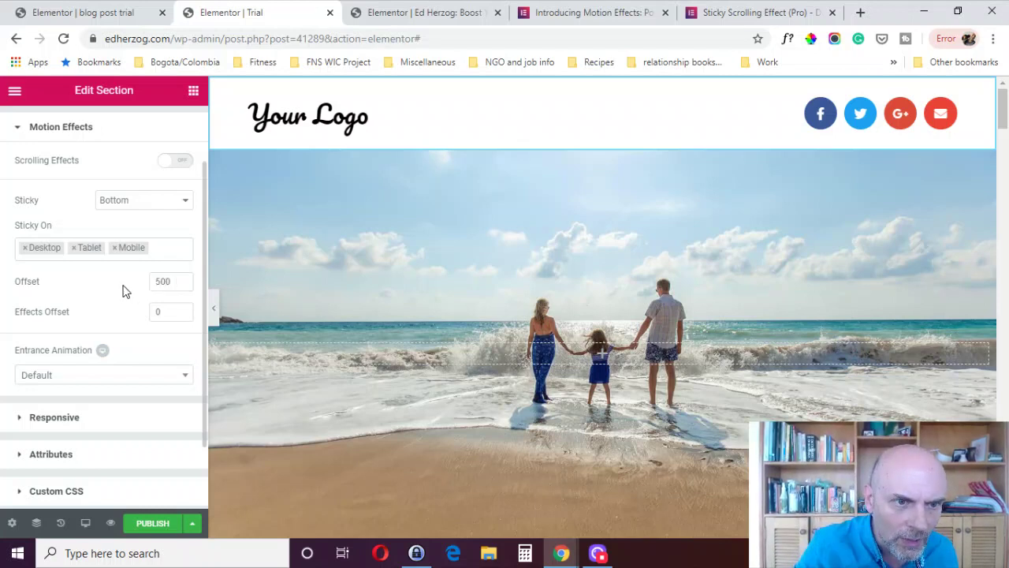
- Switch the header section's Sticky effect to Top and check how it behaves while scrolling down the page
left_click(172, 204)
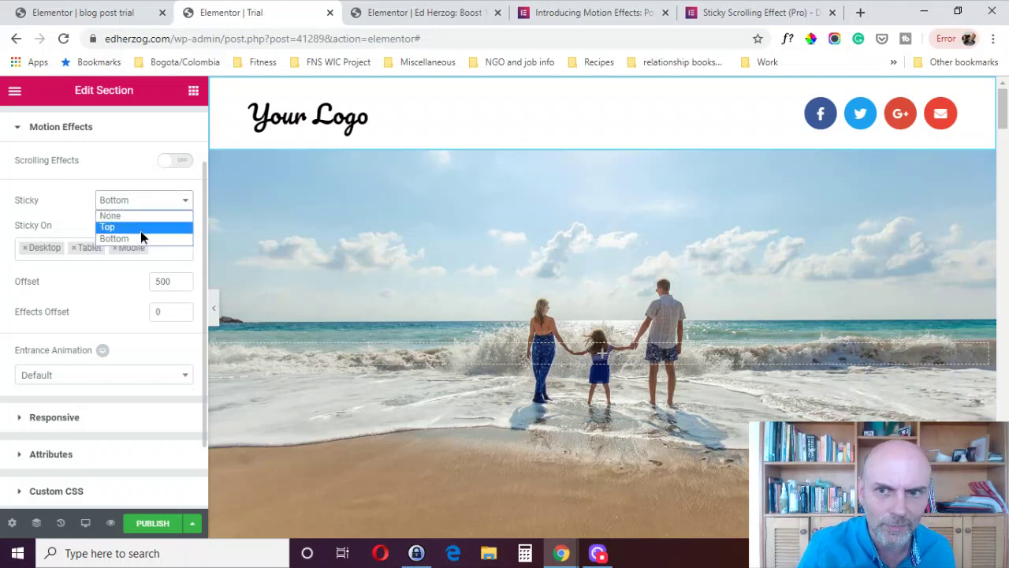
left_click(140, 231)
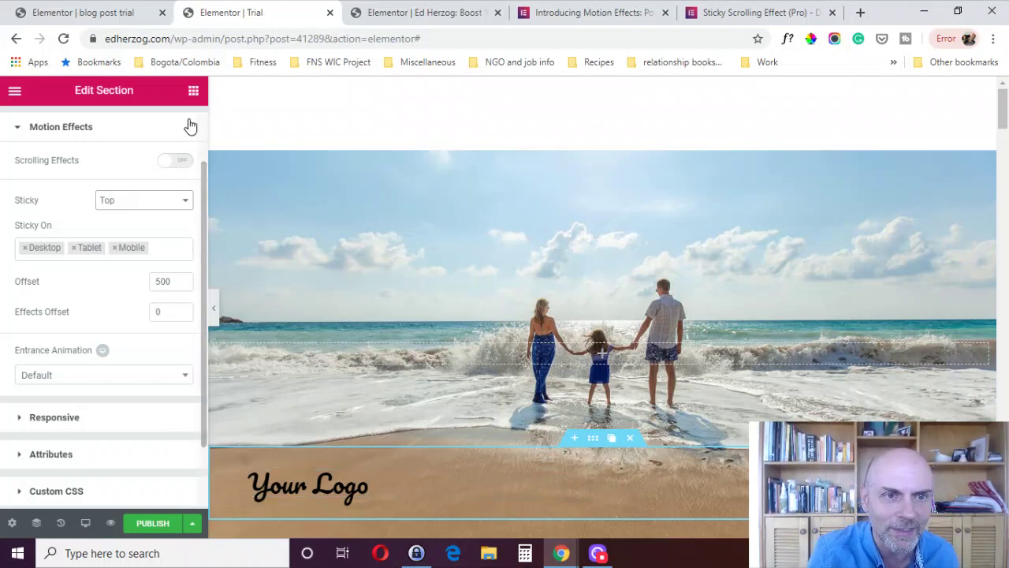
left_click_drag(201, 191, 201, 137)
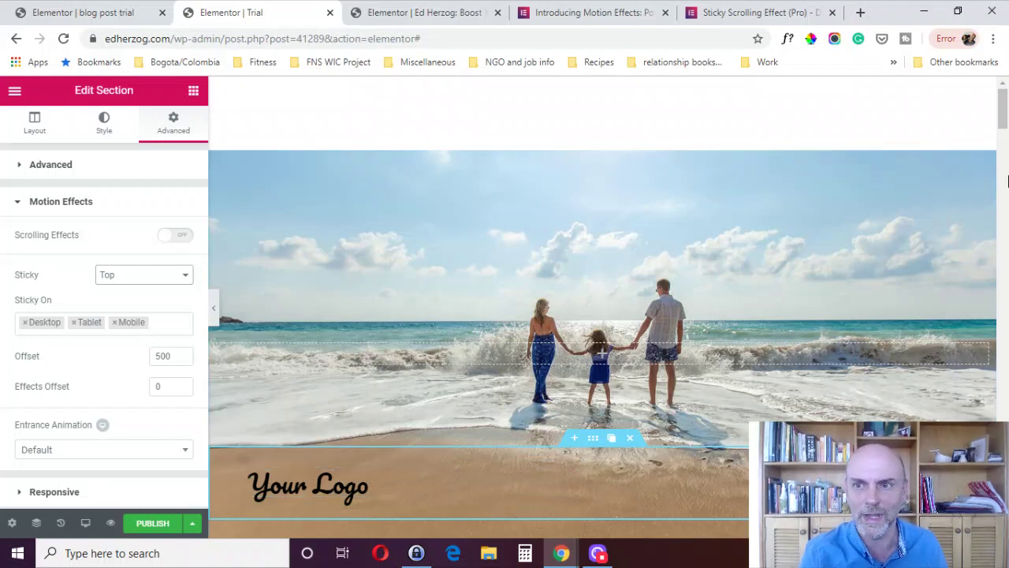
scroll(1006, 118, "down", 5)
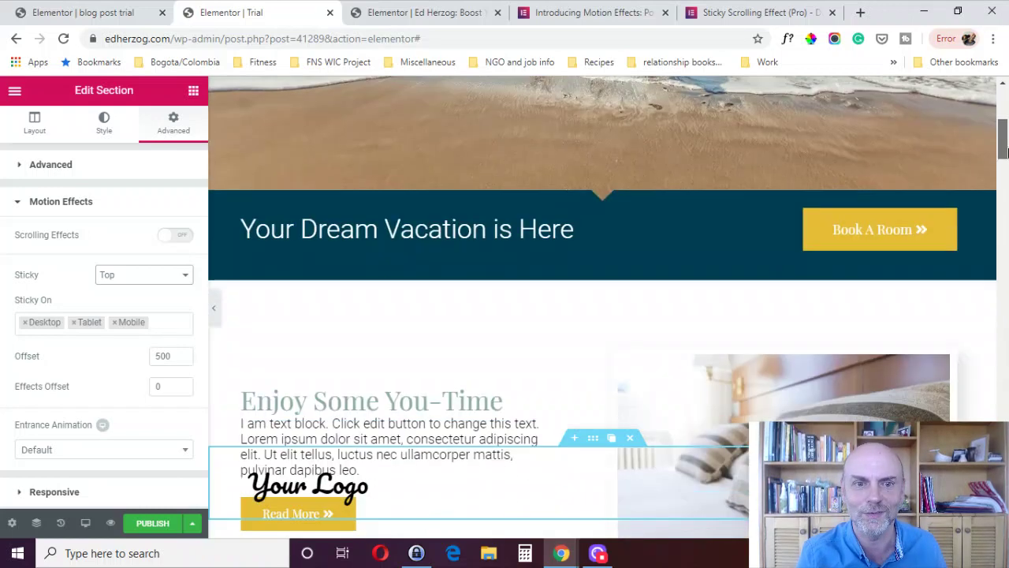
- Return to the page start and set the header section's Sticky effect to None
scroll(1005, 118, "up", 5)
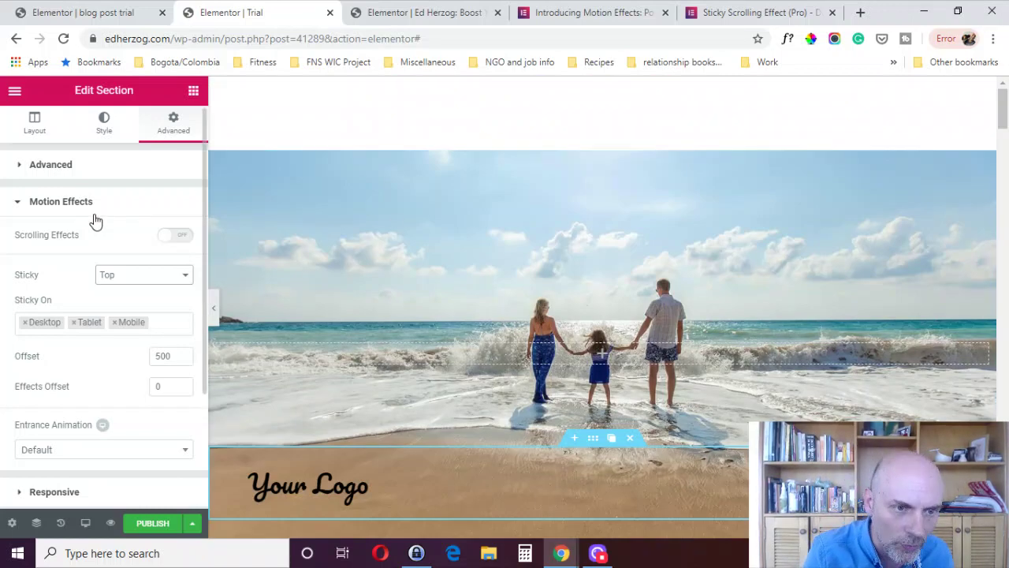
left_click(138, 278)
left_click(131, 288)
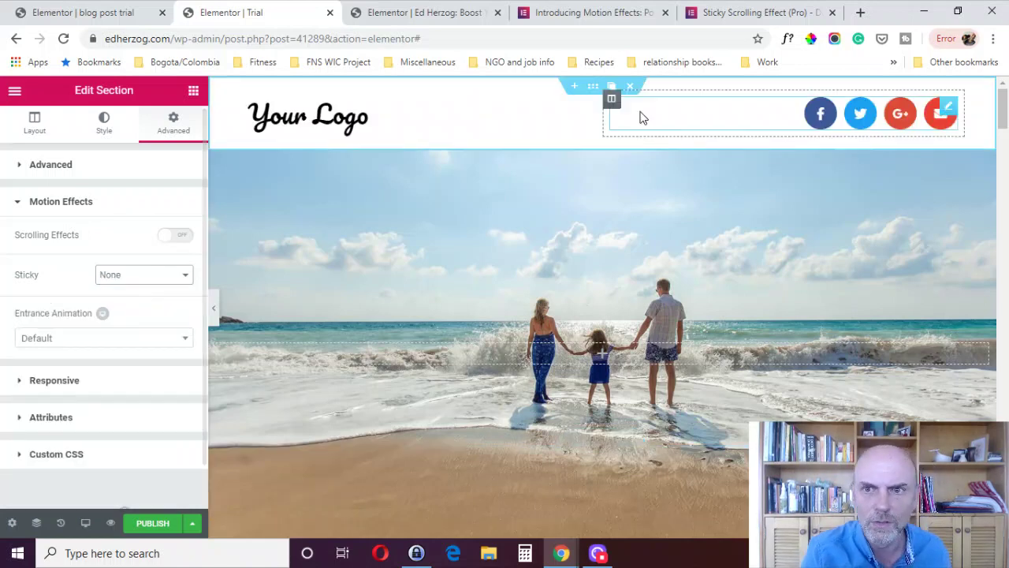
- Open the header's Social Icons widget for editing and set its Sticky motion effect to Top with an offset of 500
mouse_move(615, 104)
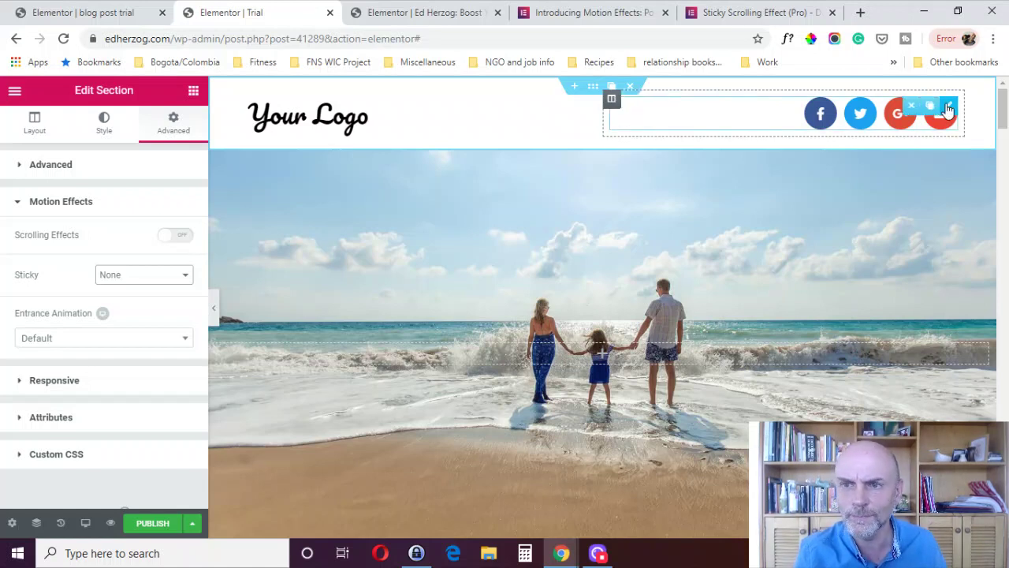
left_click(927, 110)
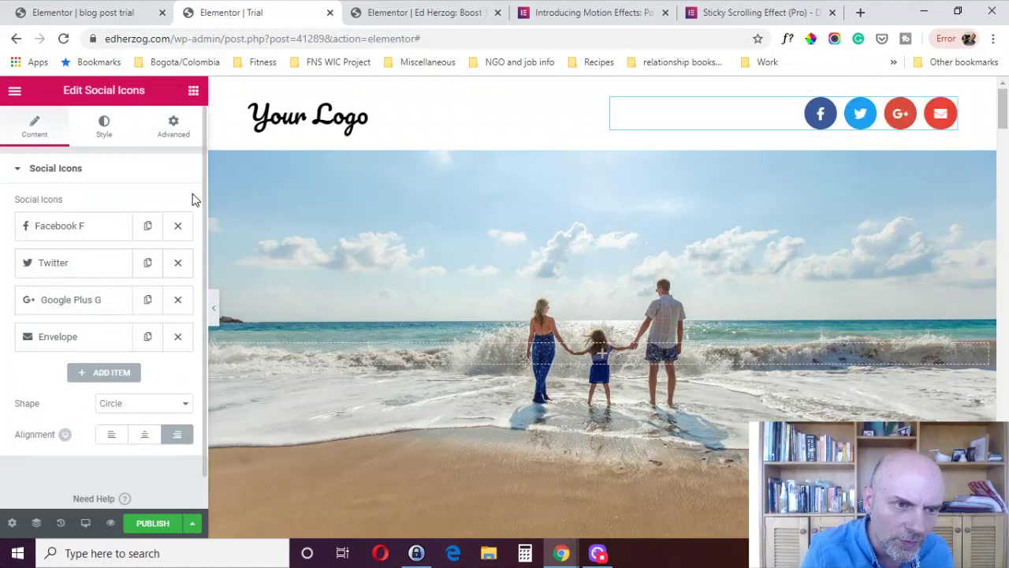
left_click(175, 130)
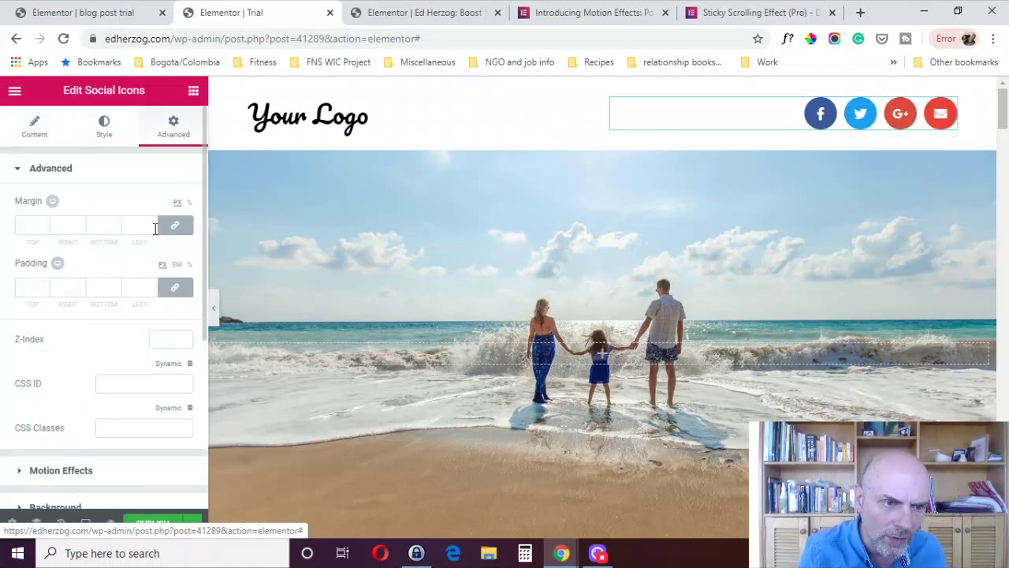
left_click(67, 471)
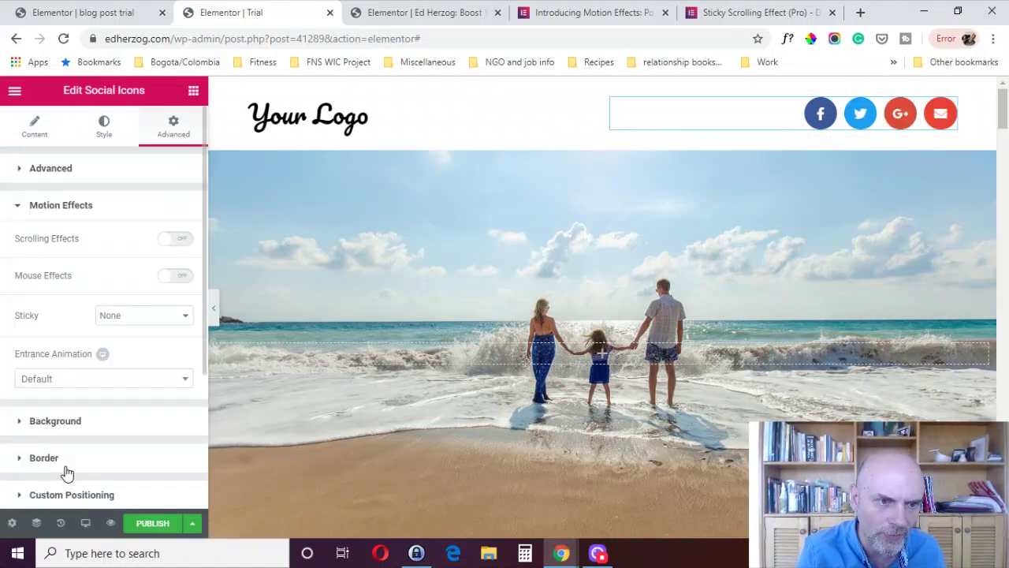
left_click(118, 319)
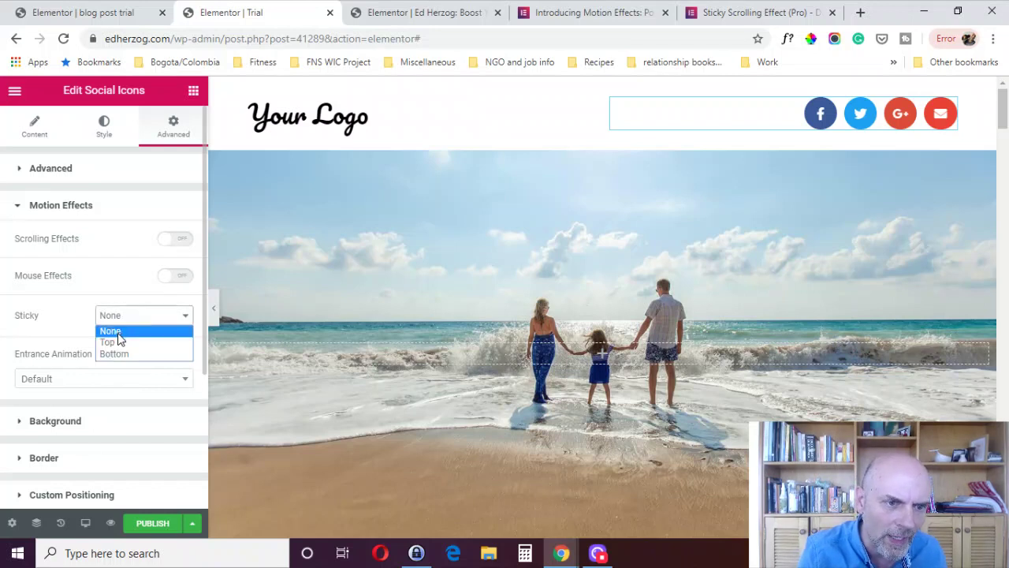
left_click(117, 342)
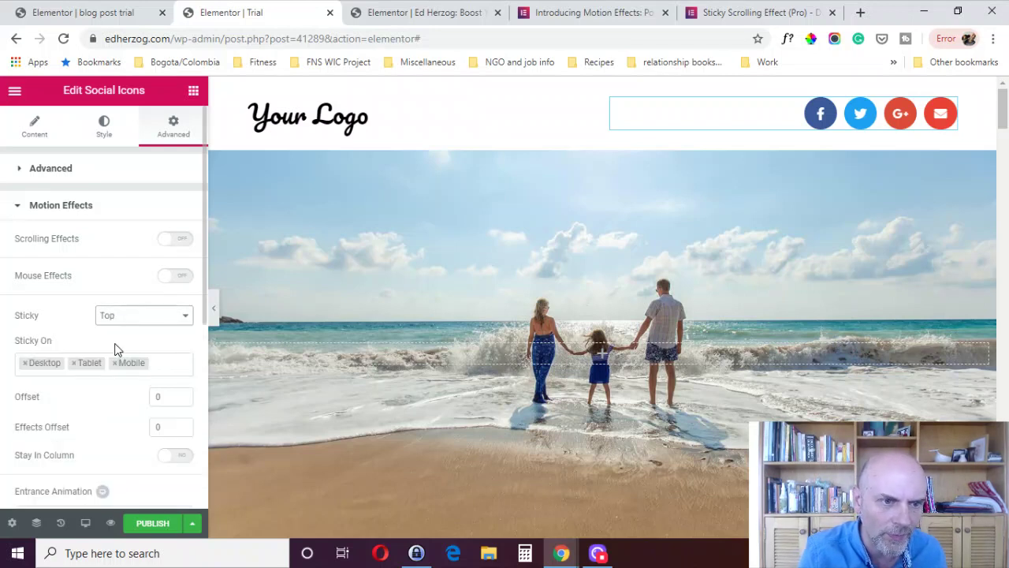
double_click(158, 398)
type("500")
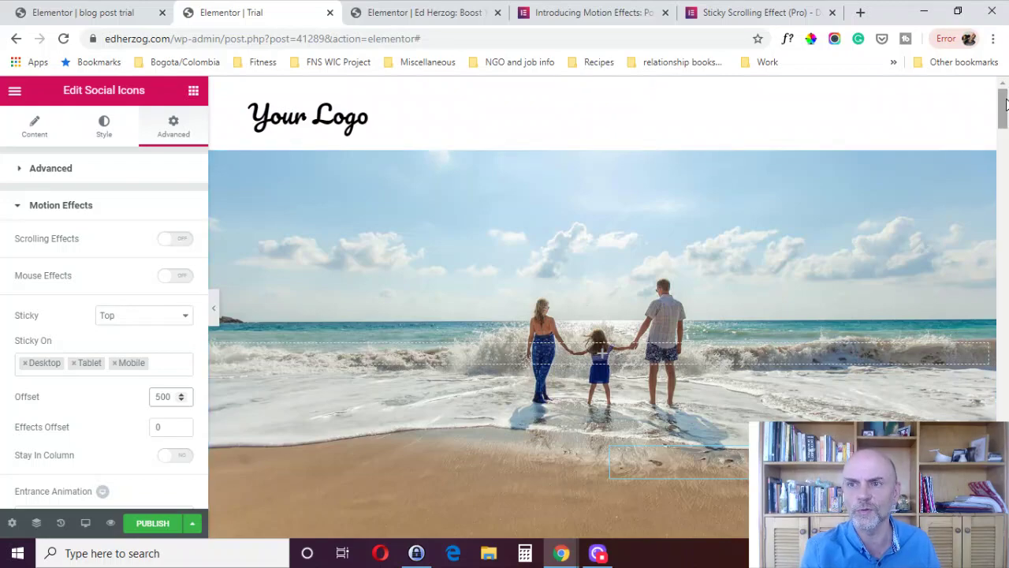
- Check the sticky social icons by scrolling far down the Trial page and back to its start
left_click_drag(1005, 103, 1006, 130)
left_click_drag(1005, 145, 978, 309)
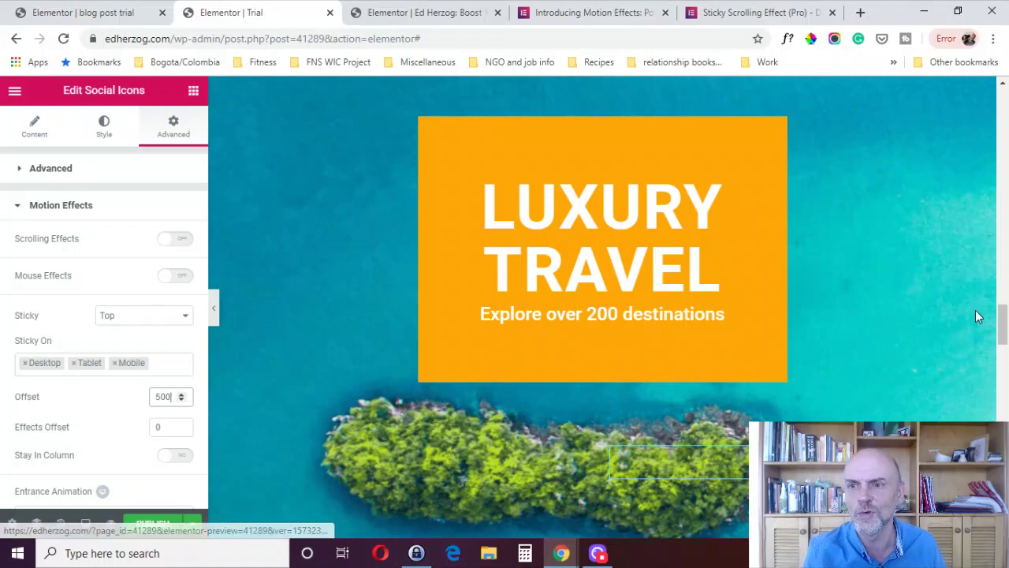
left_click_drag(1001, 323, 1001, 103)
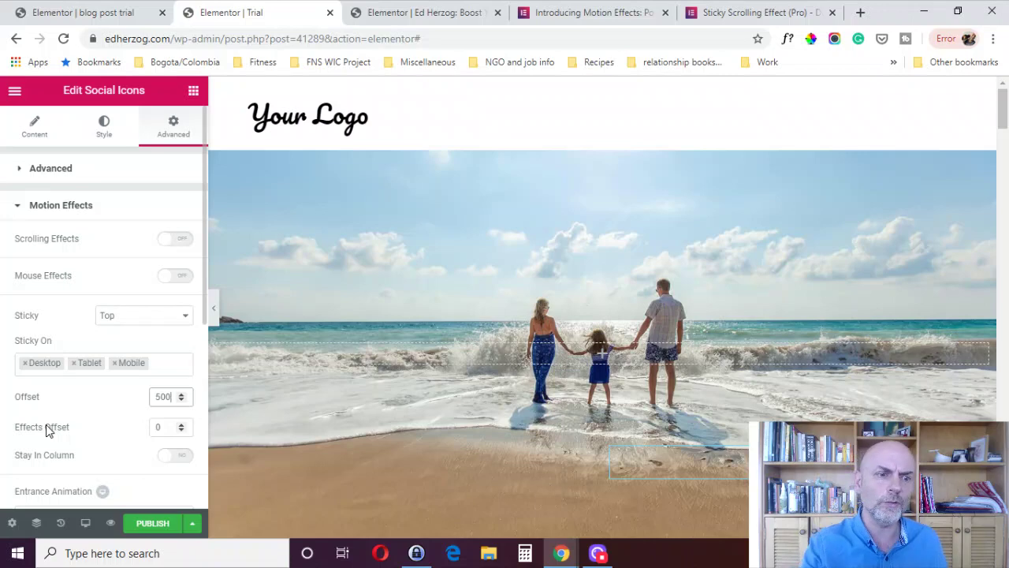
- Read the Sticky Scrolling Effect (Pro) documentation on the Sticky, Sticky On, Offset and Effects Offset options
left_click(769, 10)
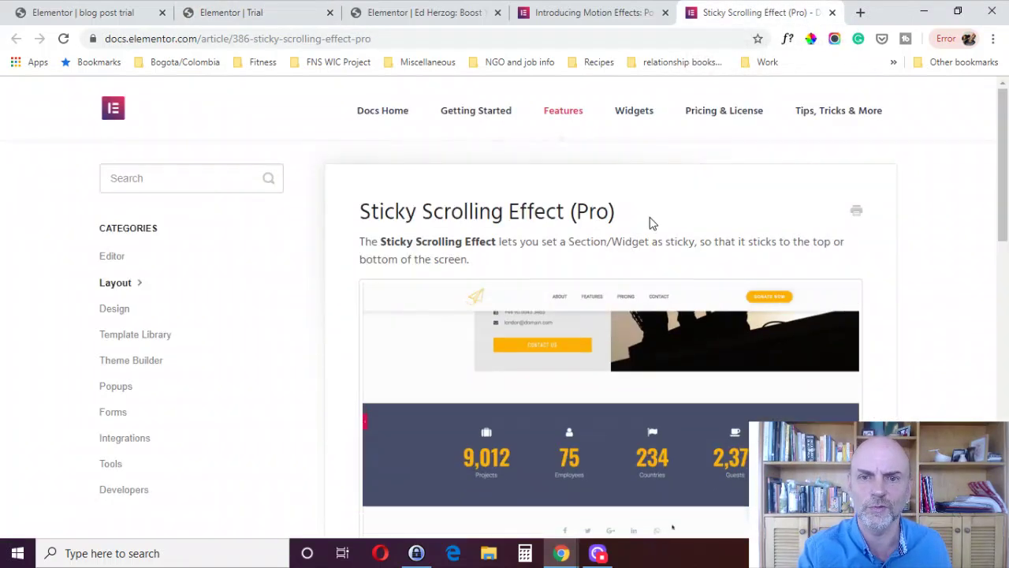
scroll(673, 316, "down", 3)
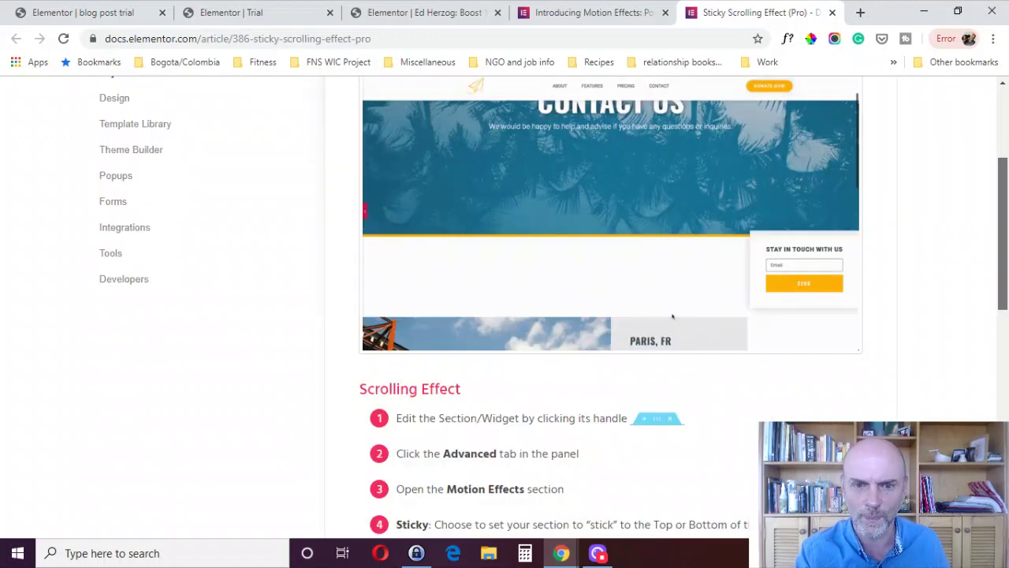
scroll(673, 316, "down", 2)
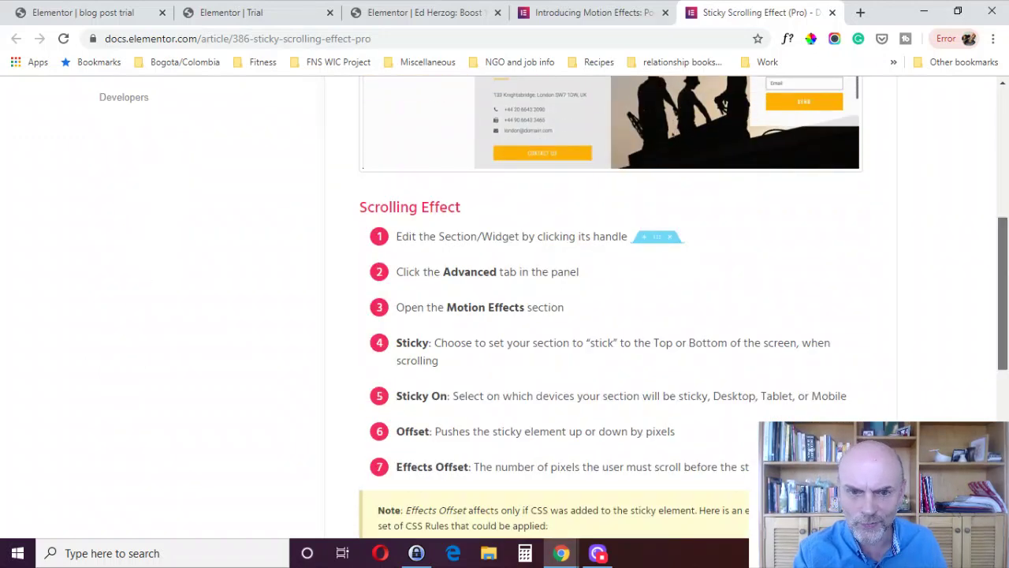
scroll(1003, 329, "down", 2)
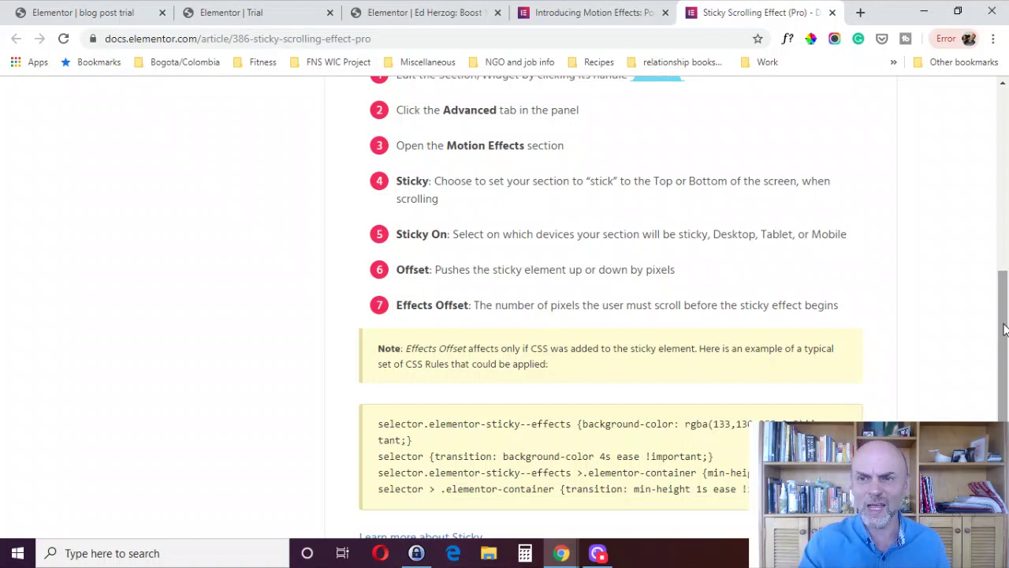
- Go back to the Trial page and set the Social Icons widget's Sticky effect to None
left_click(252, 18)
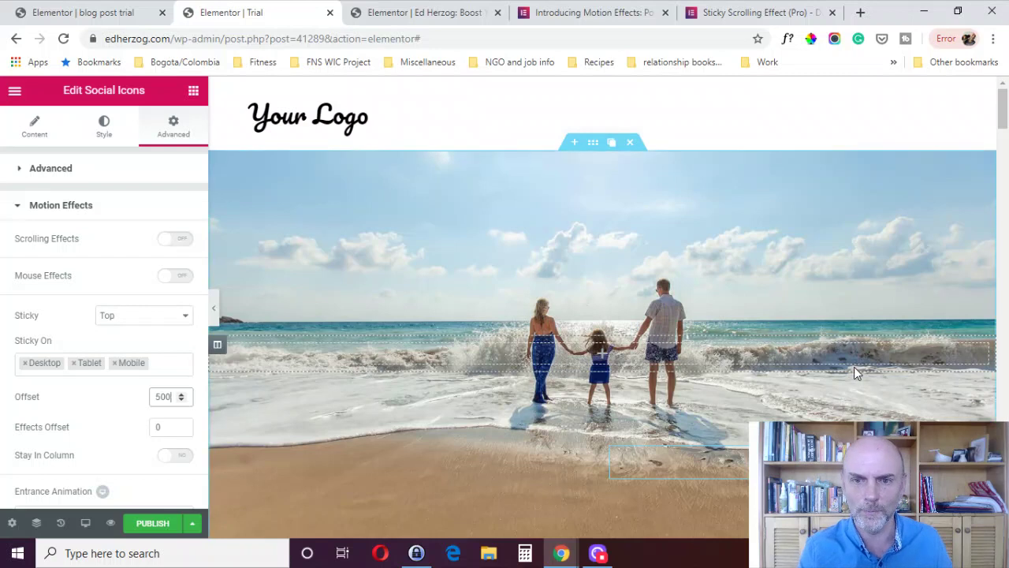
left_click(140, 316)
left_click(132, 331)
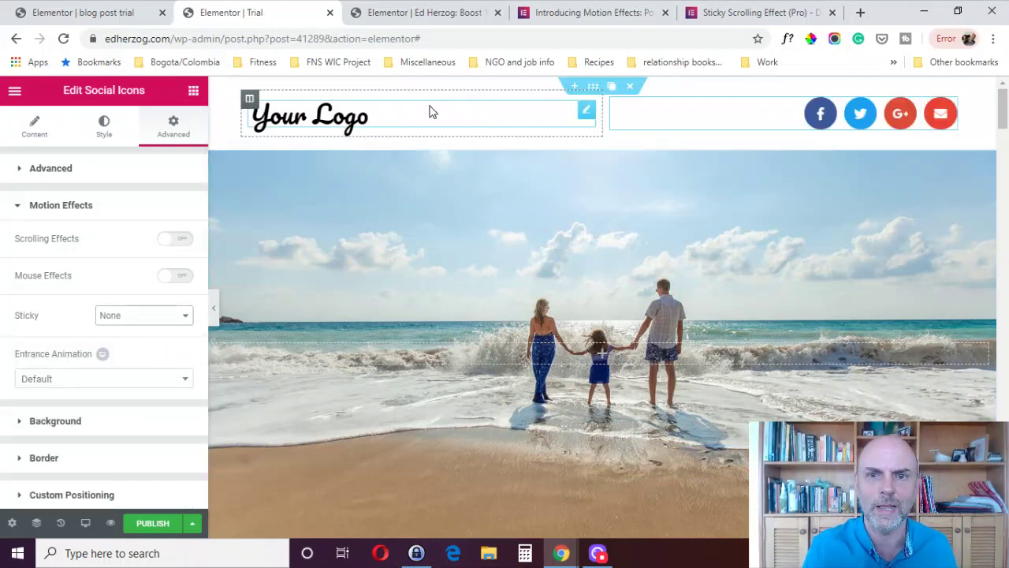
- On the blog post trial page, set the Sticky motion effect of the Author Box beside the post title to Top
left_click(36, 11)
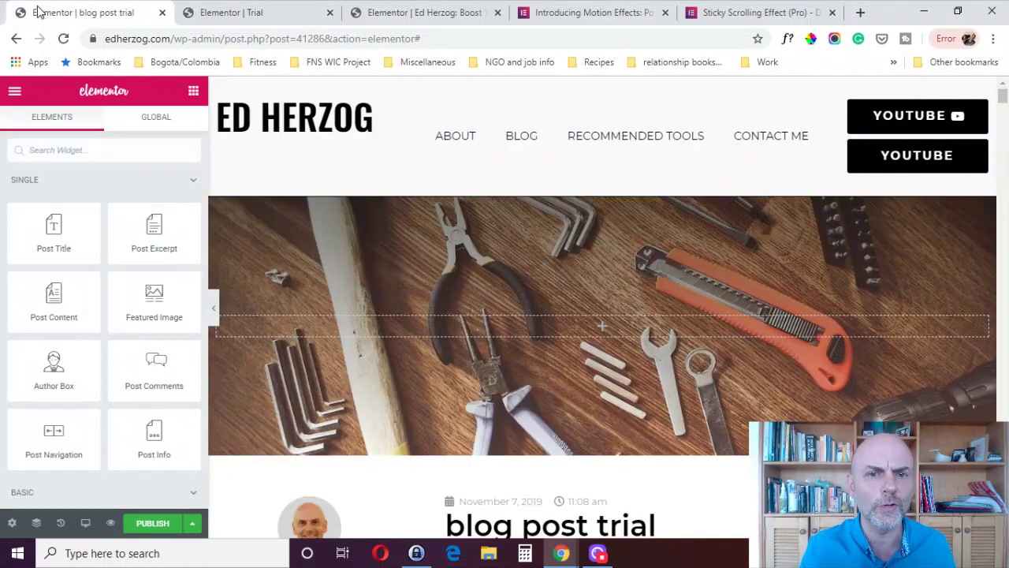
left_click_drag(1003, 96, 999, 110)
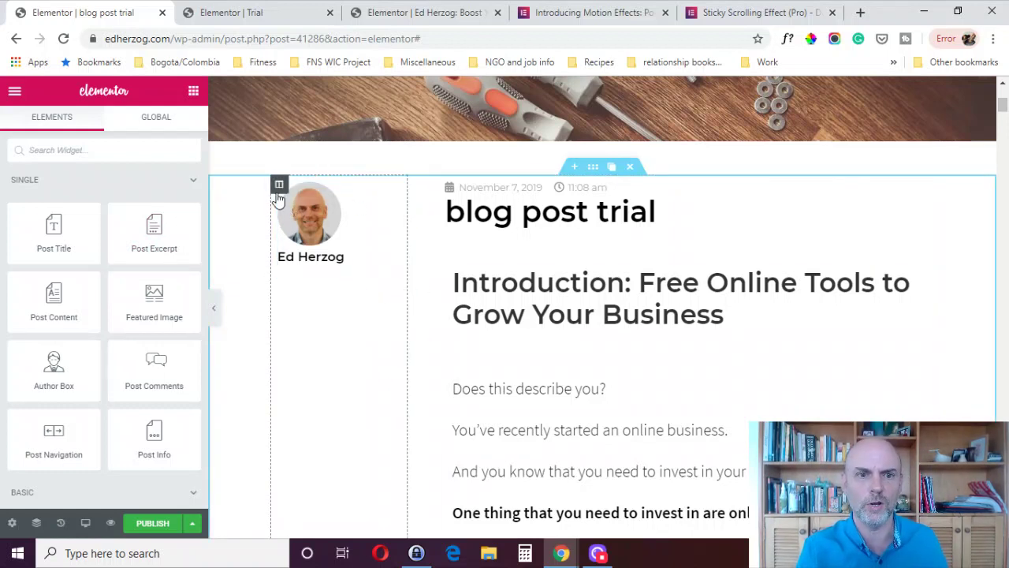
mouse_move(279, 189)
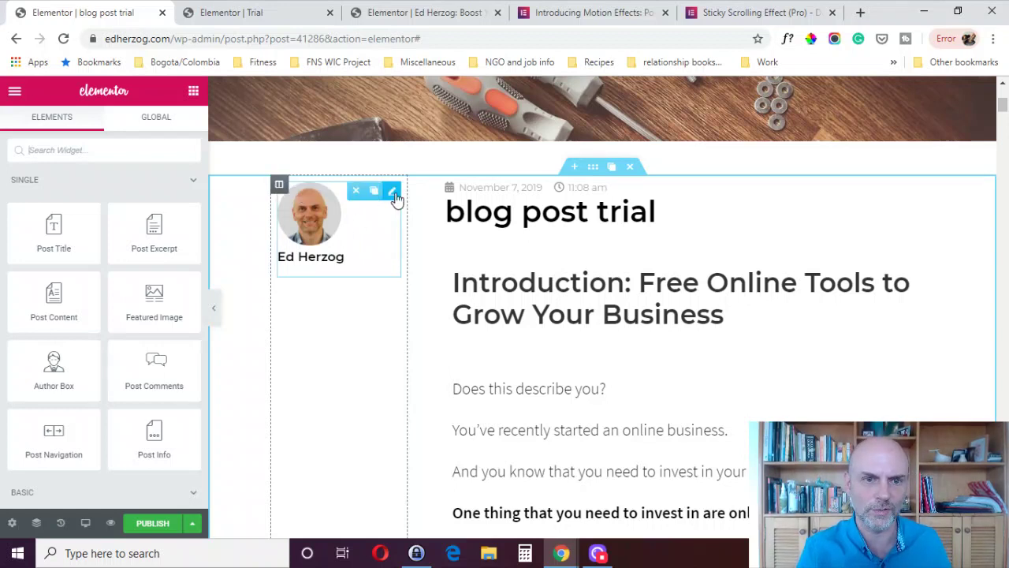
left_click(394, 193)
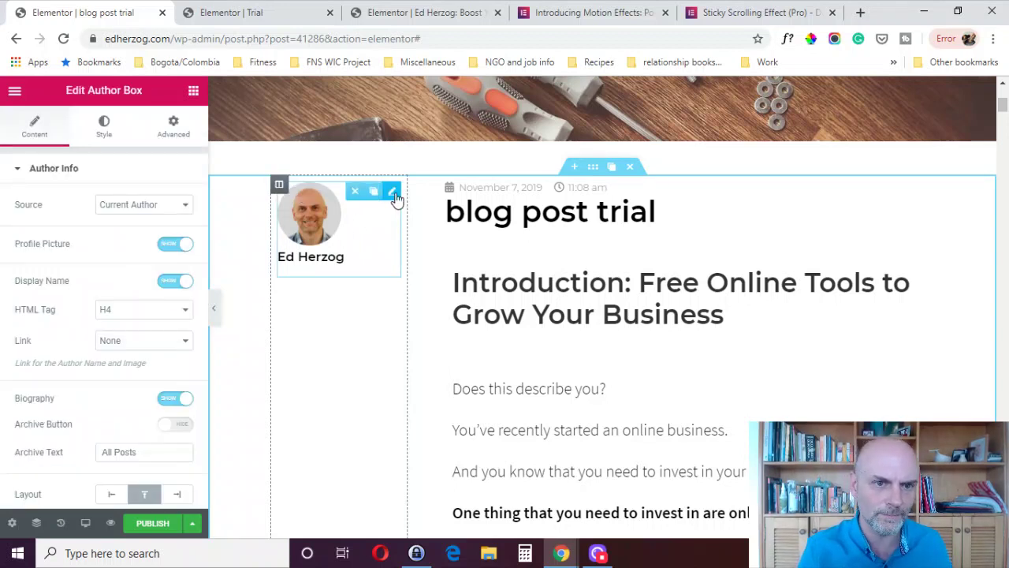
left_click(173, 144)
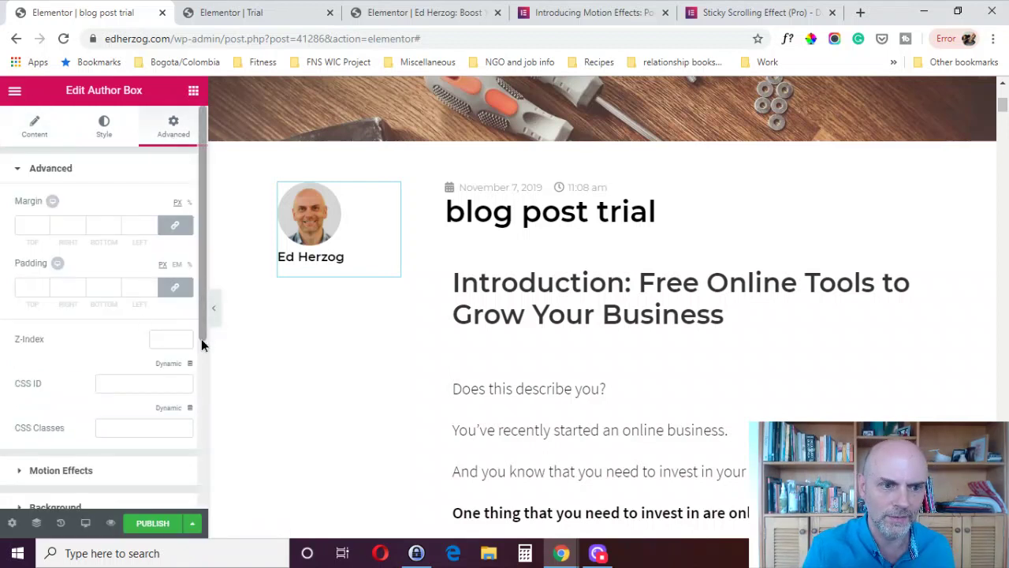
scroll(201, 358, "down", 3)
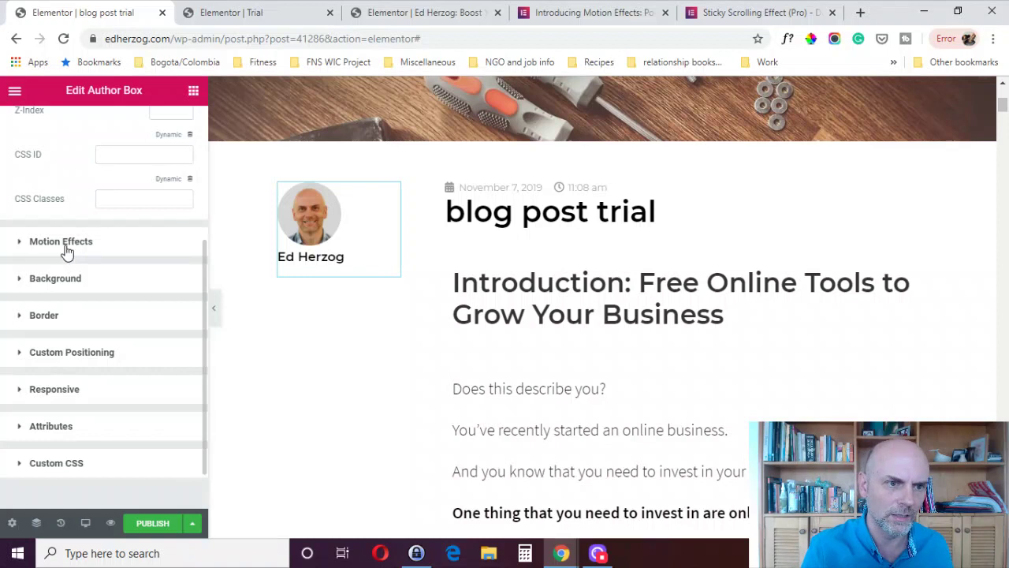
left_click(63, 242)
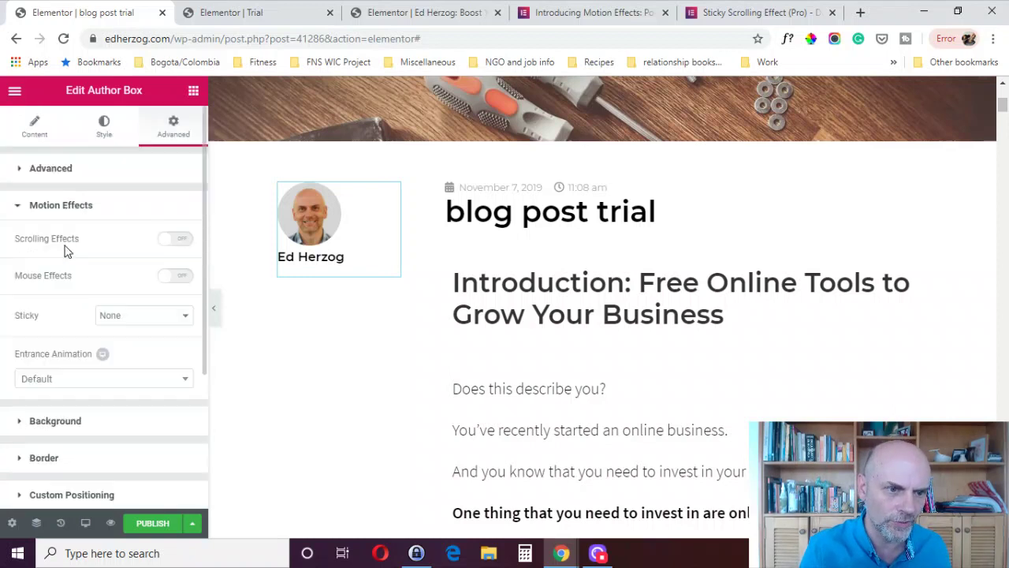
left_click(122, 323)
left_click(124, 344)
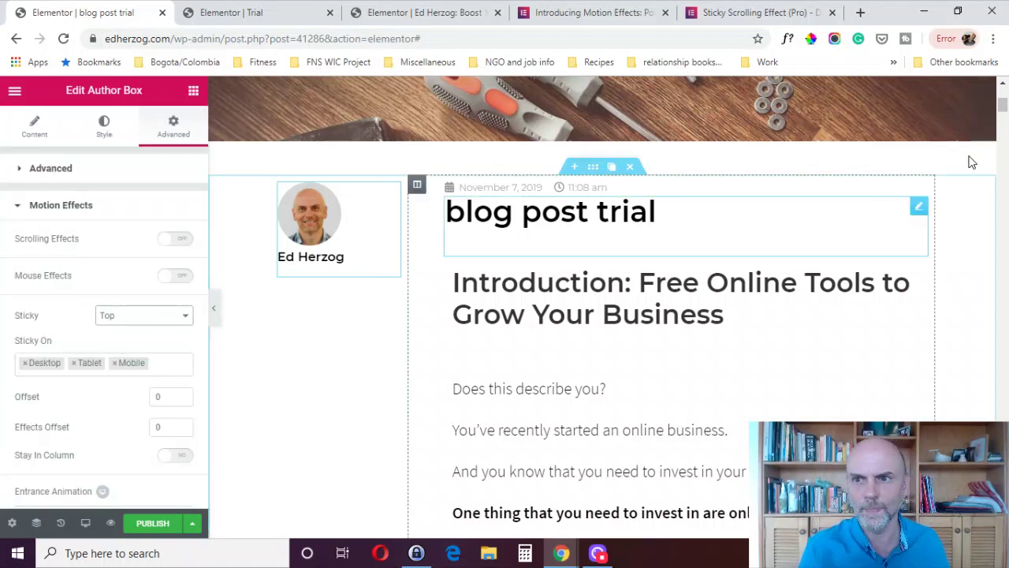
- Check the sticky Author Box while scrolling the post, and set its Sticky effect to None
mouse_move(1002, 111)
left_mouse_down()
mouse_move(1002, 152)
mouse_move(985, 183)
mouse_move(1001, 226)
mouse_move(984, 330)
mouse_move(1002, 232)
mouse_move(1002, 91)
mouse_move(1001, 117)
left_mouse_up()
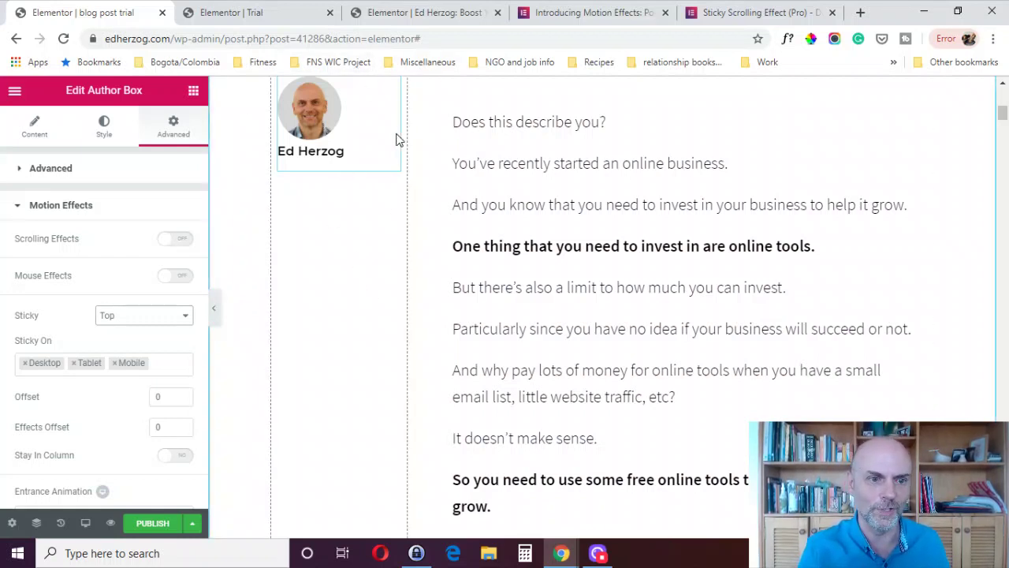
left_click(180, 317)
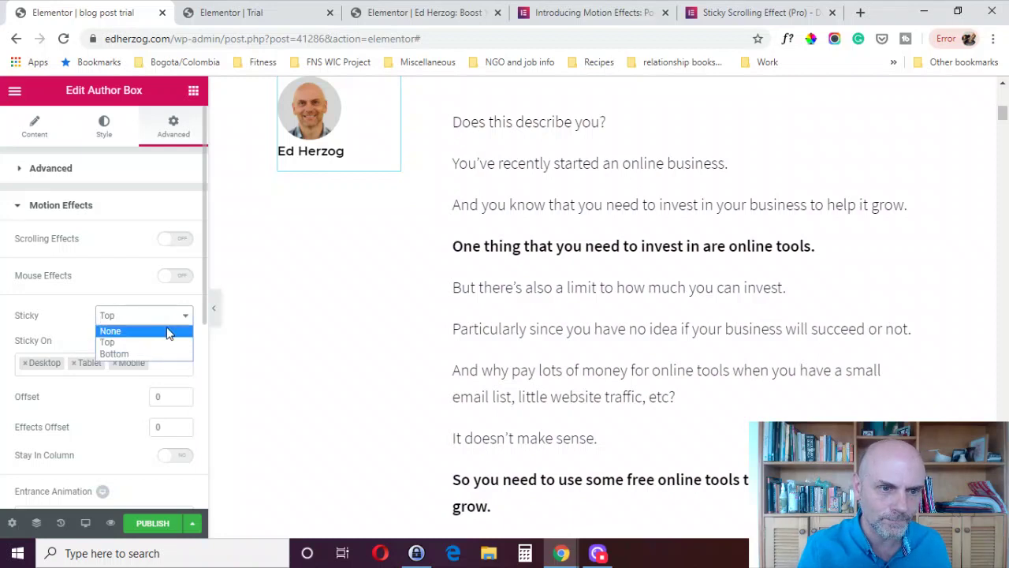
left_click(168, 332)
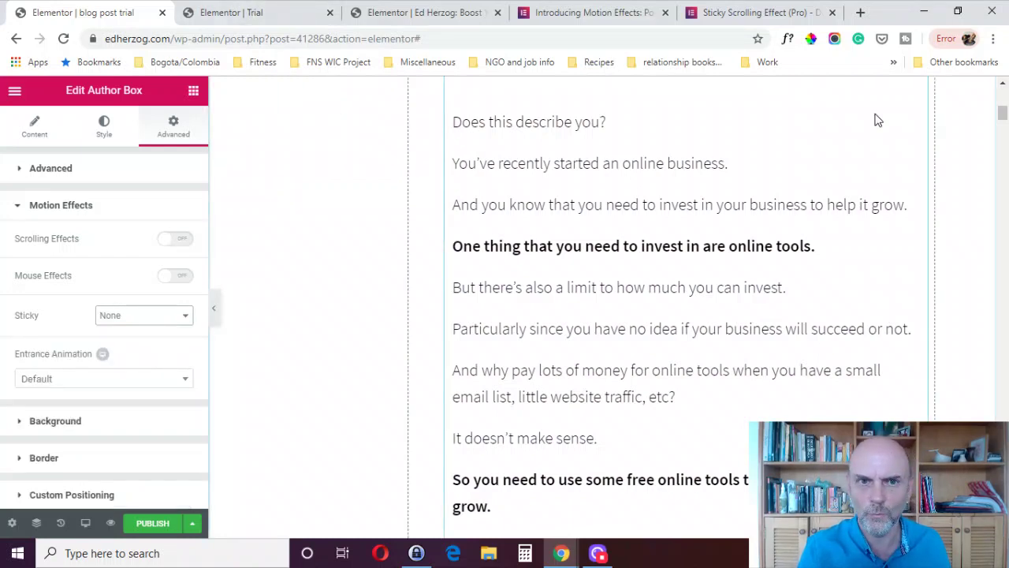
- Go back to the Trial page and set the Sticky motion effect of the "Your Dream Vacation is Here" section to Top
left_click(251, 17)
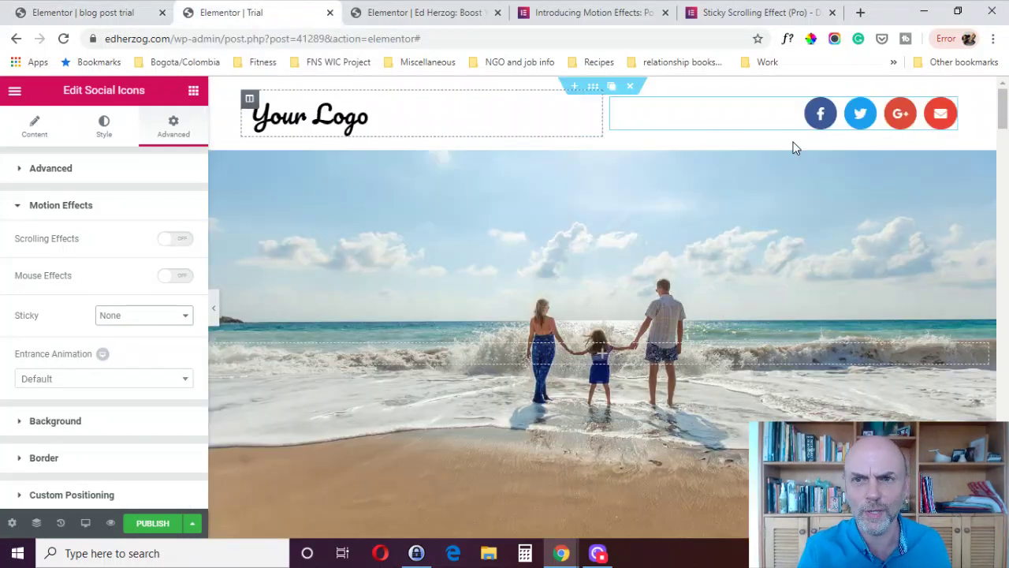
scroll(1006, 115, "down", 3)
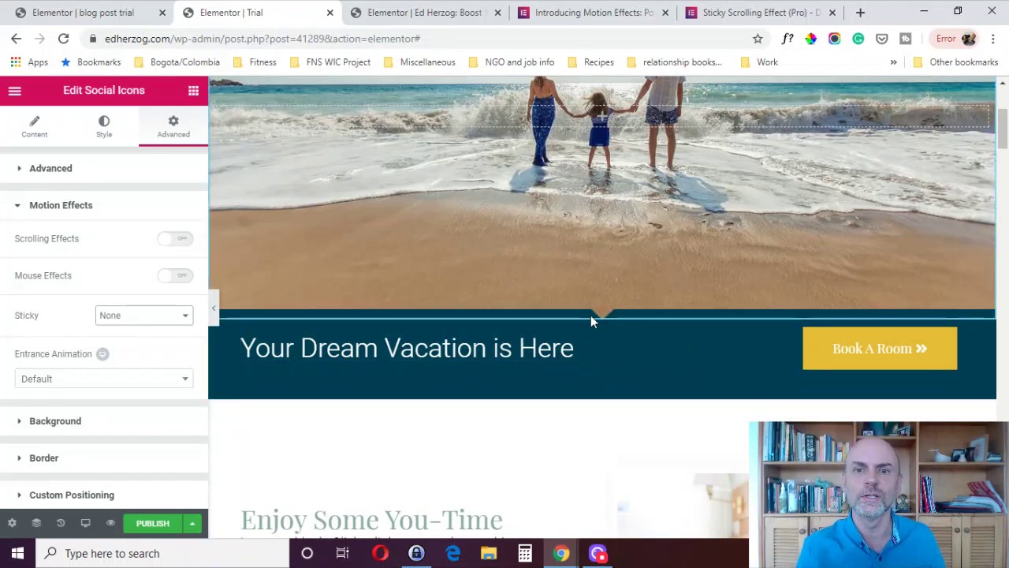
scroll(1004, 138, "up", 1)
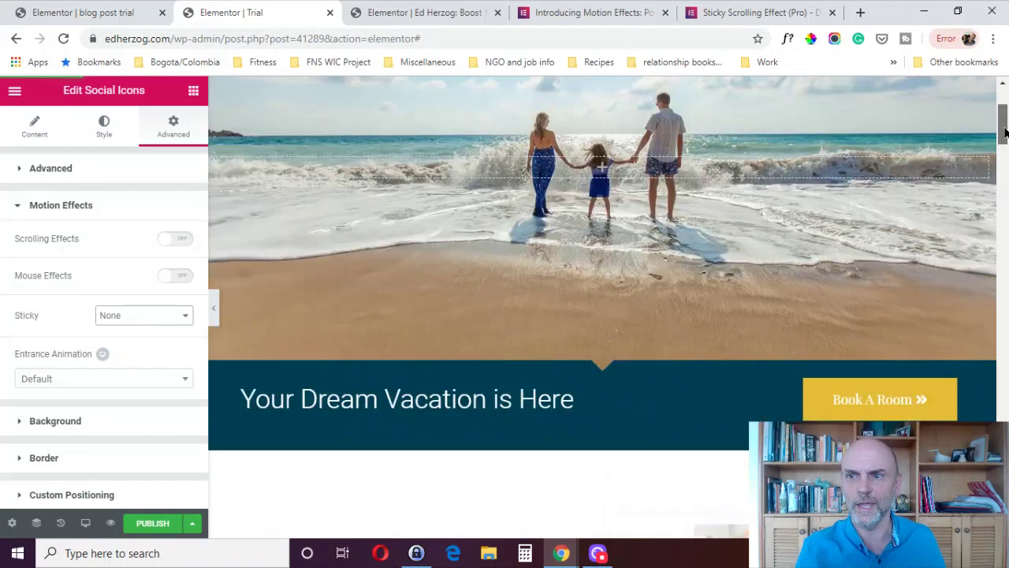
scroll(1005, 140, "down", 1)
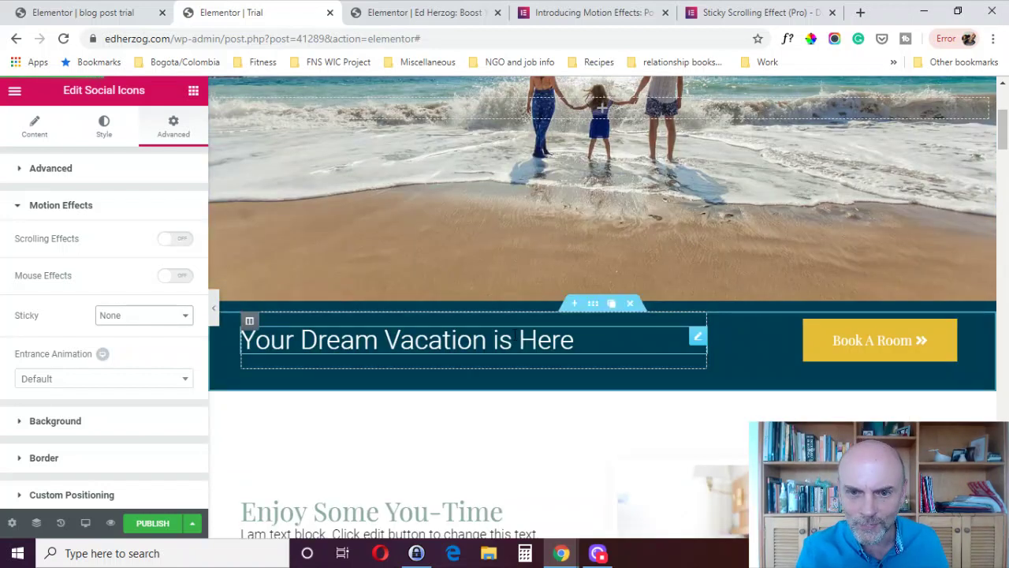
mouse_move(575, 318)
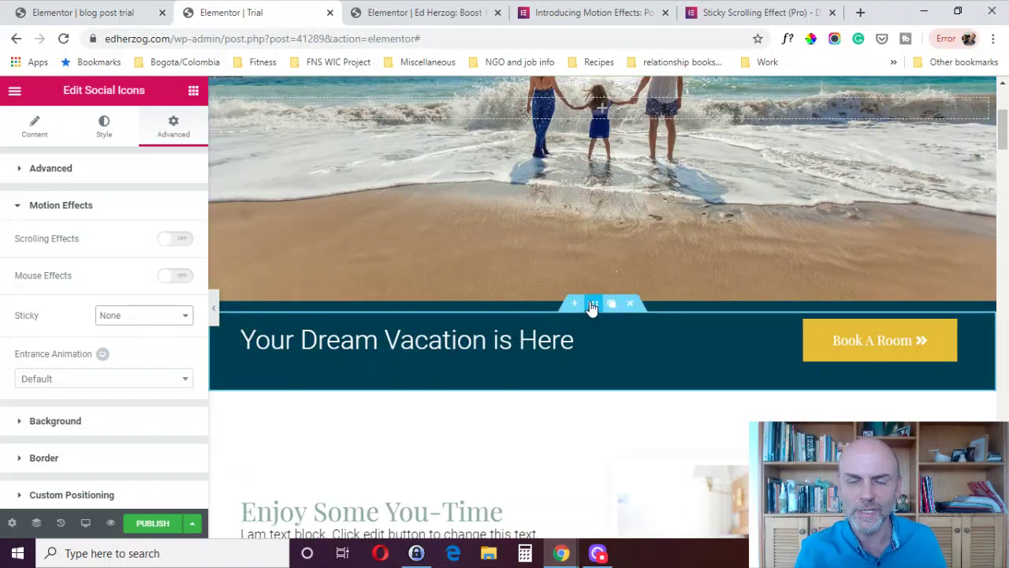
left_click(592, 306)
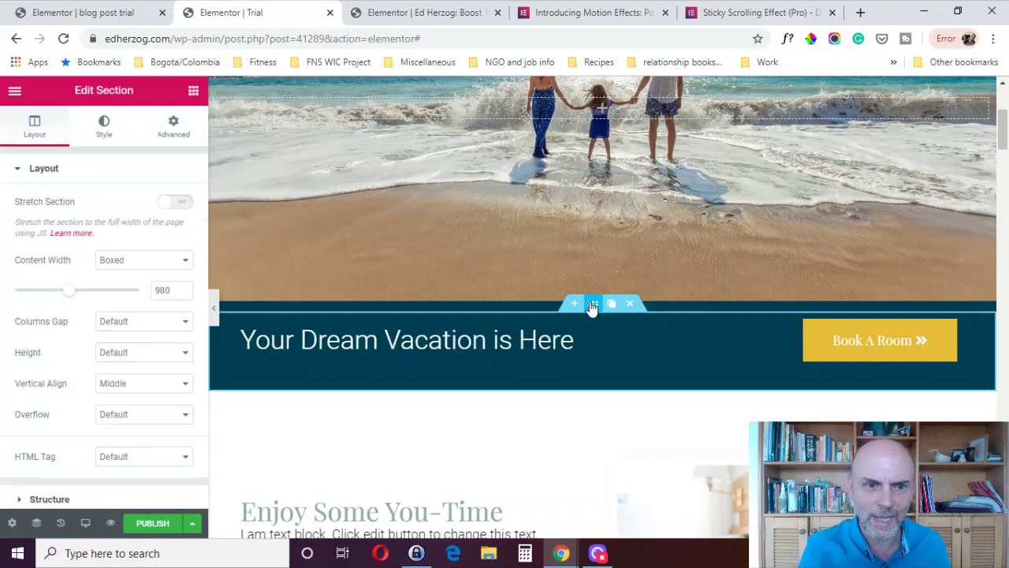
left_click(164, 126)
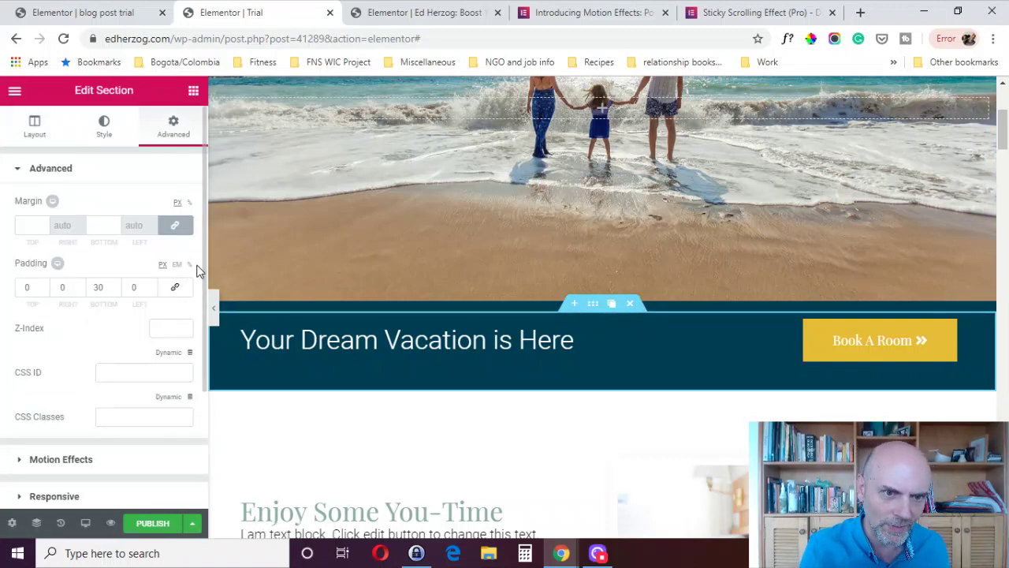
scroll(186, 347, "down", 2)
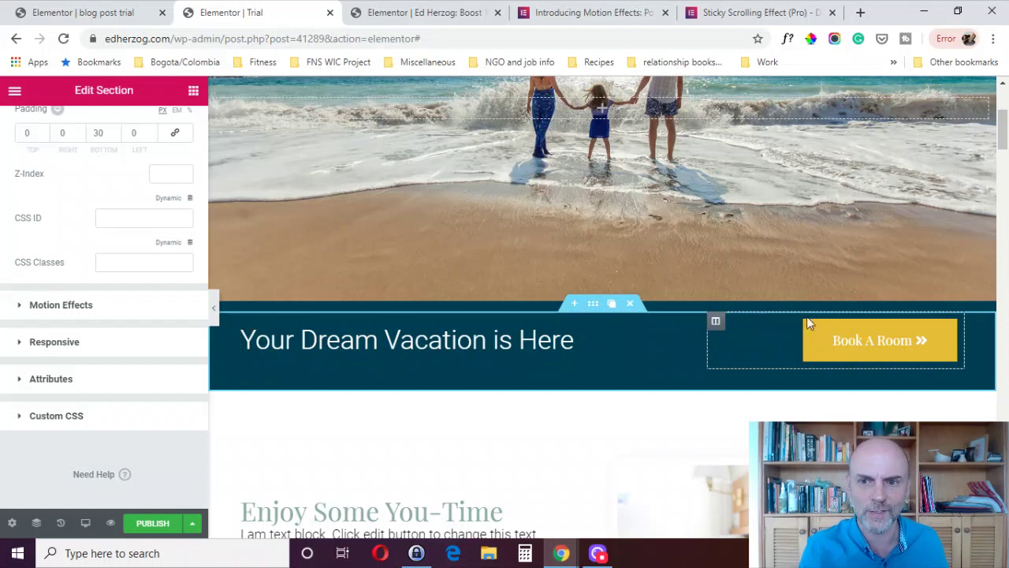
left_click(93, 307)
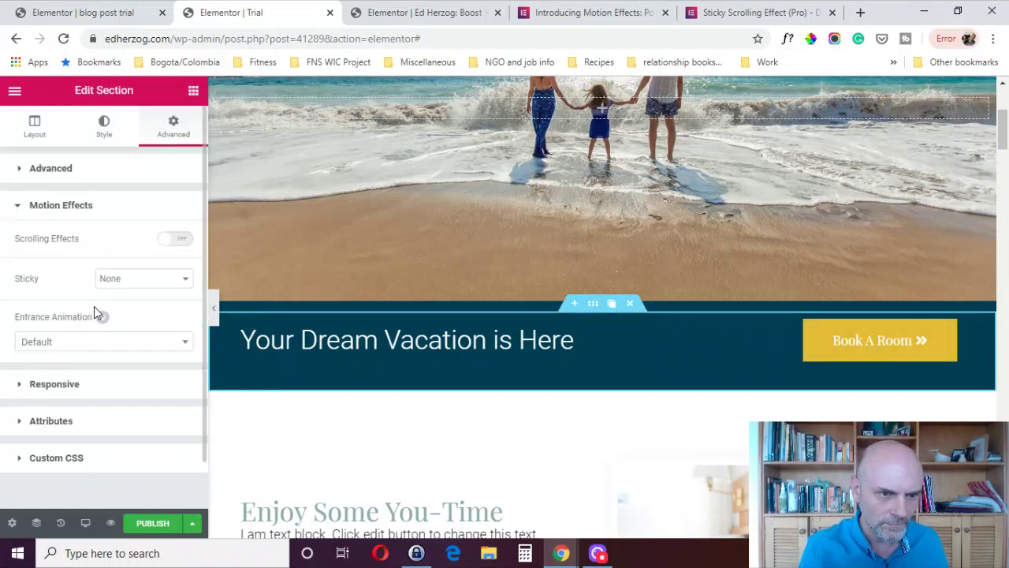
left_click(145, 280)
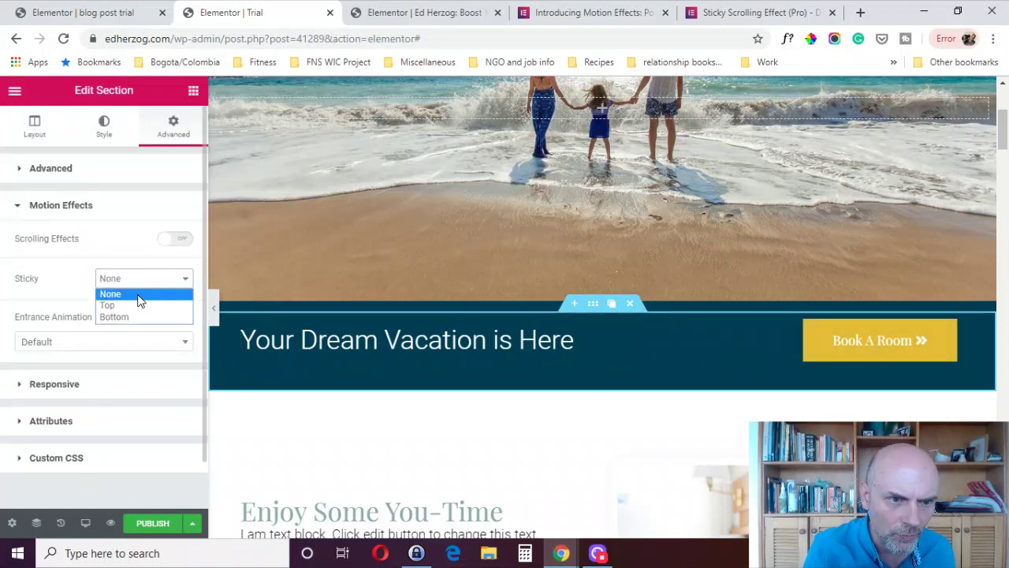
left_click(137, 306)
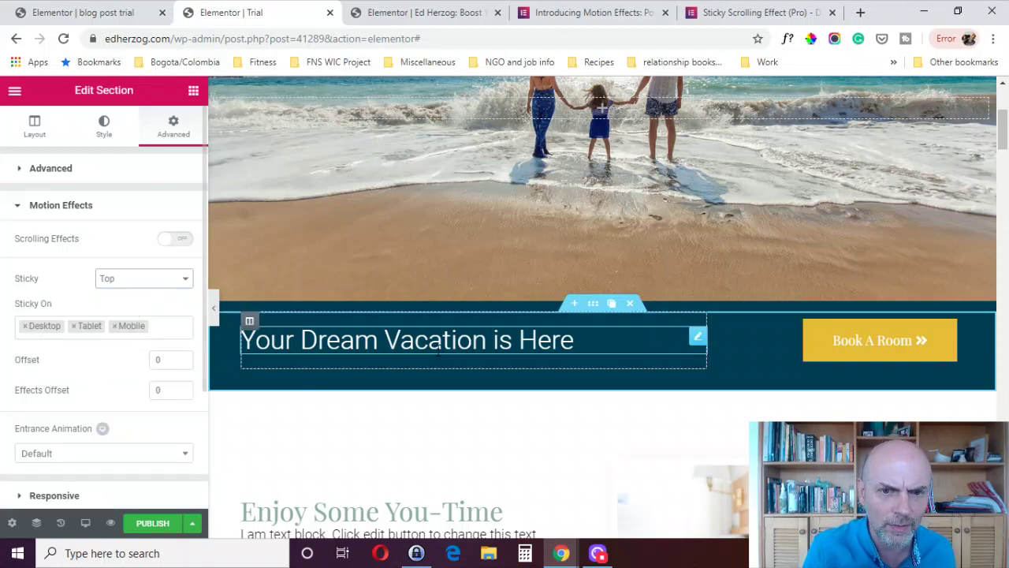
- Check the sticky "Your Dream Vacation is Here" section while scrolling the page, and set its Sticky effect to None
mouse_move(1003, 126)
left_mouse_down()
mouse_move(1003, 106)
mouse_move(1003, 161)
mouse_move(1003, 94)
mouse_move(1000, 125)
left_mouse_up()
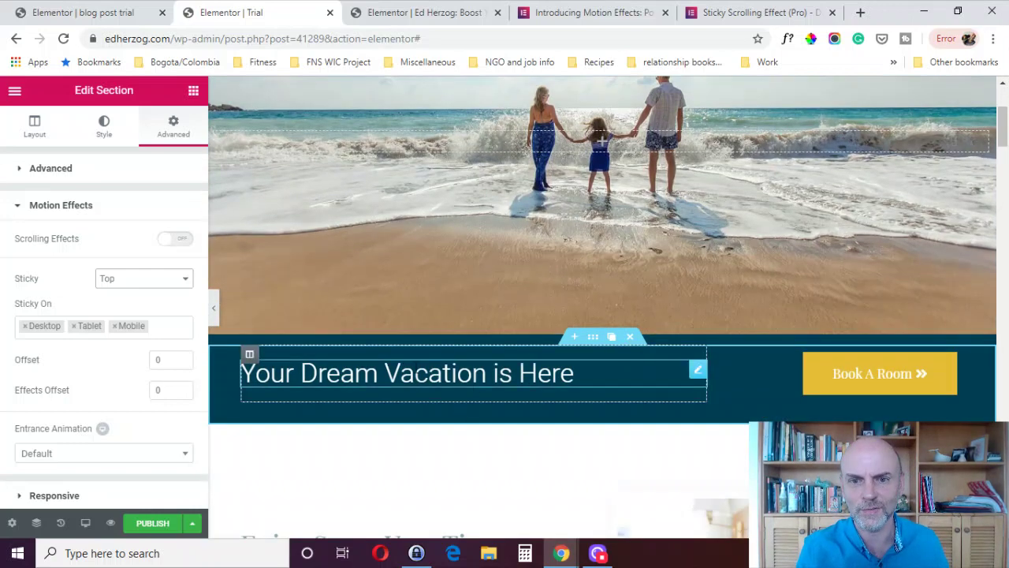
left_click_drag(1002, 148, 1003, 178)
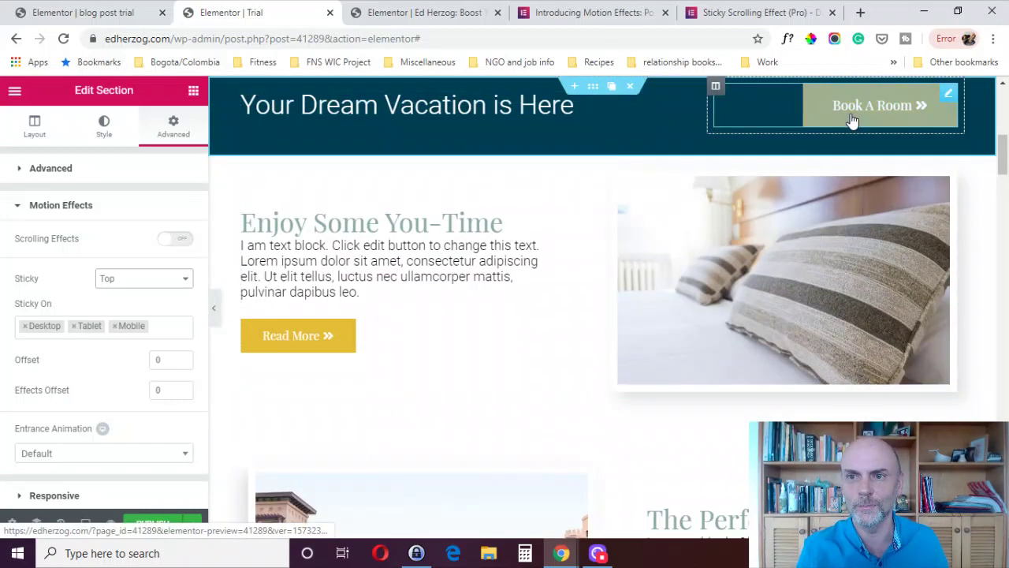
left_click_drag(1006, 160, 1007, 95)
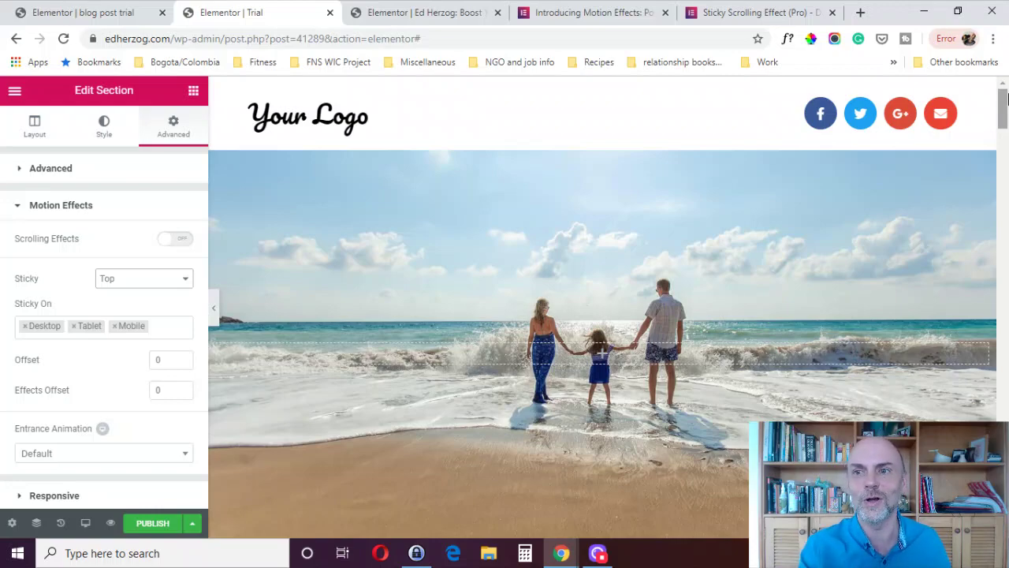
left_click_drag(1007, 106, 1007, 79)
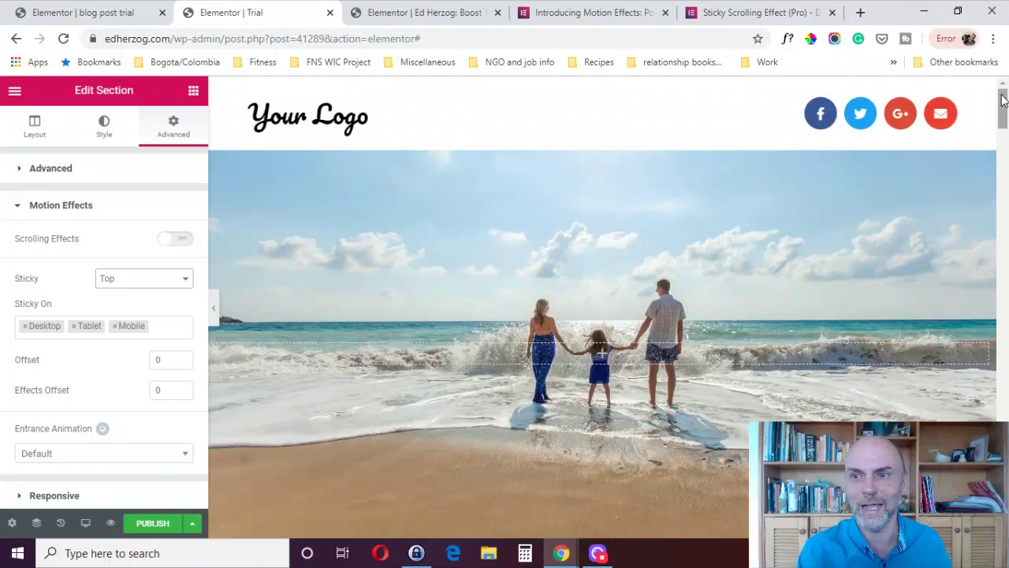
mouse_move(1003, 98)
left_mouse_down()
mouse_move(993, 219)
mouse_move(1000, 103)
left_mouse_up()
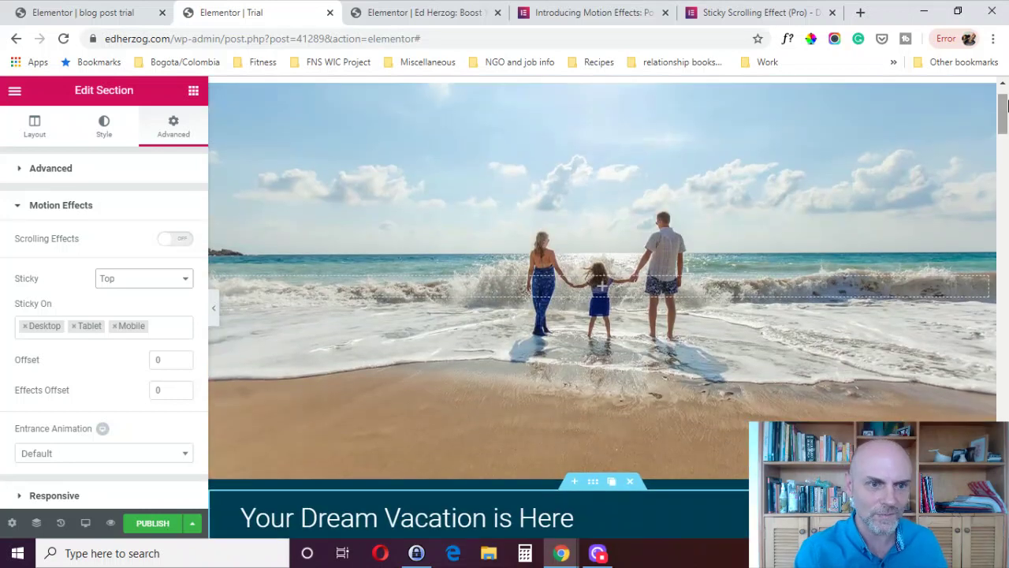
left_click(180, 276)
left_click(154, 293)
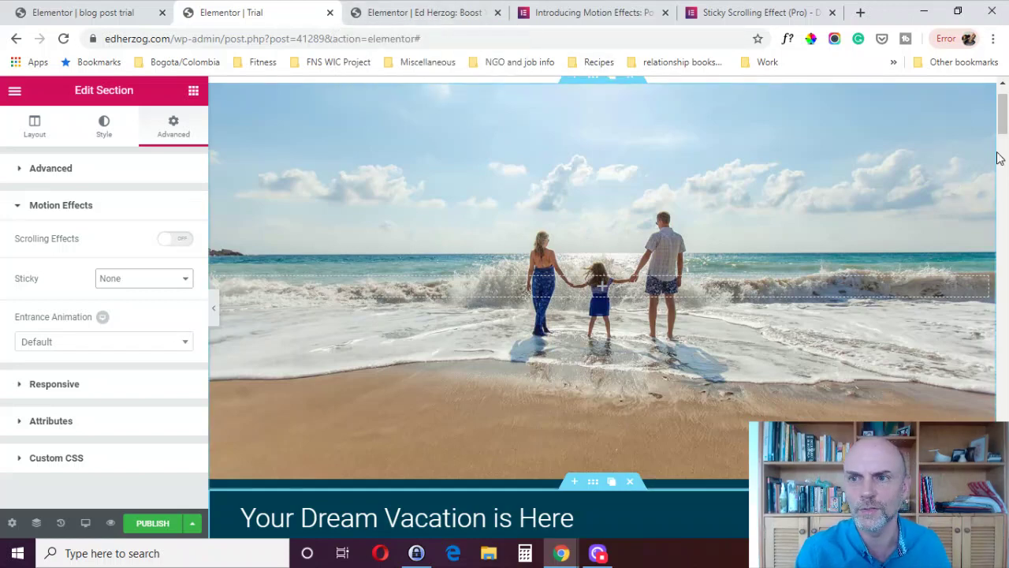
- Turn on Mouse Effects for the Read More button under "Enjoy Some You-Time" and enable Mouse Track with Opposite direction and speed 1
left_click_drag(1003, 130, 1001, 164)
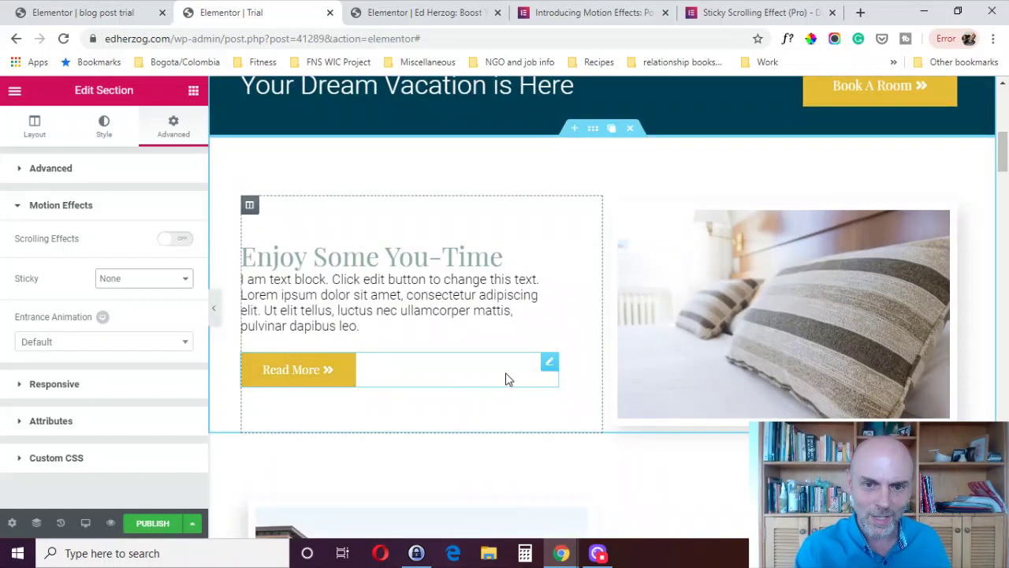
left_click(551, 365)
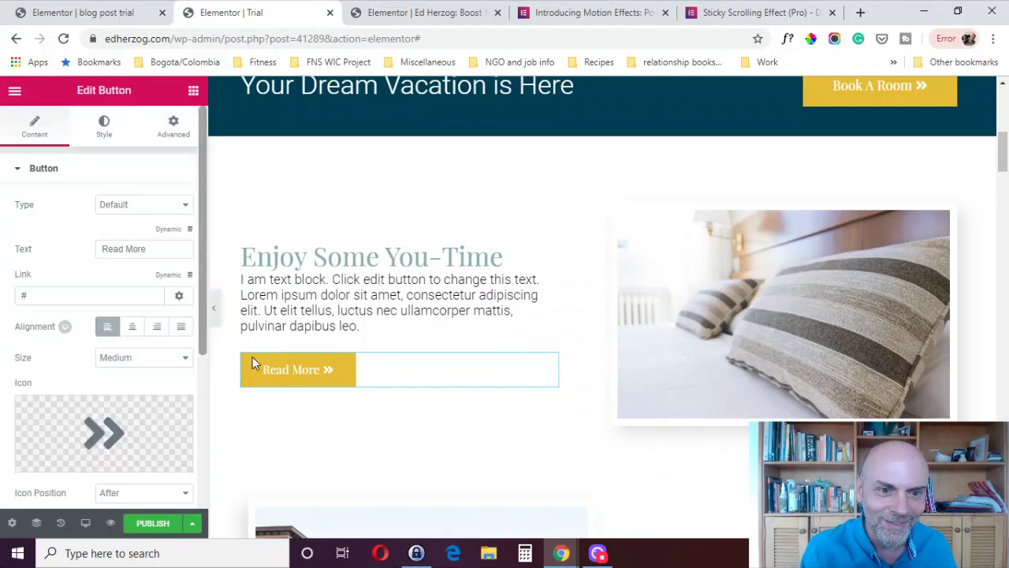
left_click(175, 127)
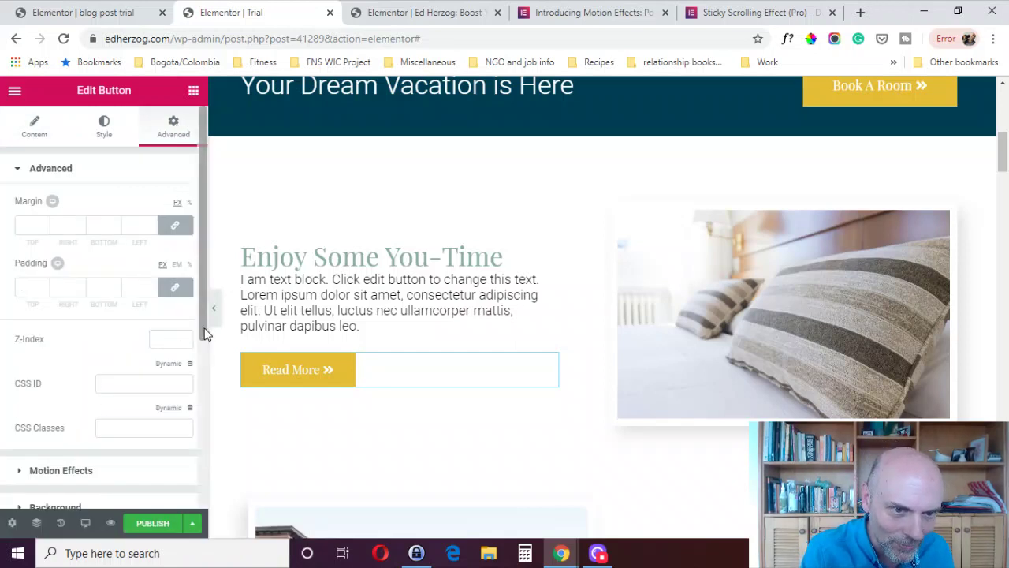
scroll(197, 378, "down", 3)
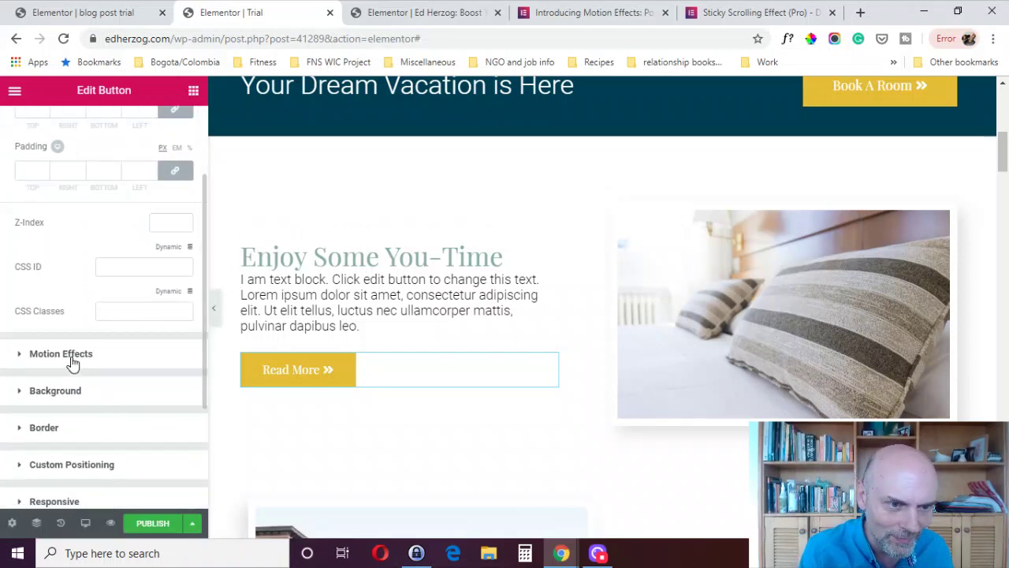
left_click(72, 359)
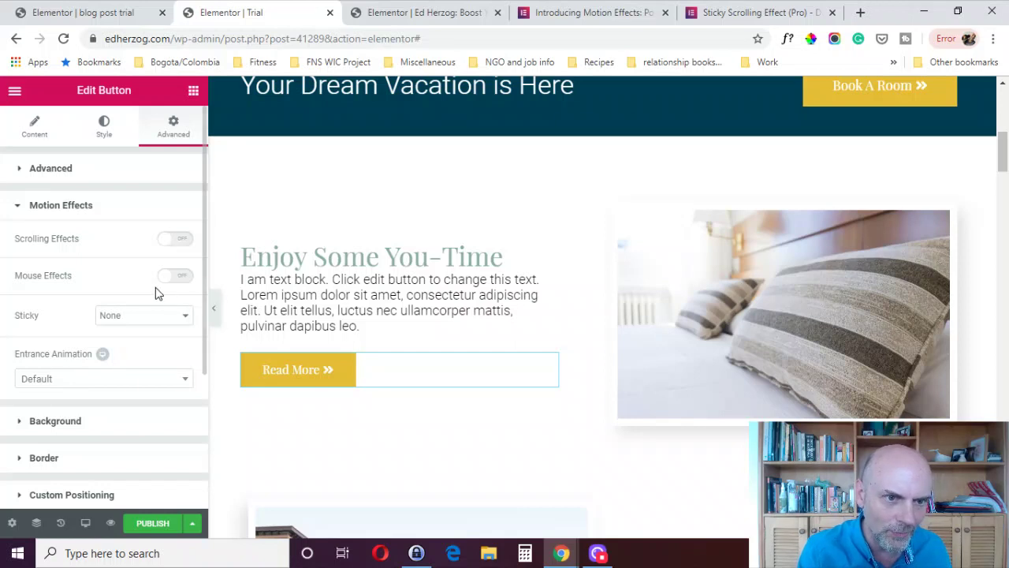
left_click(175, 276)
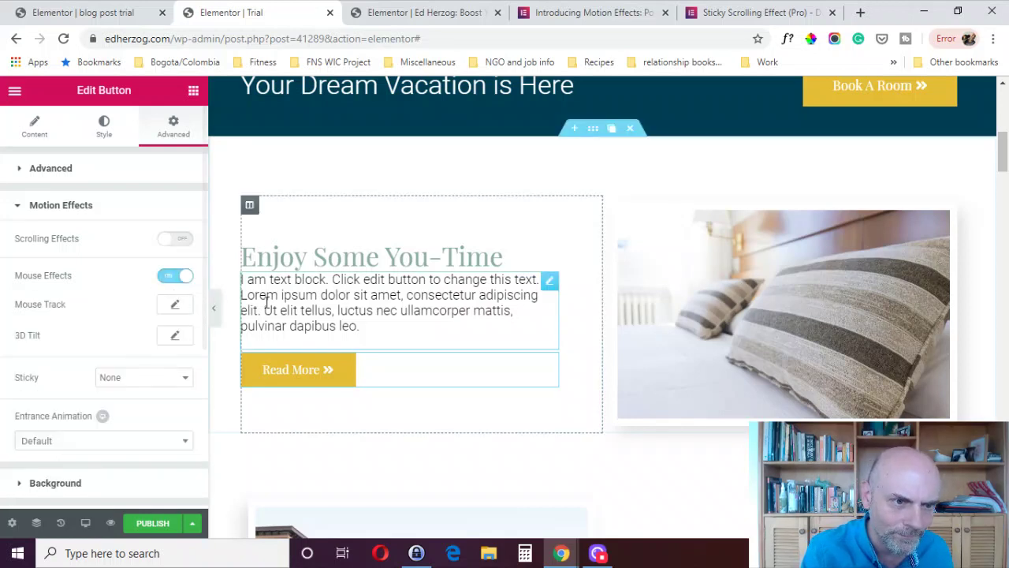
left_click(175, 307)
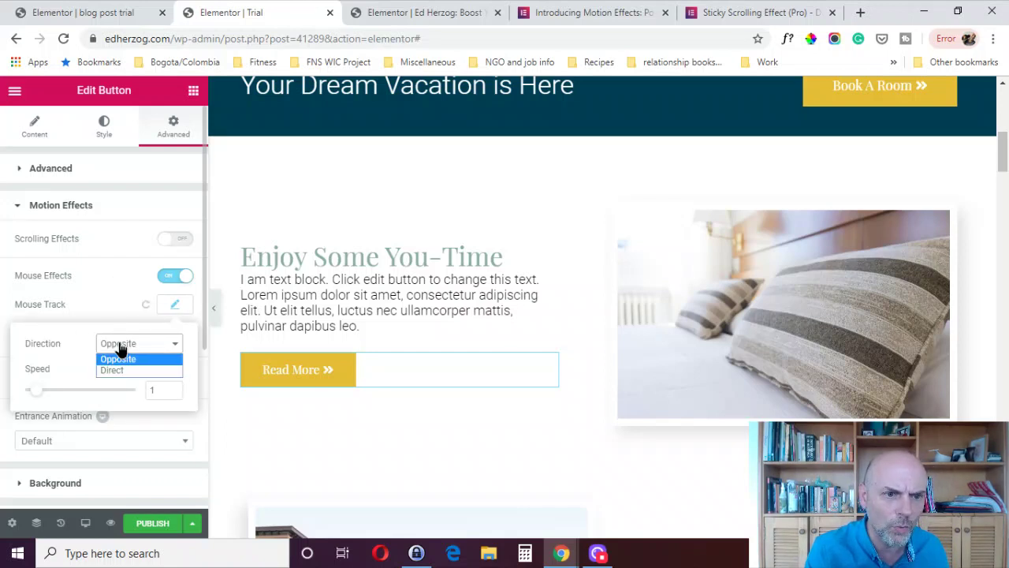
left_click(107, 292)
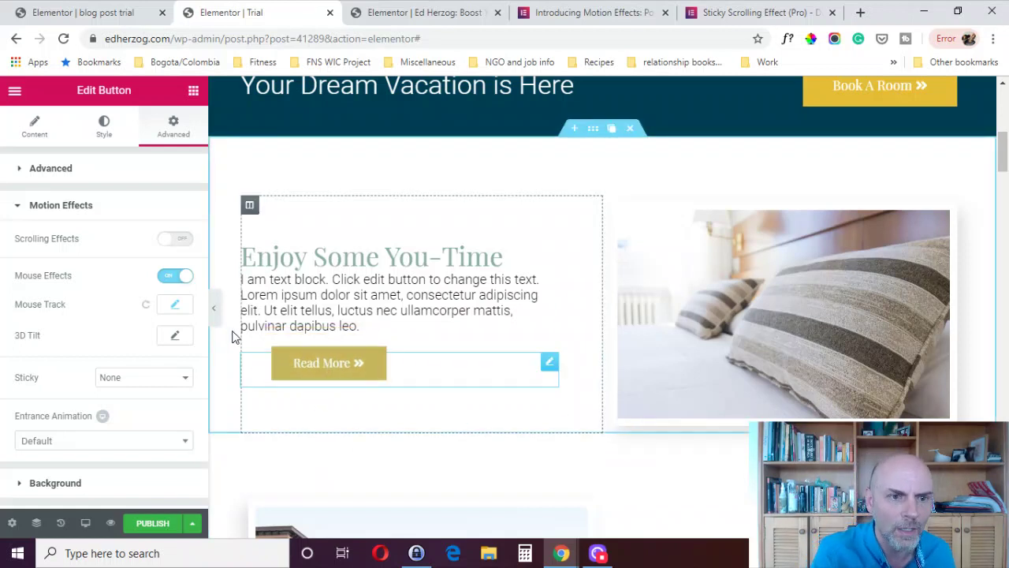
- Try the Direct direction for the button's Mouse Track, set it back to Opposite and check how the button moves
left_click(166, 310)
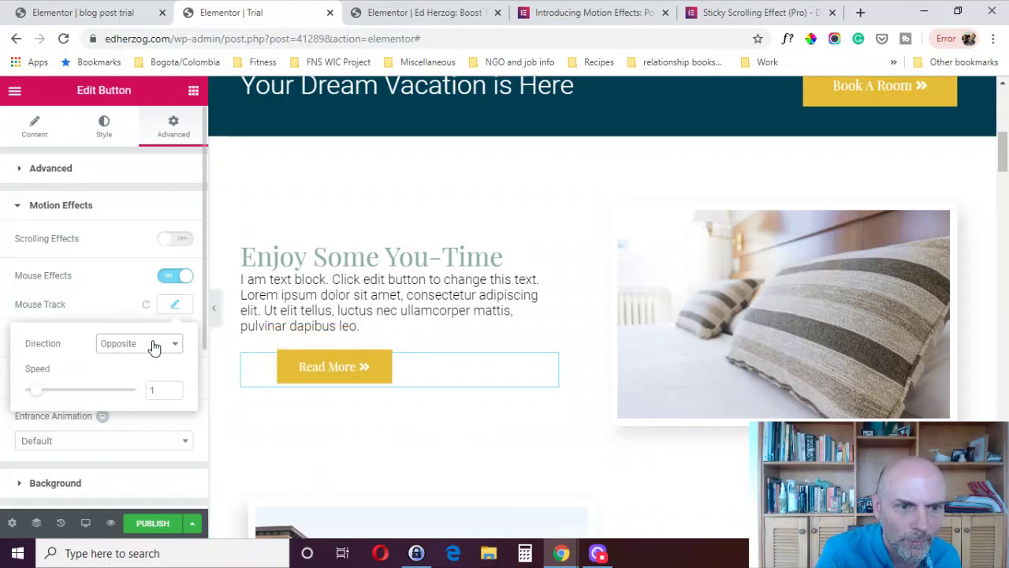
left_click(137, 371)
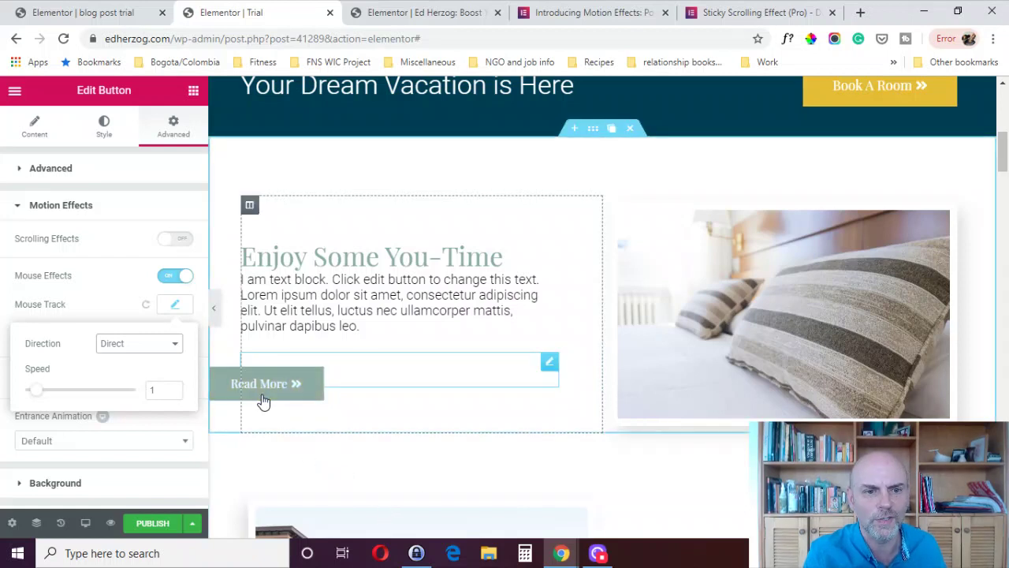
left_click(144, 346)
left_click(118, 359)
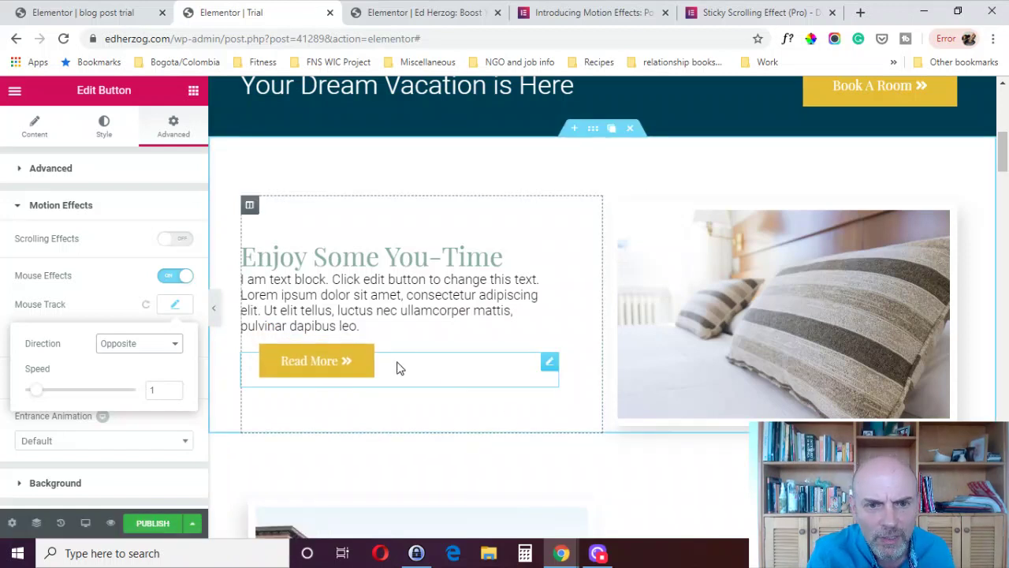
left_click(124, 316)
left_click(176, 308)
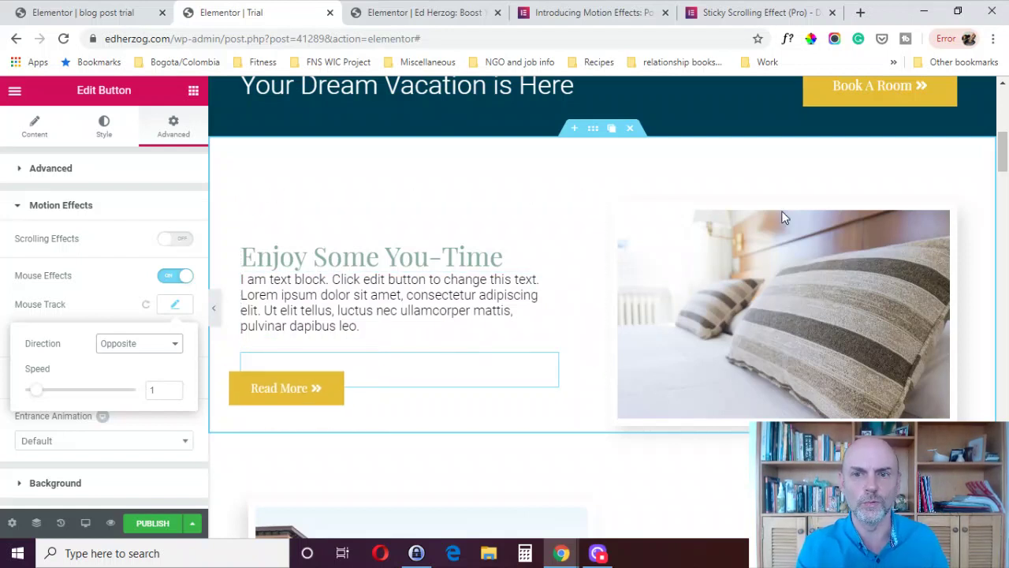
left_click_drag(998, 147, 998, 158)
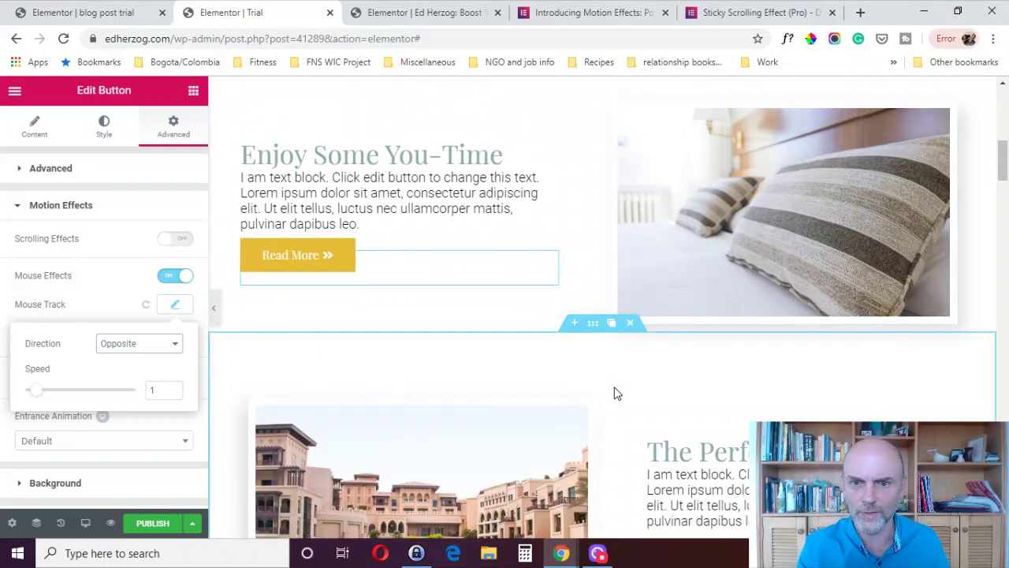
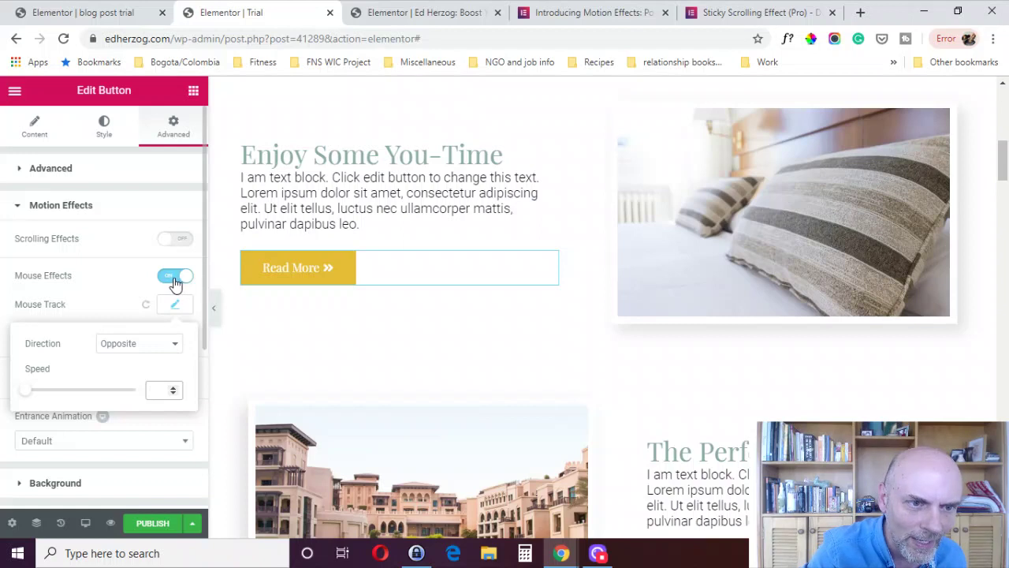
- Enable 3D Tilt on the Read More button with Direct direction and speed 4, and reset its Mouse Track effect
left_click(175, 280)
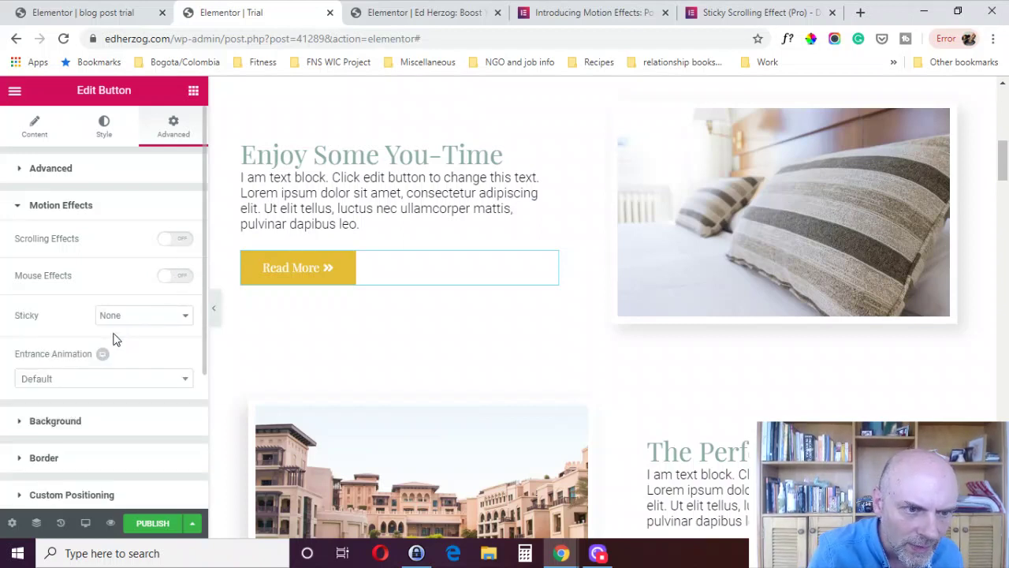
left_click(177, 278)
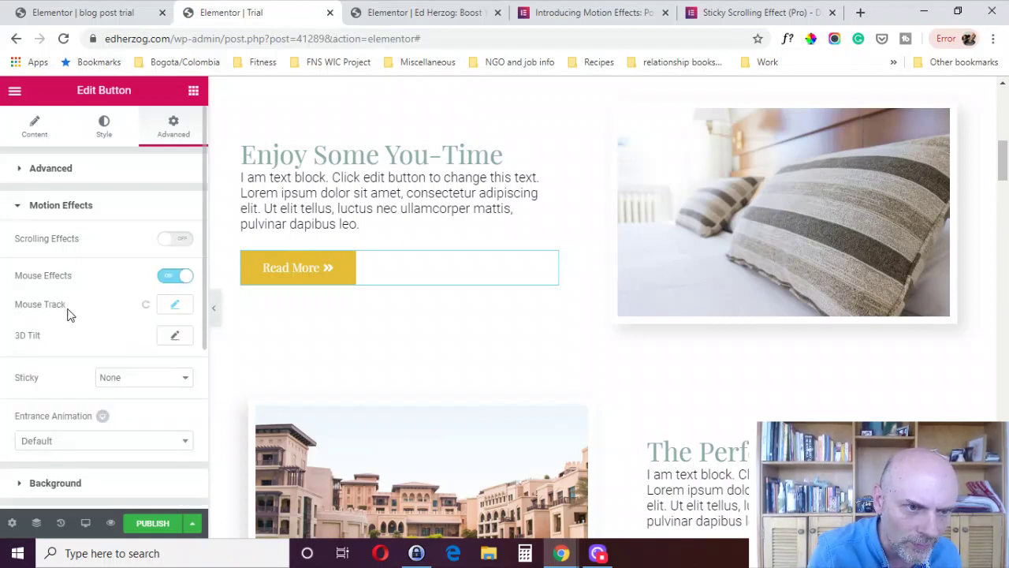
left_click(175, 337)
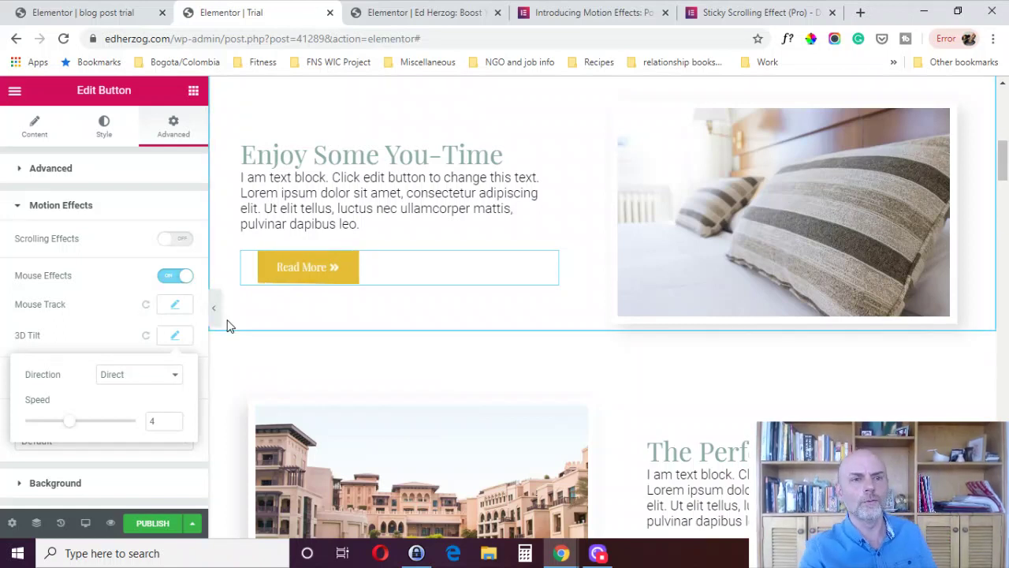
left_click(144, 306)
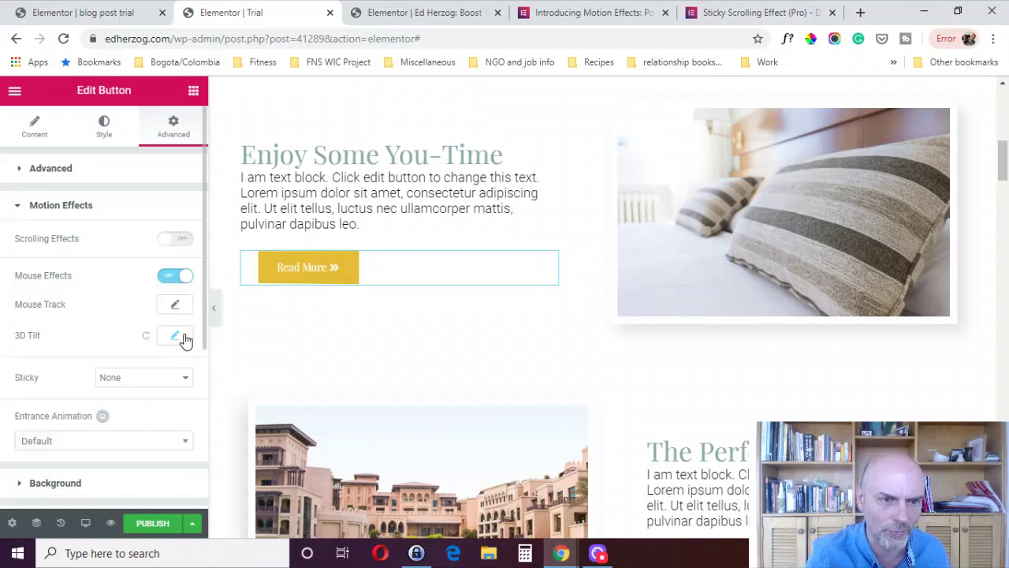
- Try the Opposite direction for the Read More button's 3D Tilt effect
left_click(180, 336)
left_click(158, 378)
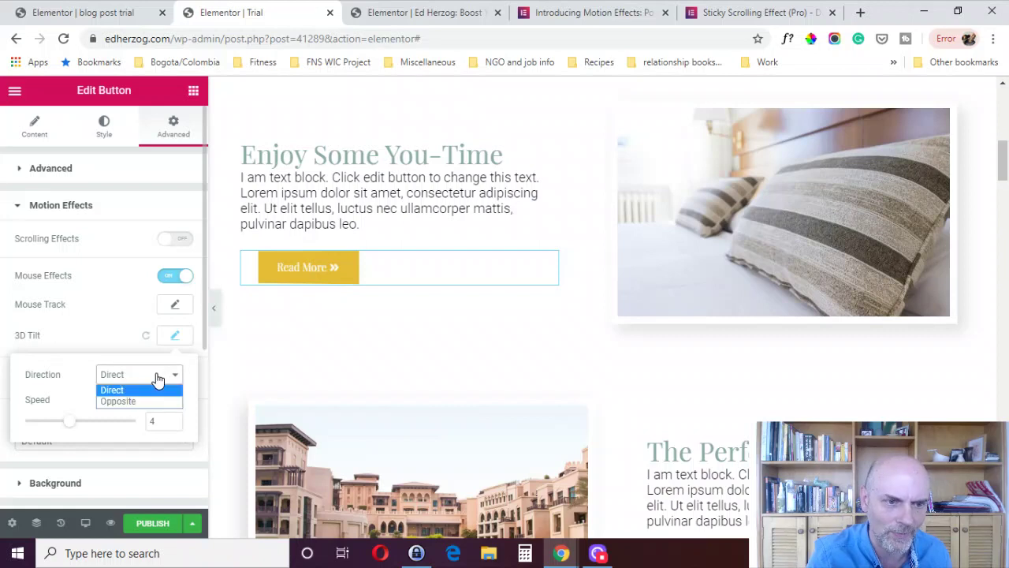
left_click(157, 379)
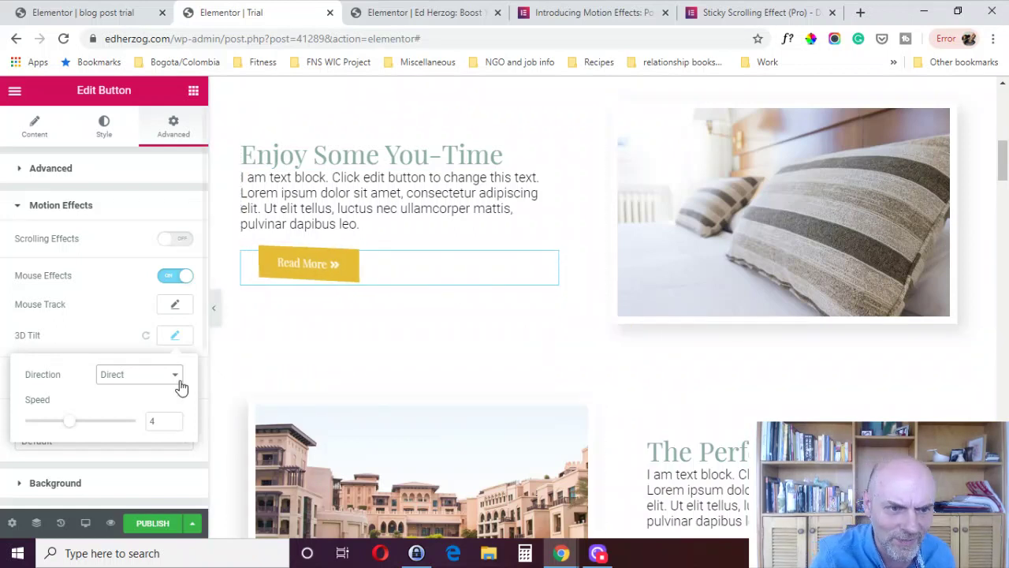
left_click(155, 380)
left_click(140, 401)
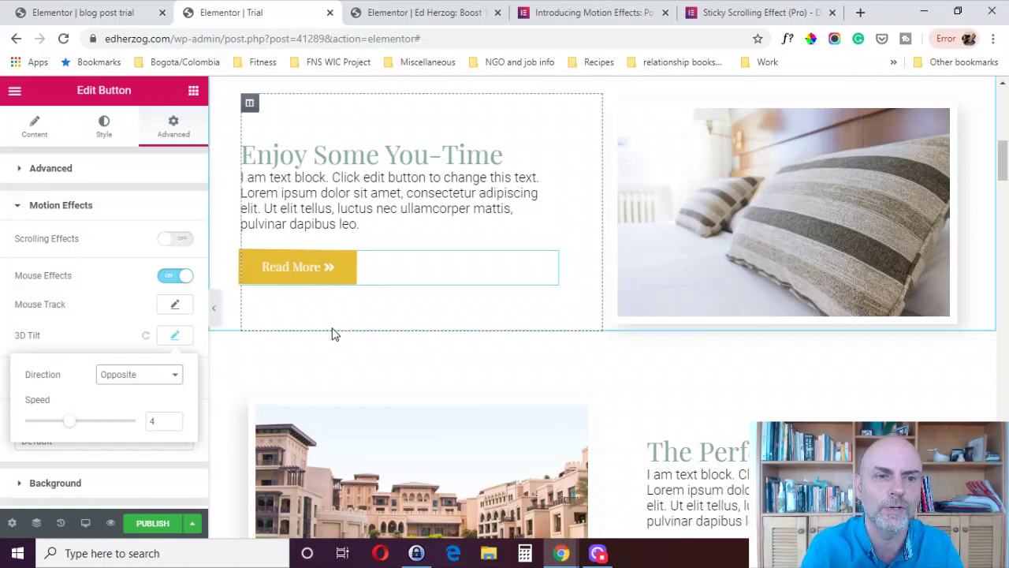
- Reset the Read More button's 3D Tilt effect and turn off its Mouse Effects
left_click(158, 382)
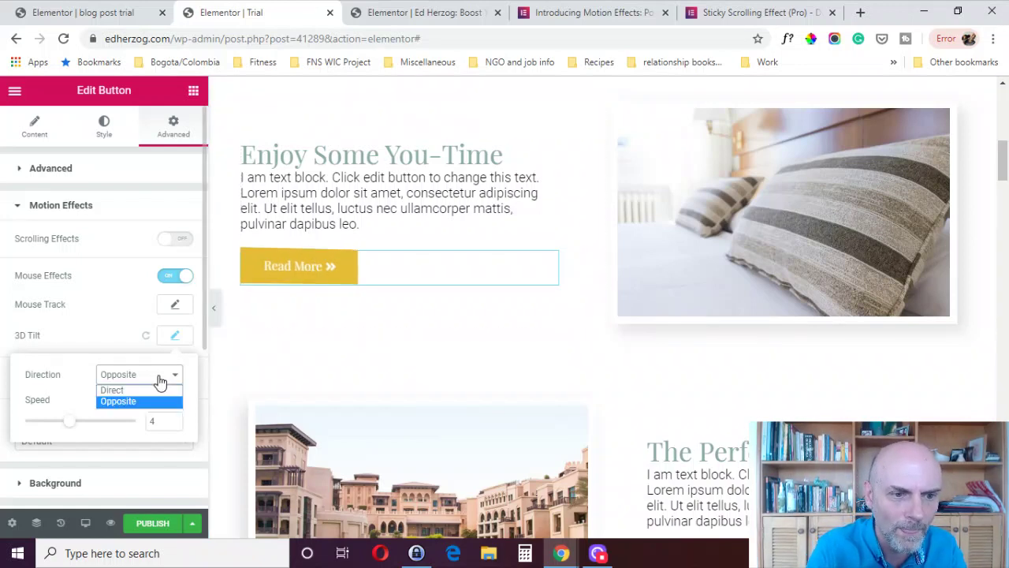
left_click(146, 337)
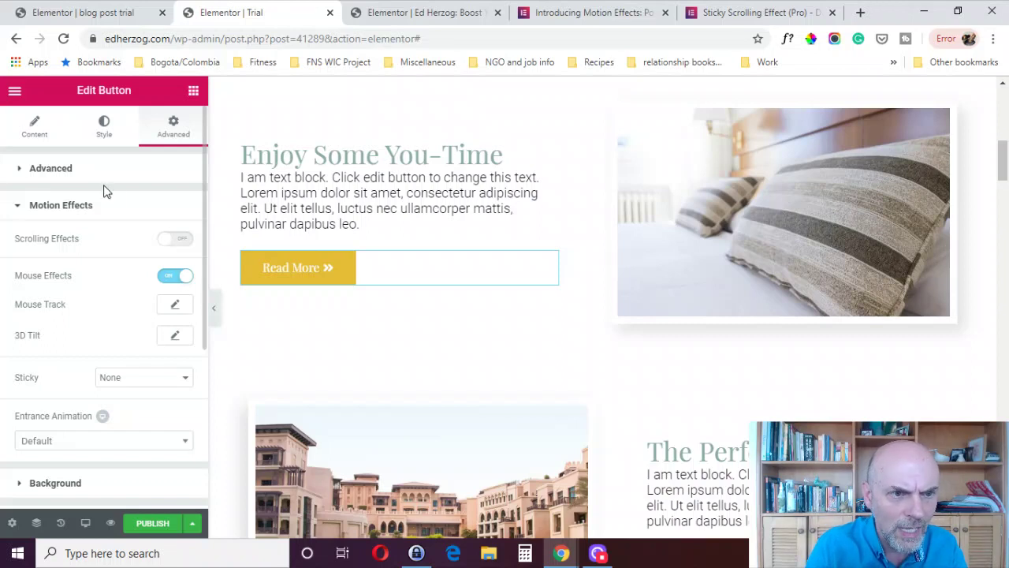
left_click(170, 276)
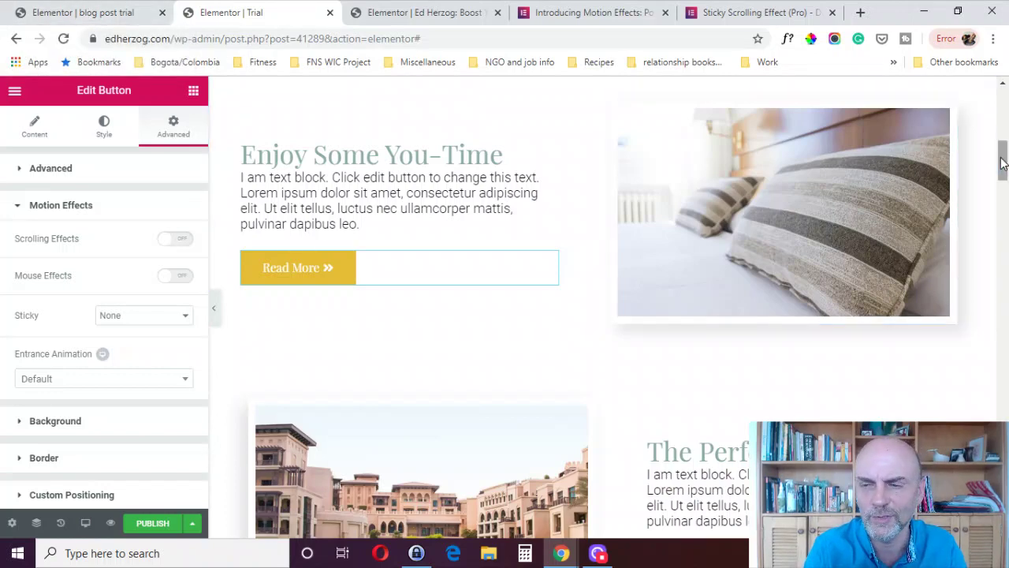
- Turn on Scrolling Effects for the background image of the hero section with the family on the beach
left_click_drag(1000, 162, 1004, 114)
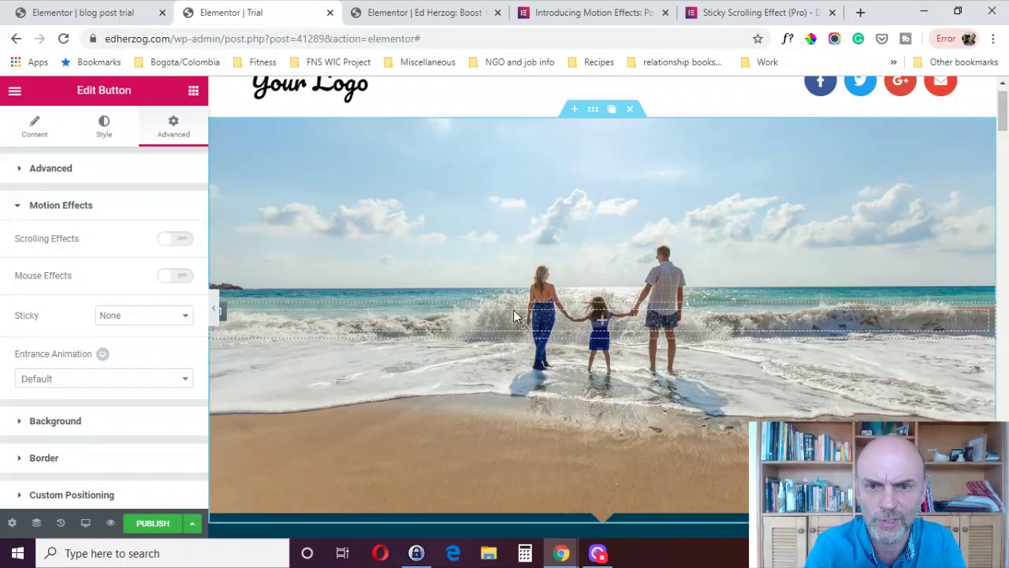
left_click(186, 244)
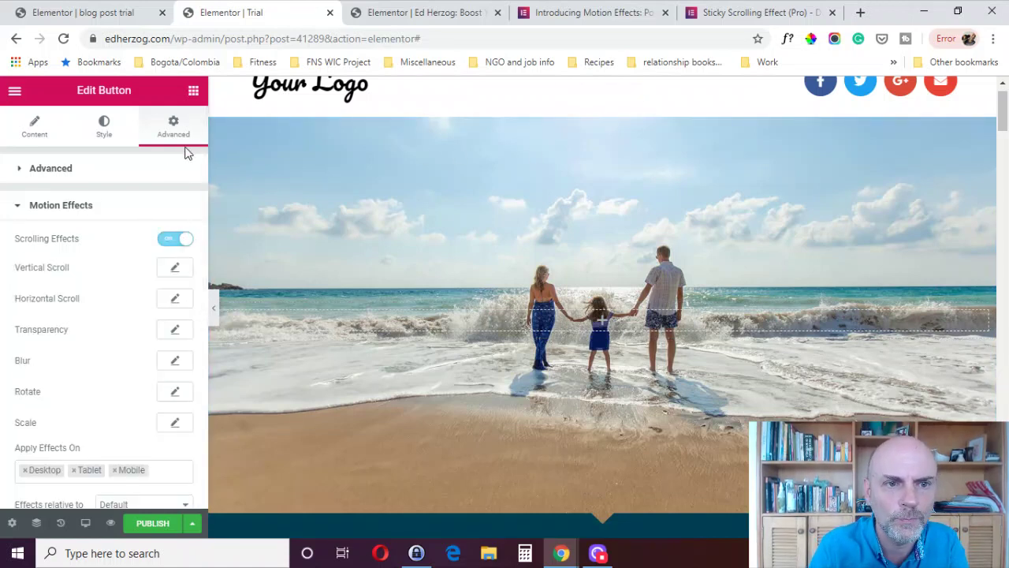
left_click(175, 246)
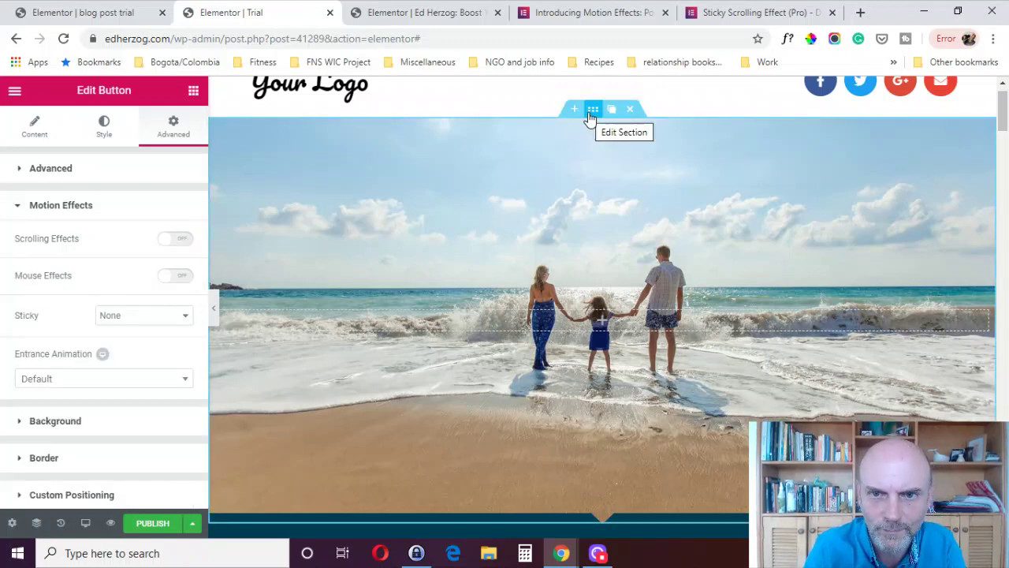
left_click(591, 116)
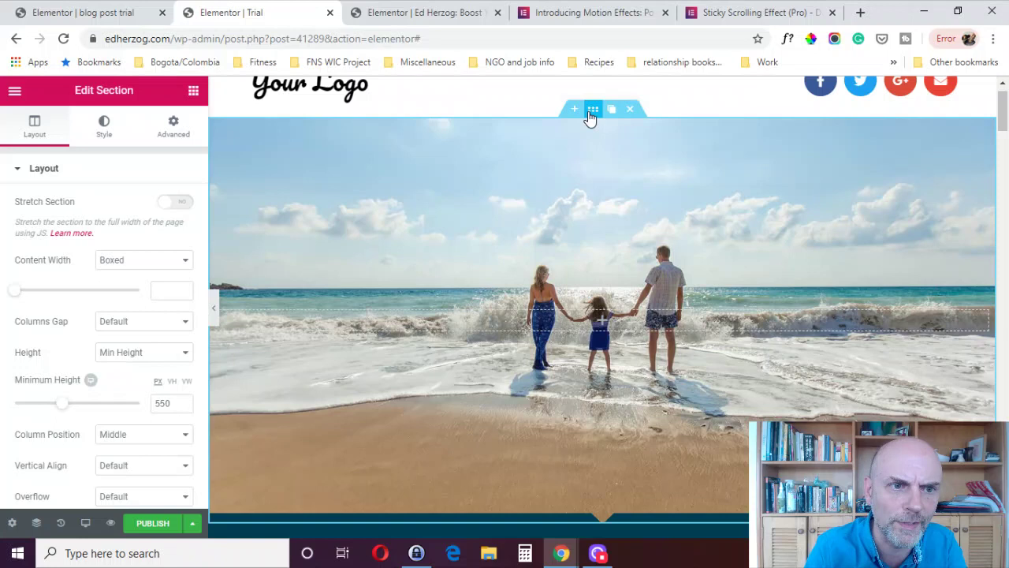
left_click(102, 130)
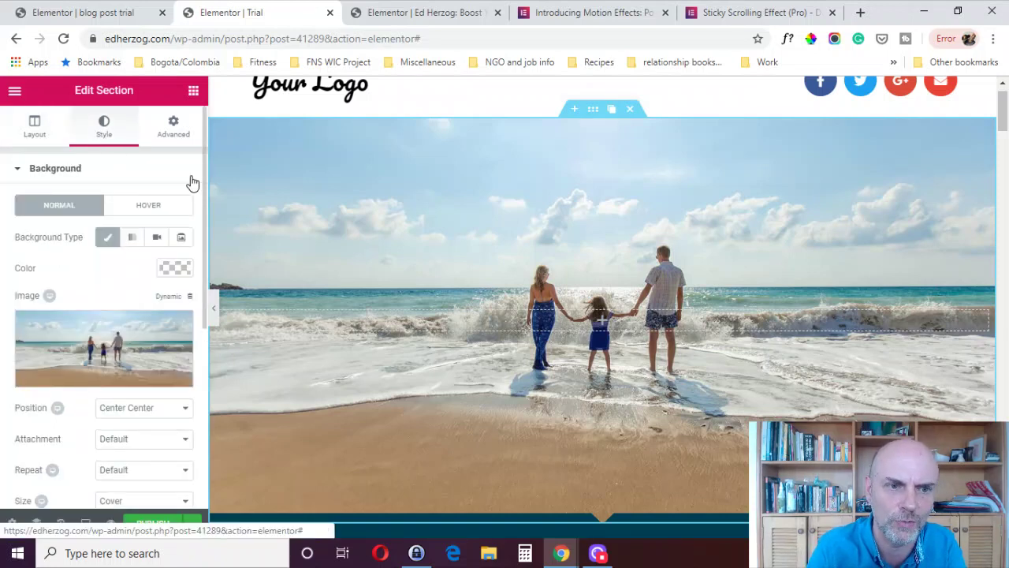
left_click_drag(199, 175, 193, 272)
left_click_drag(201, 238, 195, 296)
left_click(182, 285)
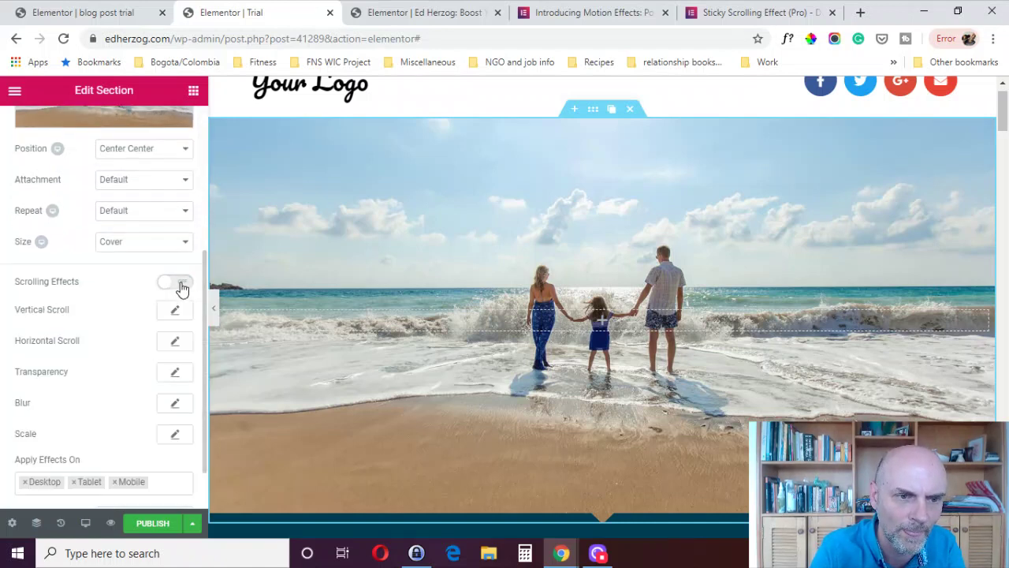
left_click_drag(204, 264, 204, 289)
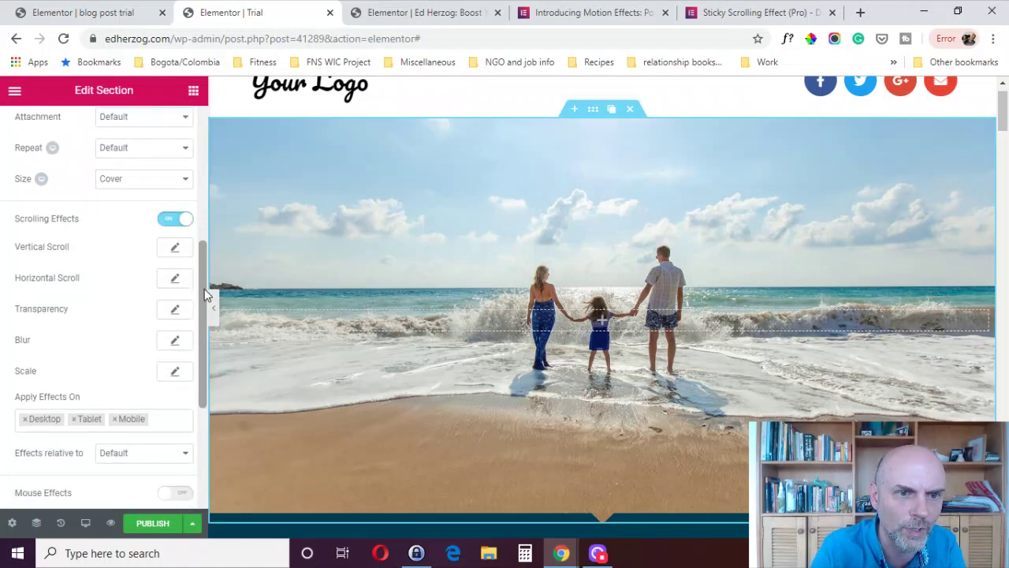
- Try the Vertical Scroll effect with Up direction and speed 4 on the beach background, and reset it
left_click(171, 249)
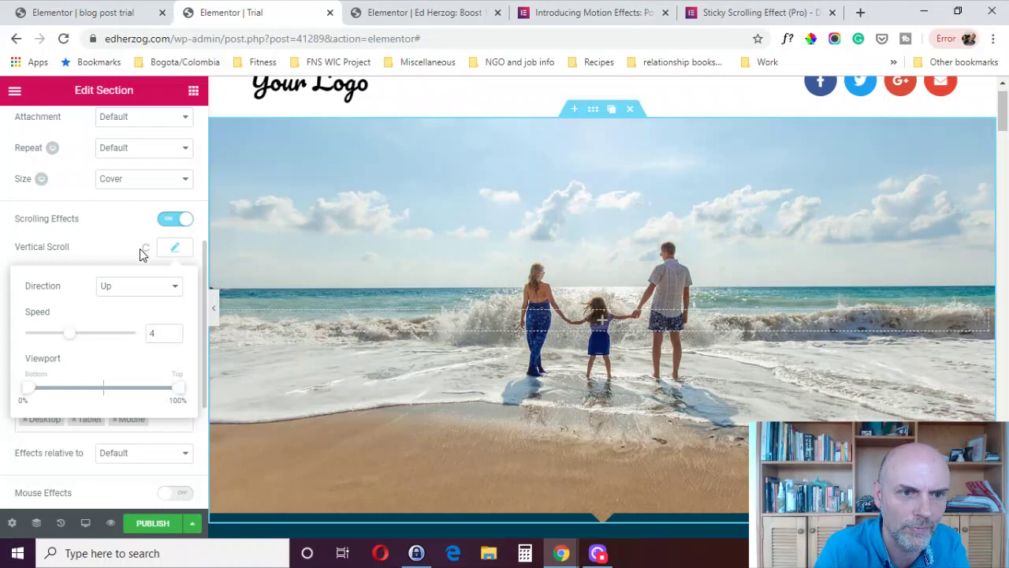
left_click(141, 248)
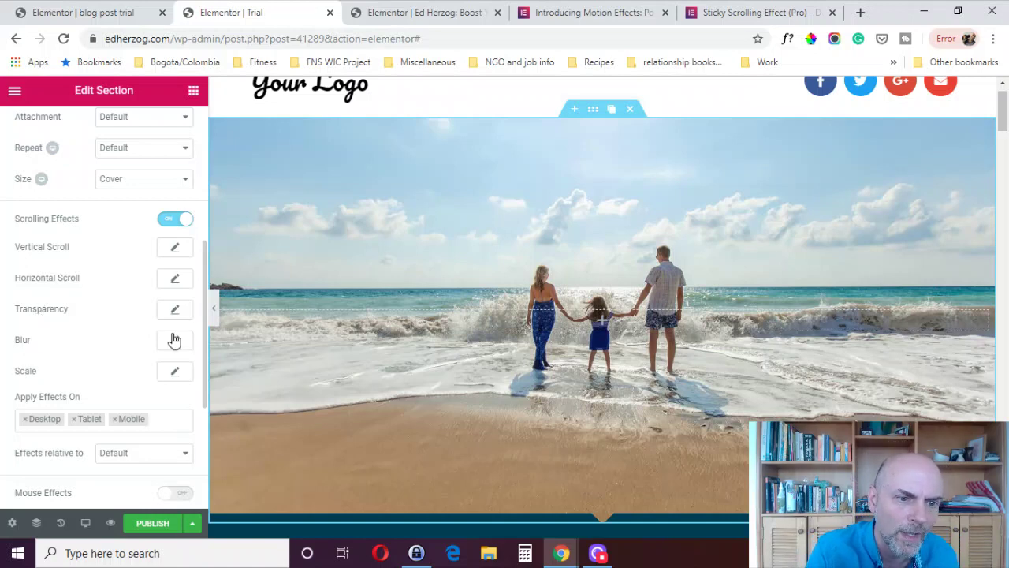
left_click_drag(203, 317, 203, 373)
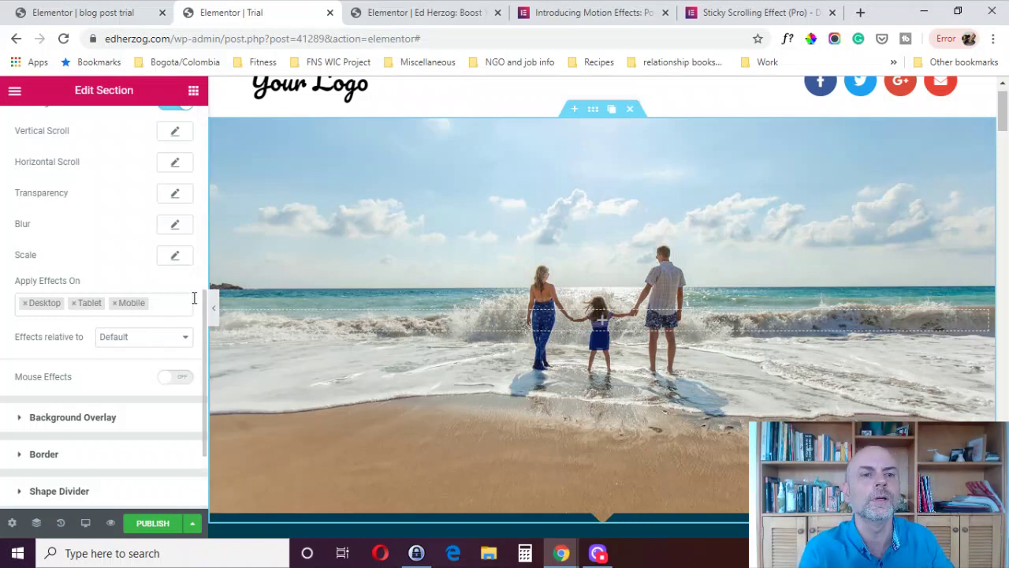
left_click_drag(204, 299, 205, 268)
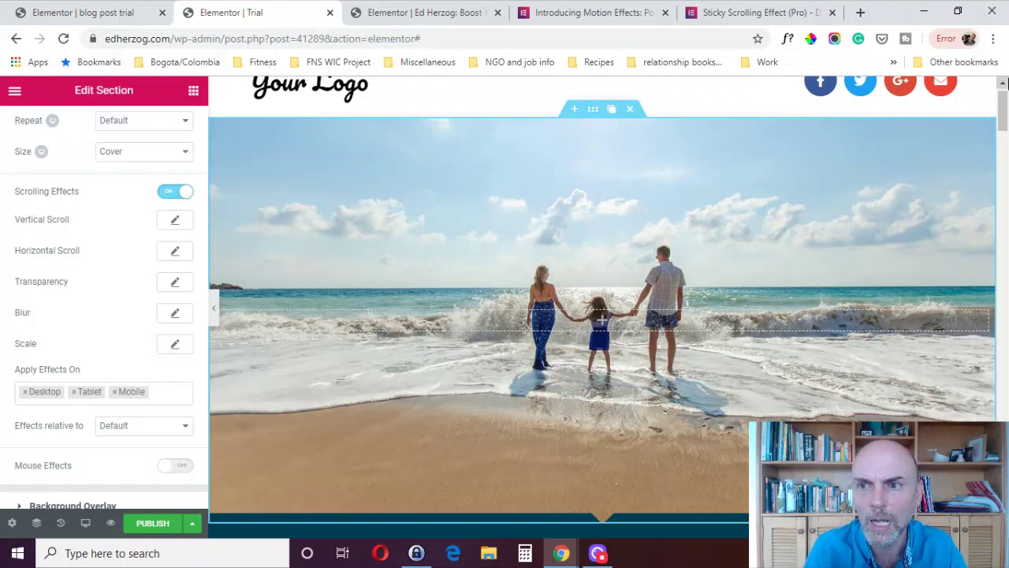
- Turn on Scrolling Effects for the background of the Luxury Travel section below "Savour Your Next Holiday"
mouse_move(1004, 91)
left_mouse_down()
mouse_move(1005, 108)
mouse_move(1005, 87)
mouse_move(1005, 99)
left_mouse_up()
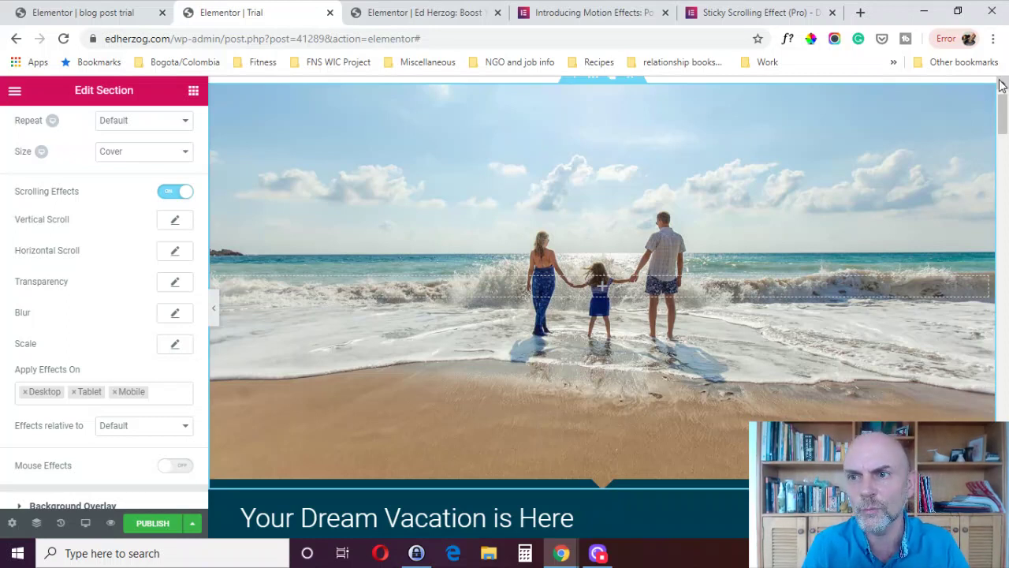
left_click(1002, 83)
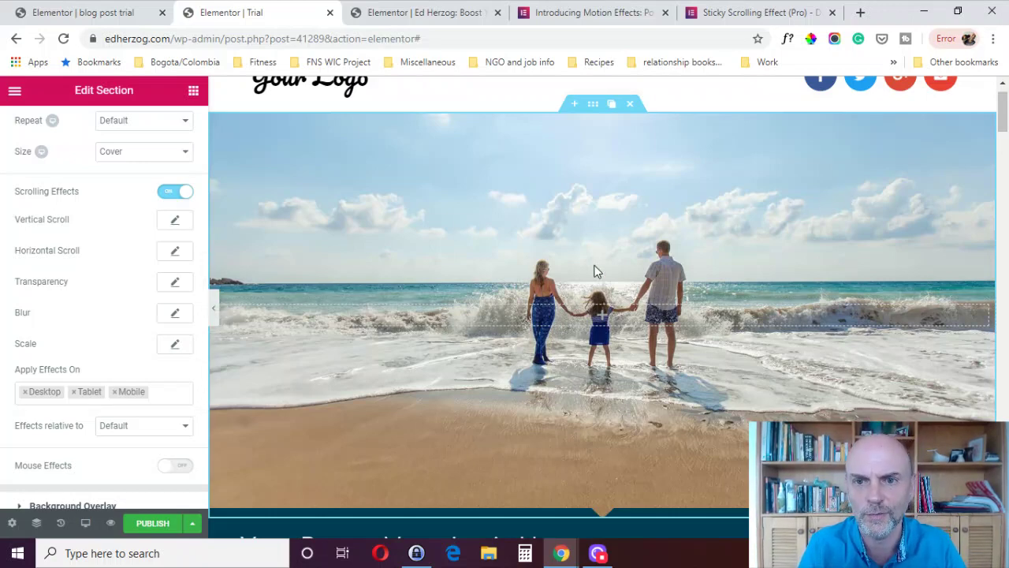
left_click_drag(999, 129, 1002, 163)
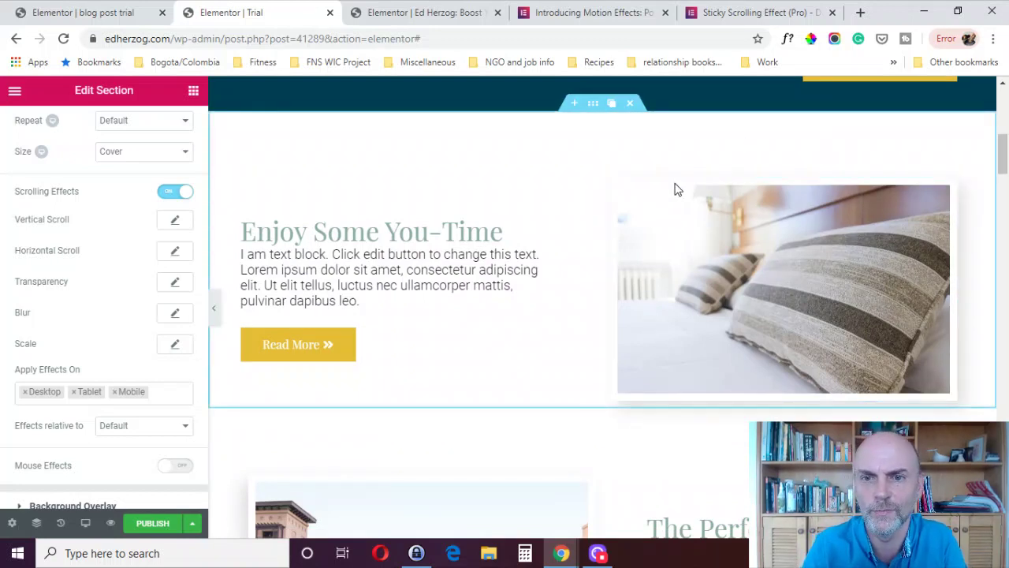
left_click_drag(1002, 158, 1003, 266)
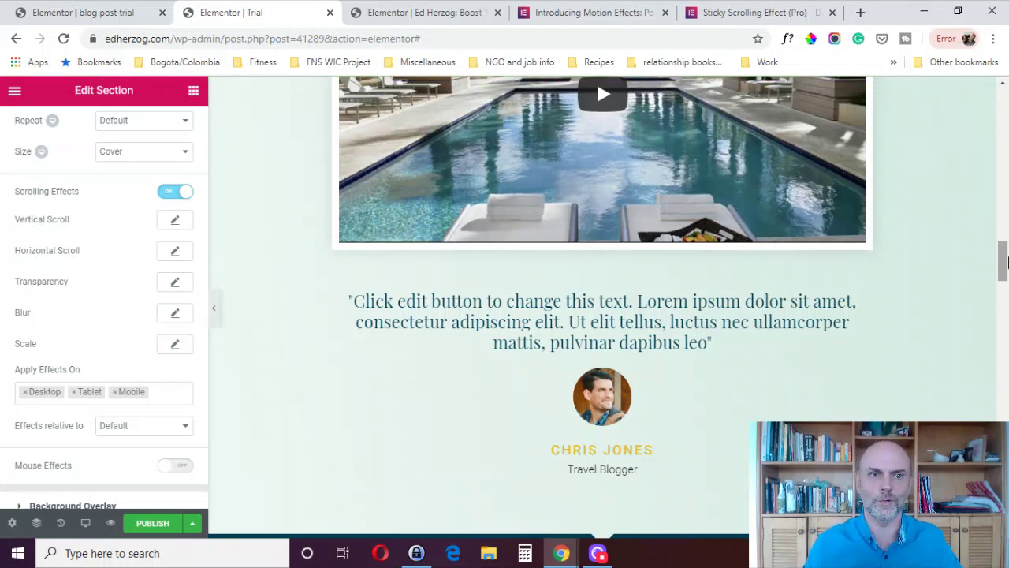
left_click_drag(1002, 262, 994, 310)
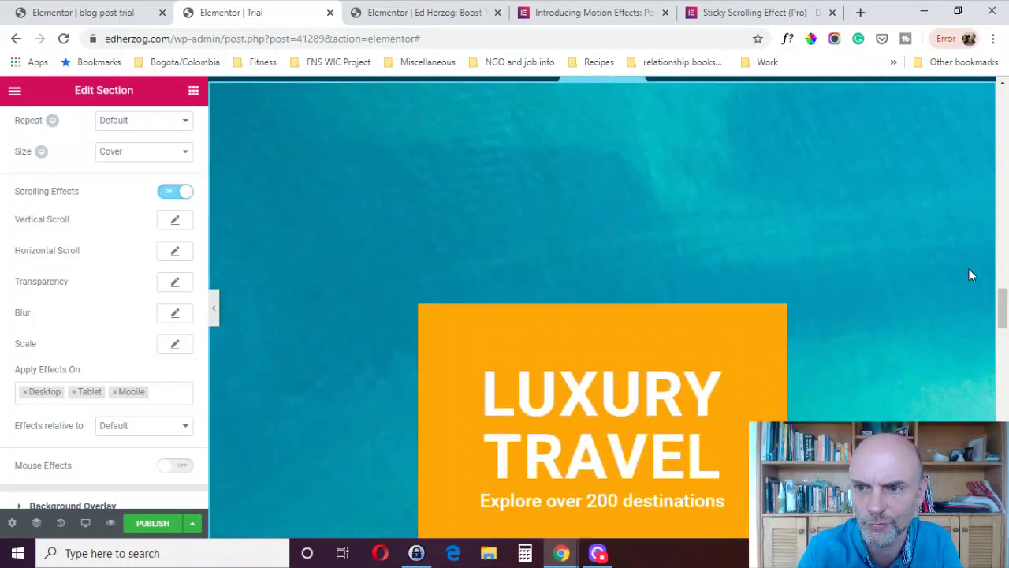
left_click_drag(1002, 307, 1003, 298)
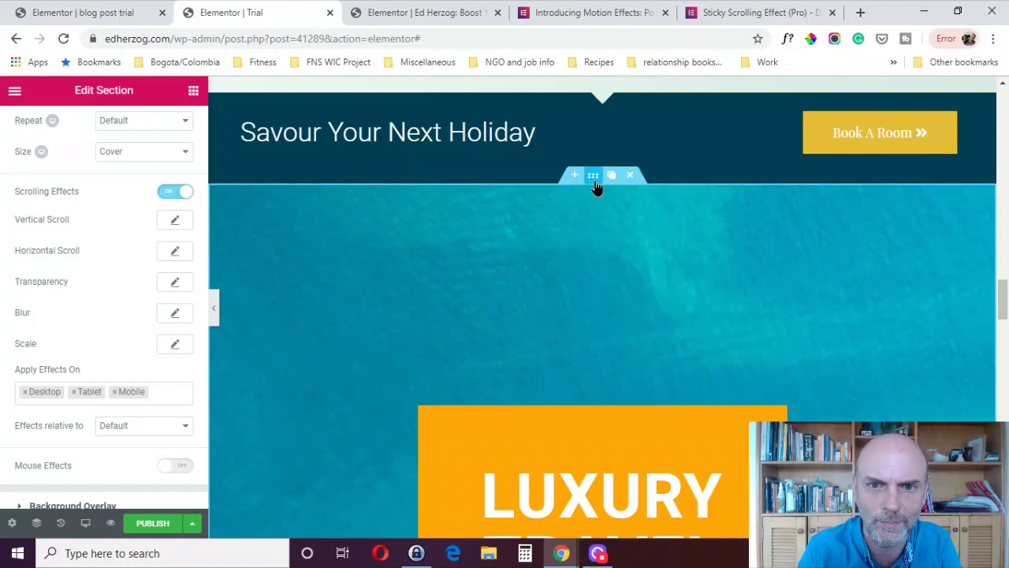
left_click(596, 182)
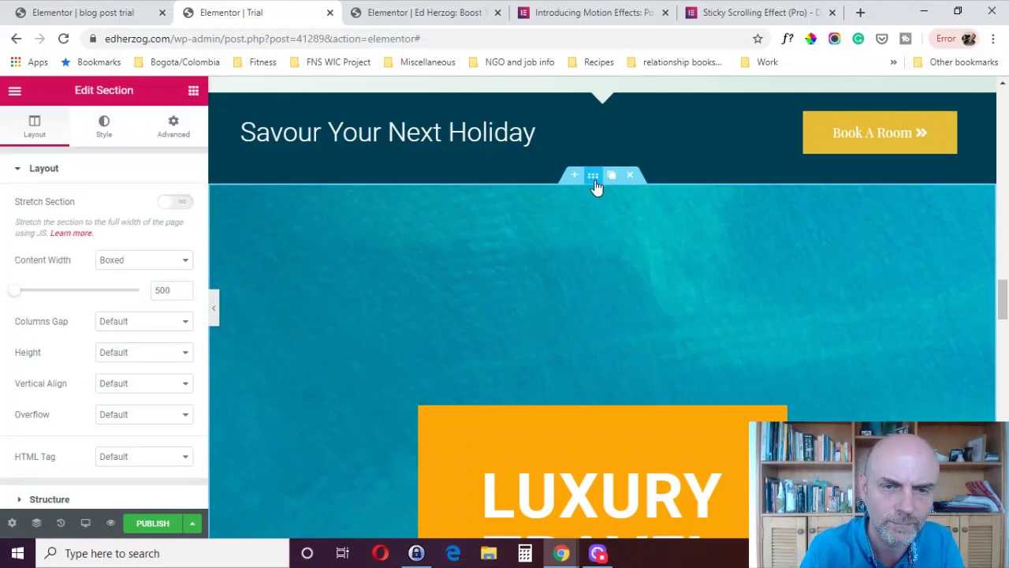
left_click(105, 127)
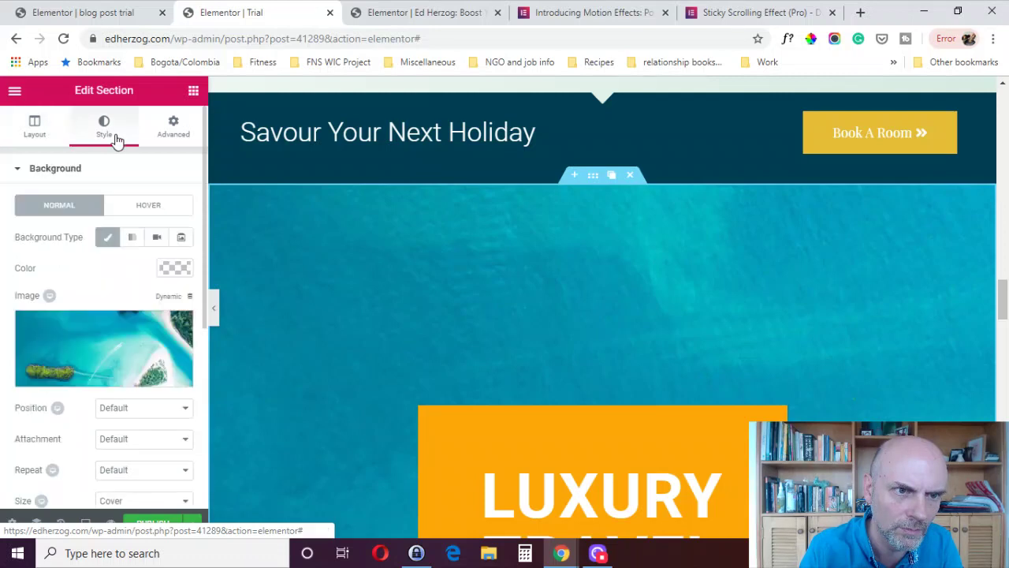
left_click_drag(203, 243, 196, 401)
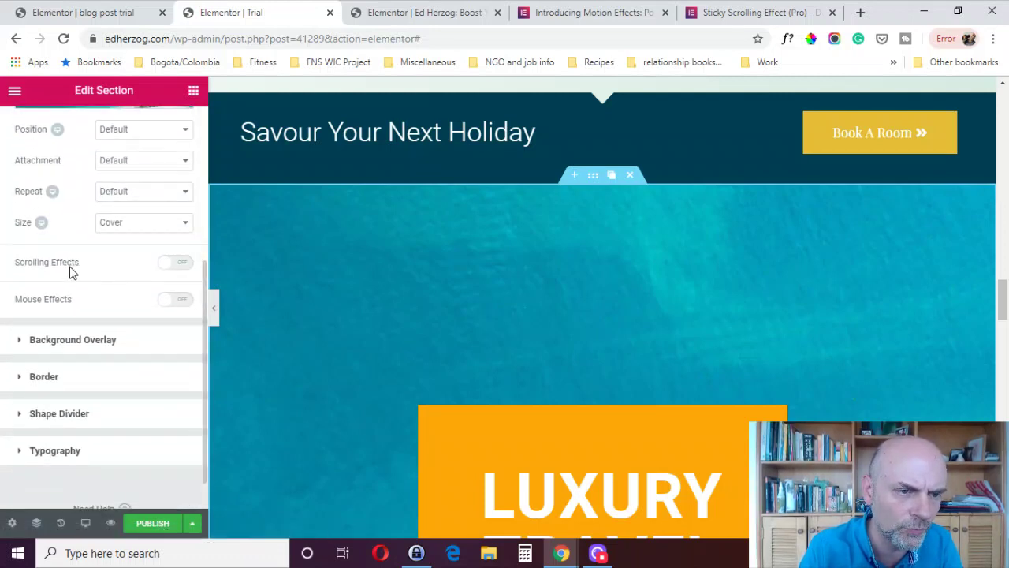
left_click(172, 265)
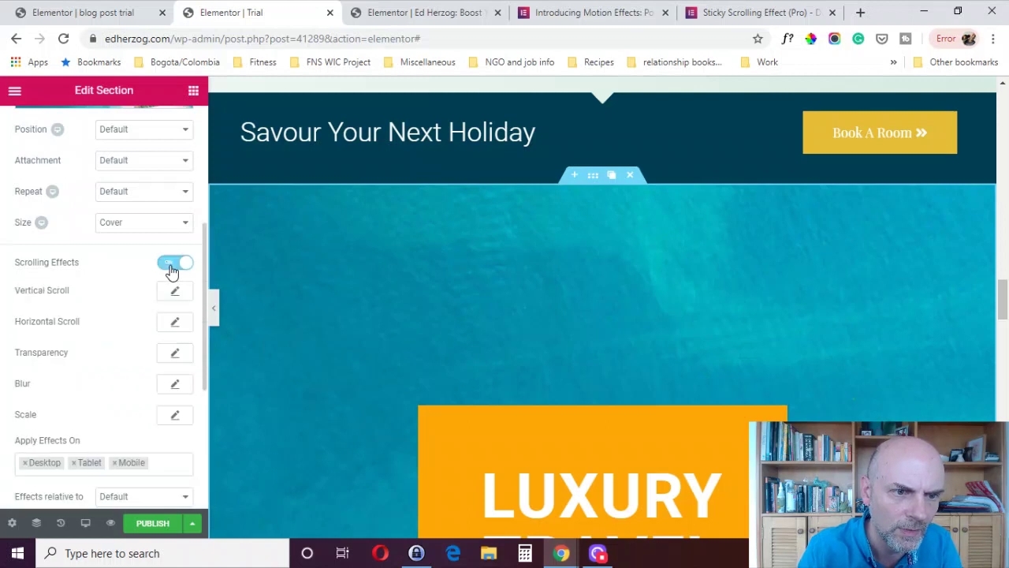
- Enable Vertical Scroll on the Luxury Travel background with Up direction and speed 2.9
left_click(175, 291)
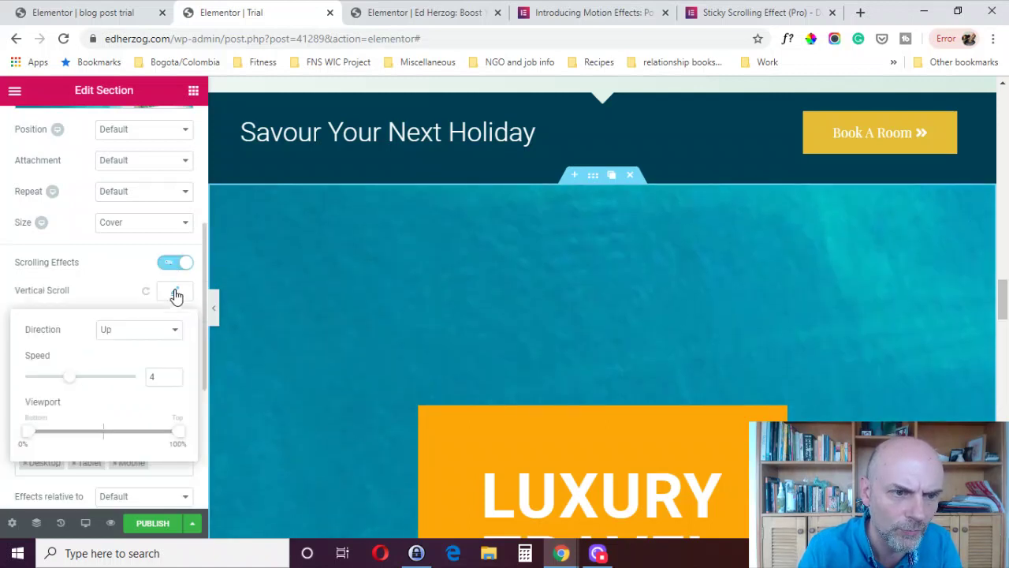
left_click(121, 338)
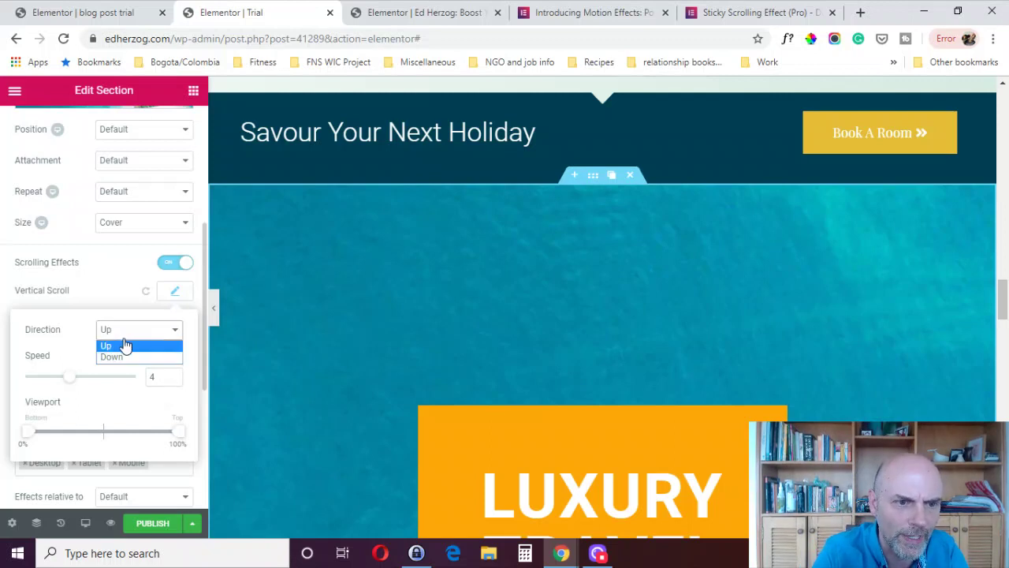
left_click(78, 332)
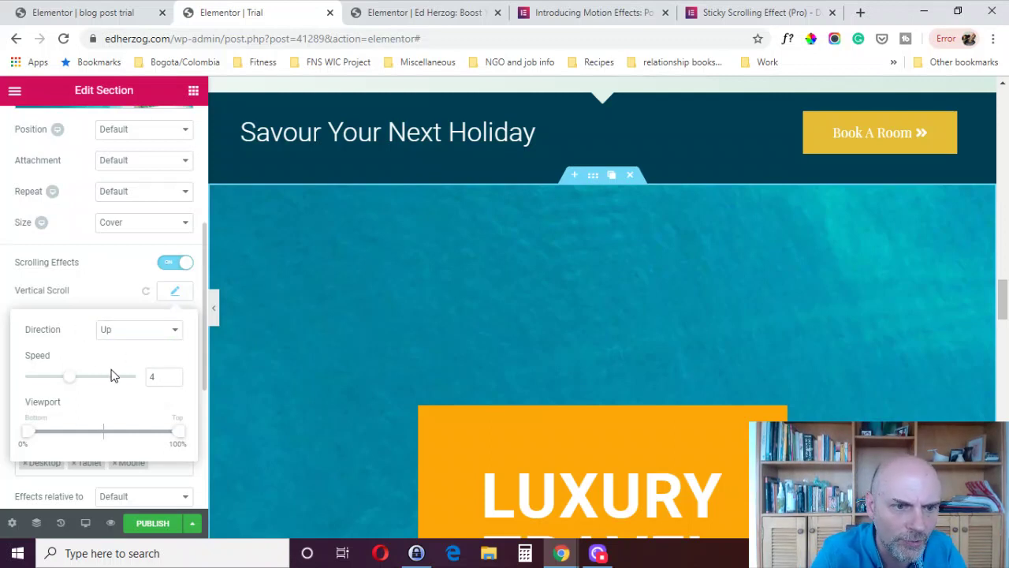
mouse_move(73, 385)
left_mouse_down()
mouse_move(141, 387)
mouse_move(72, 394)
mouse_move(57, 386)
mouse_move(113, 383)
mouse_move(56, 384)
left_mouse_up()
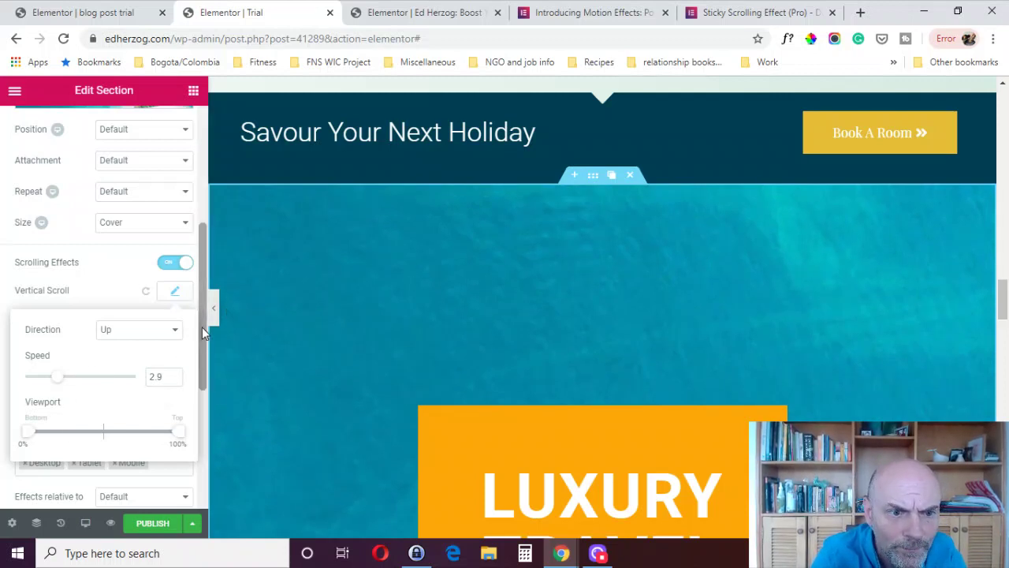
- Try narrowing the Vertical Scroll viewport range with the bottom limit at 23%, and restore it to 0%–100%
left_click_drag(202, 327, 200, 351)
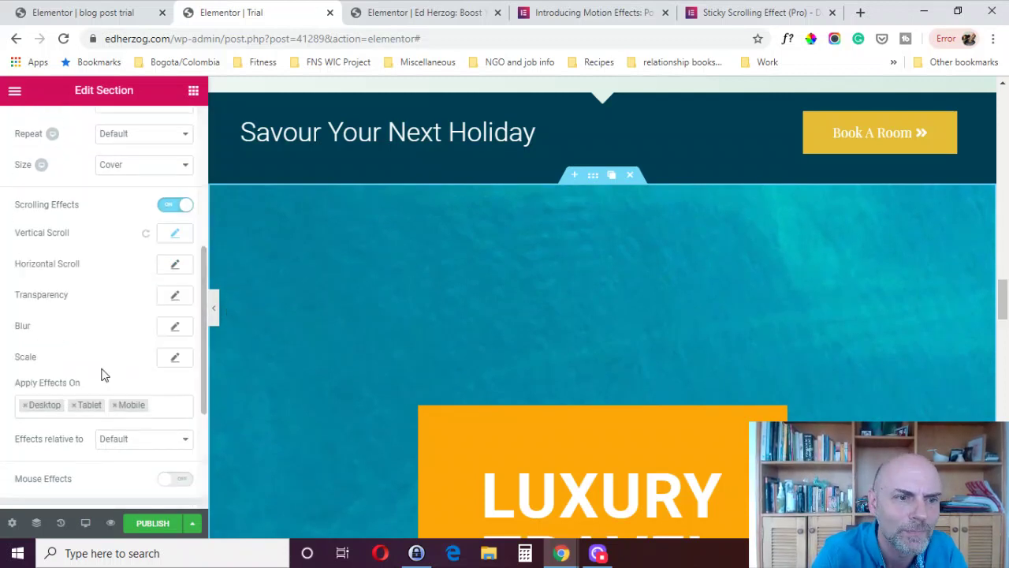
left_click(173, 235)
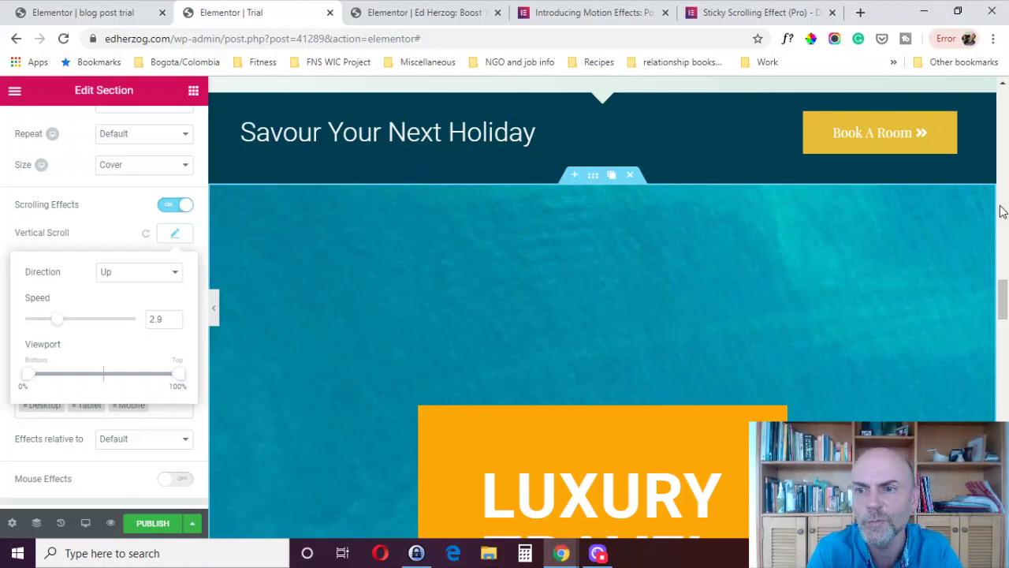
left_click_drag(1002, 294, 1002, 306)
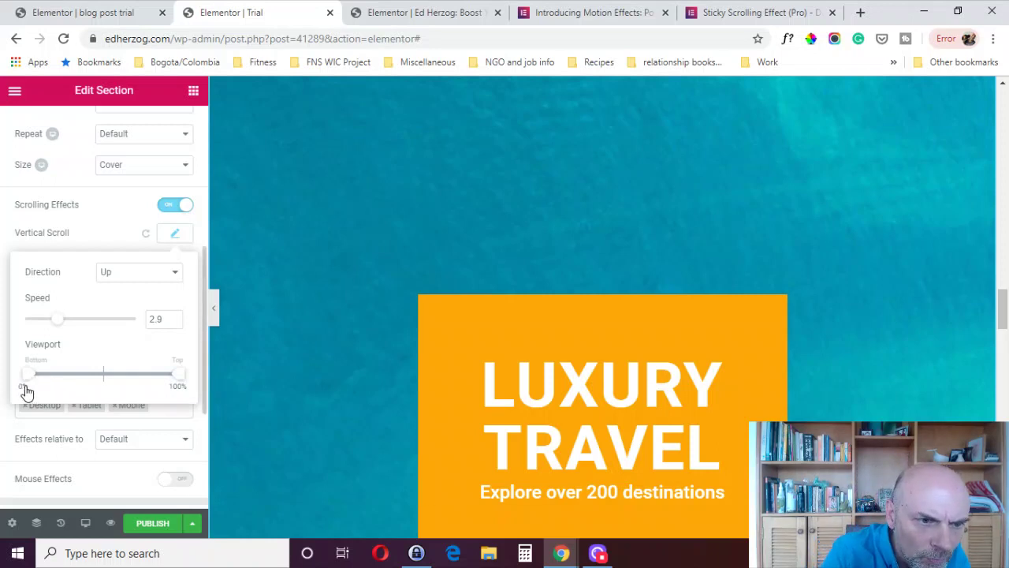
left_click_drag(28, 384, 63, 383)
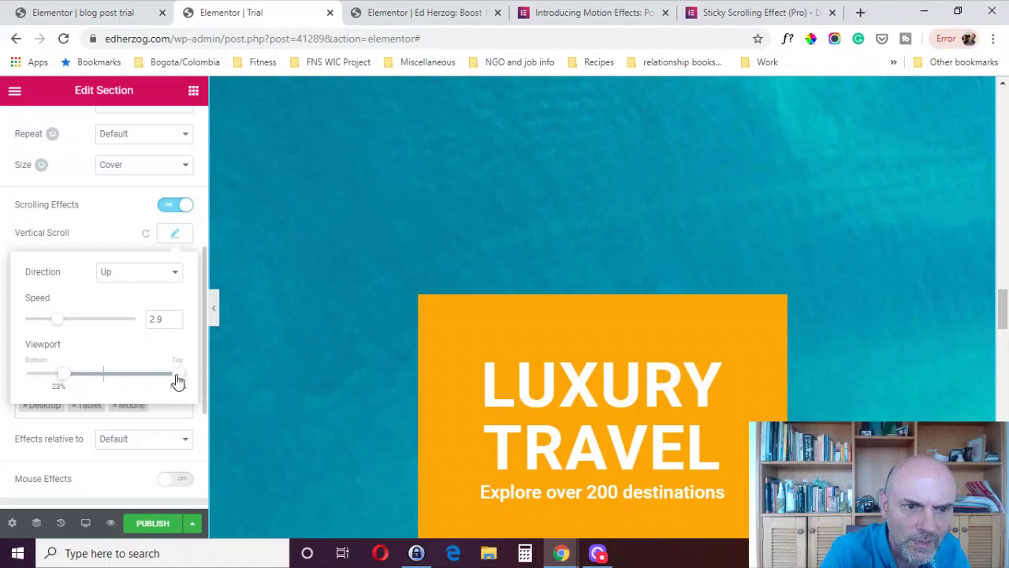
left_click_drag(178, 380, 136, 381)
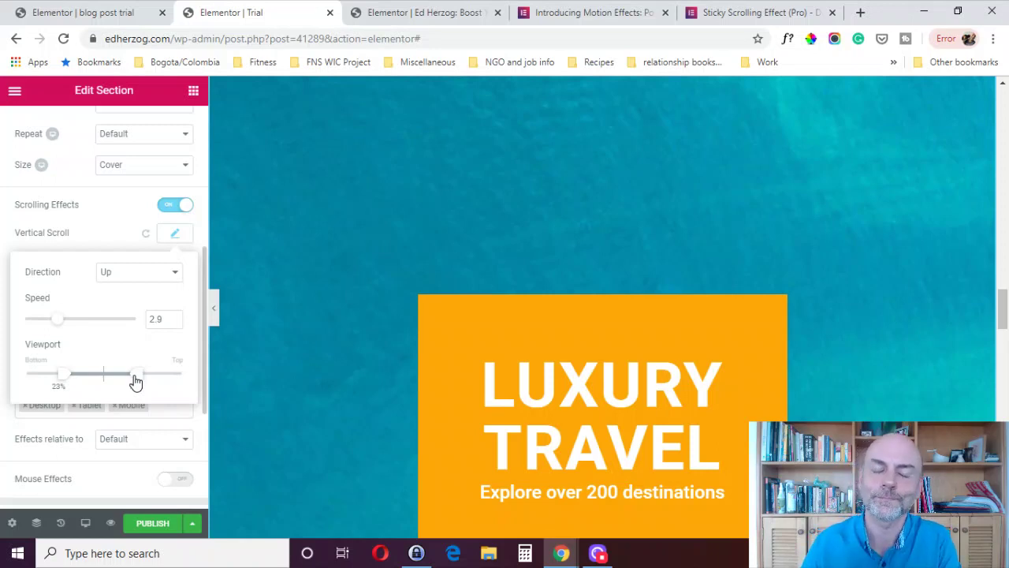
left_click_drag(136, 381, 181, 382)
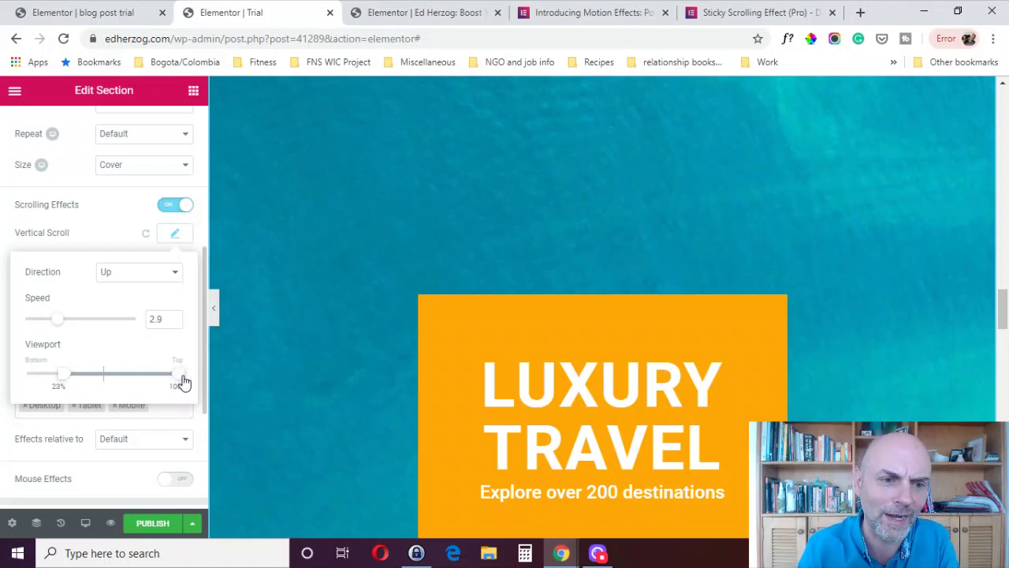
left_click_drag(64, 378, 27, 381)
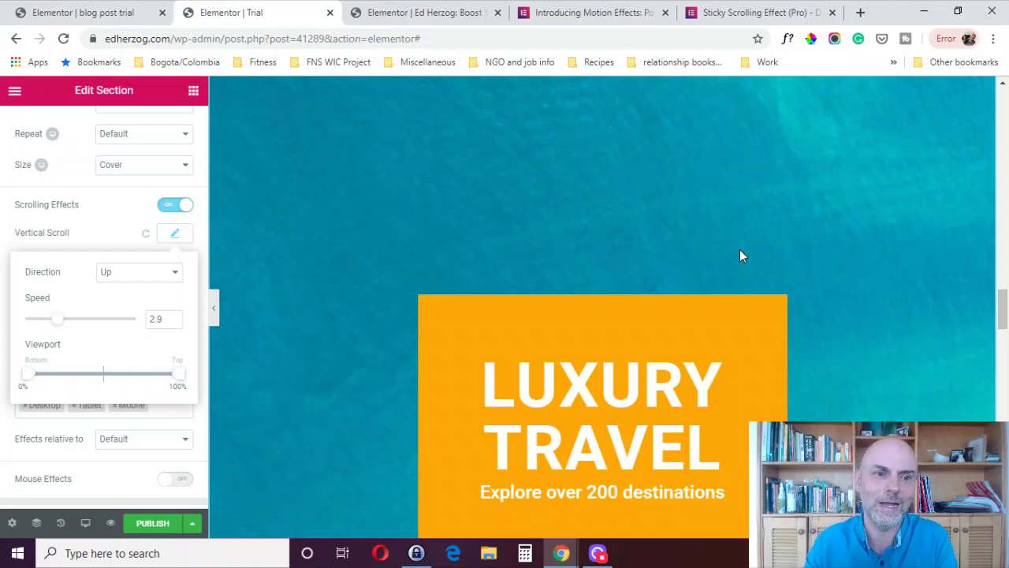
- Set the Luxury Travel background's Vertical Scroll to Down at speed 6.4 and preview it on the page
left_click(117, 279)
left_click(129, 300)
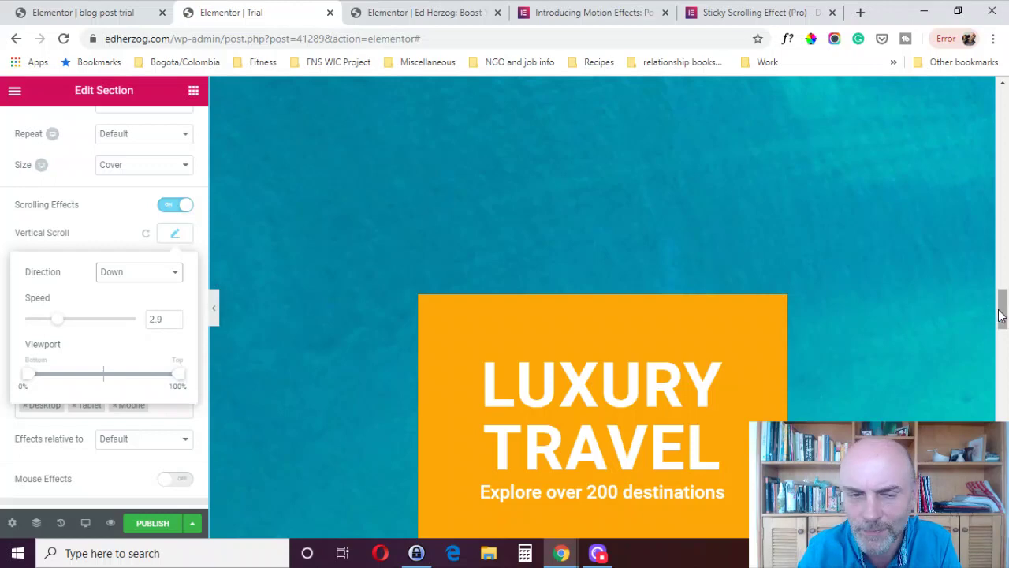
left_click_drag(1002, 316, 1001, 270)
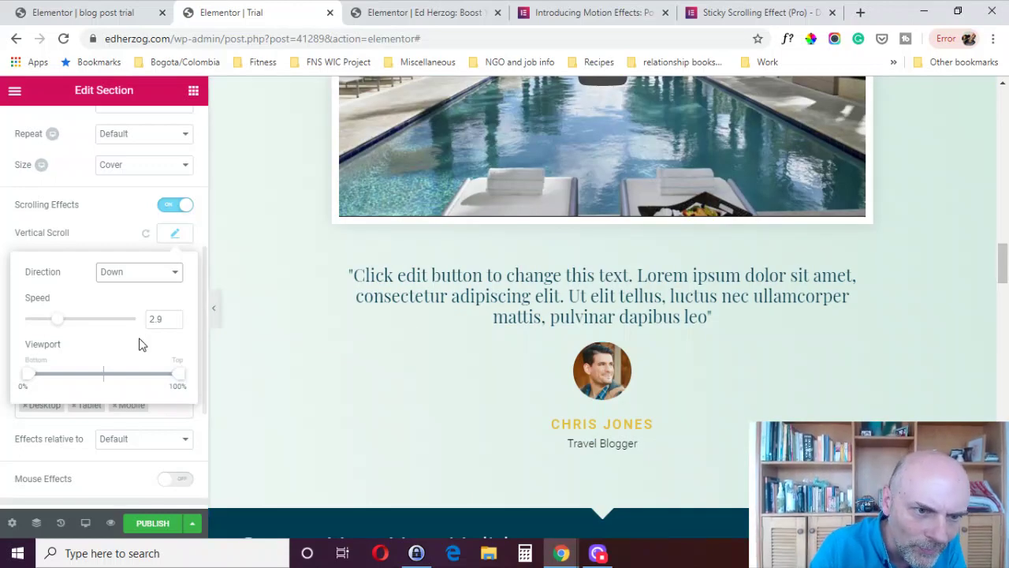
left_click_drag(59, 325, 96, 322)
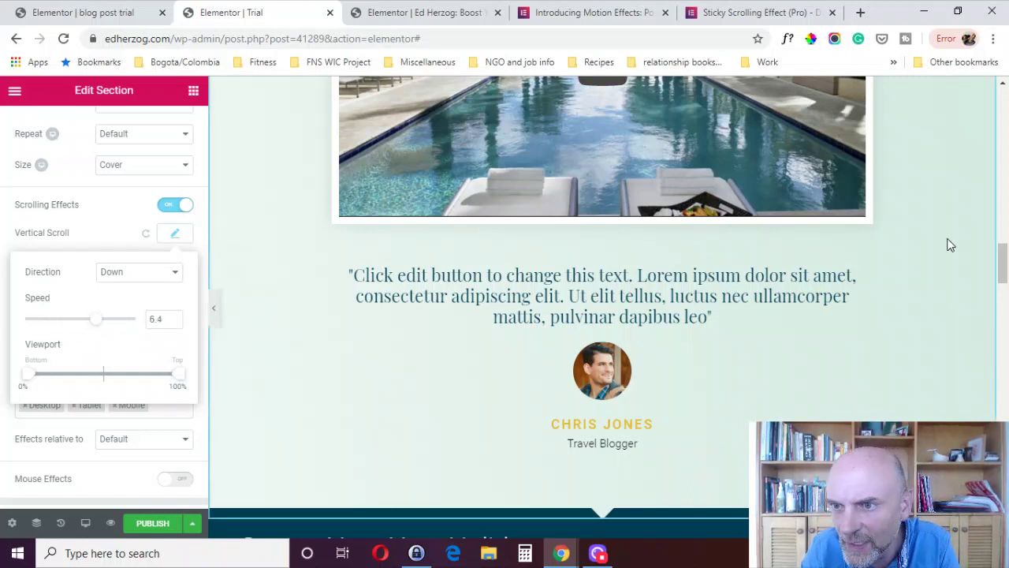
left_click_drag(1006, 268, 994, 361)
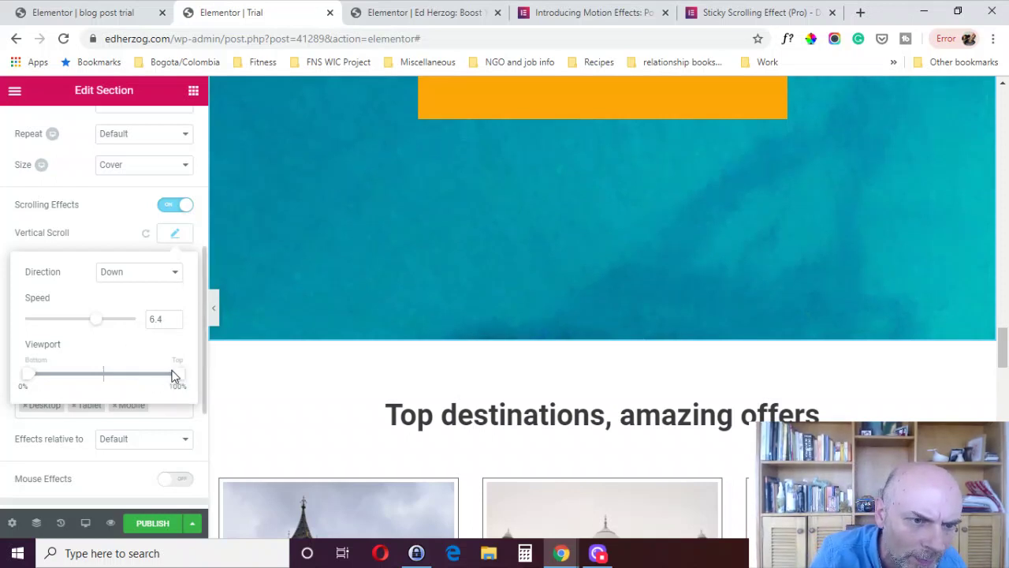
- Limit the Vertical Scroll viewport range to 26%–74% and preview the Luxury Travel section
left_click(143, 381)
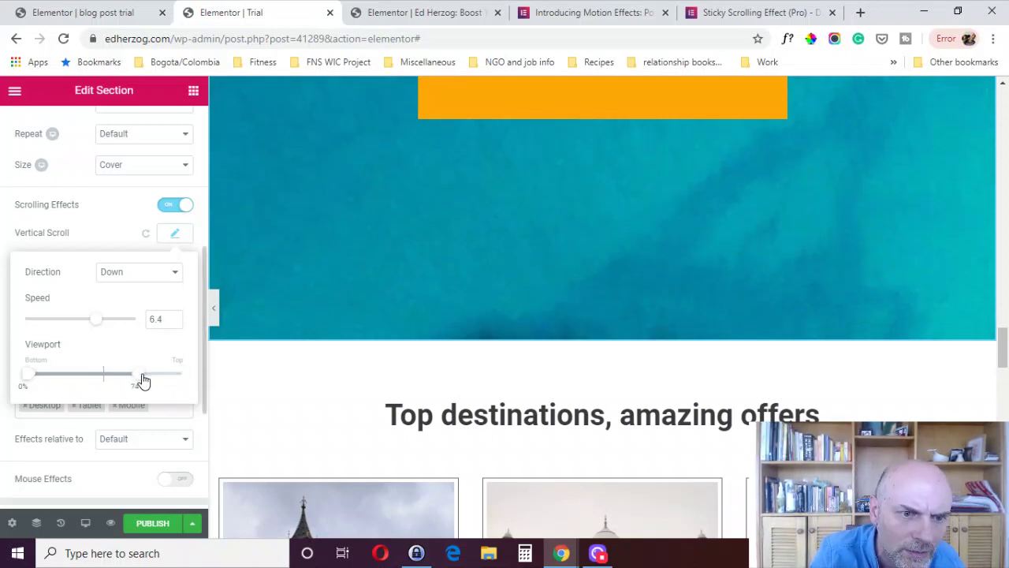
left_click(68, 375)
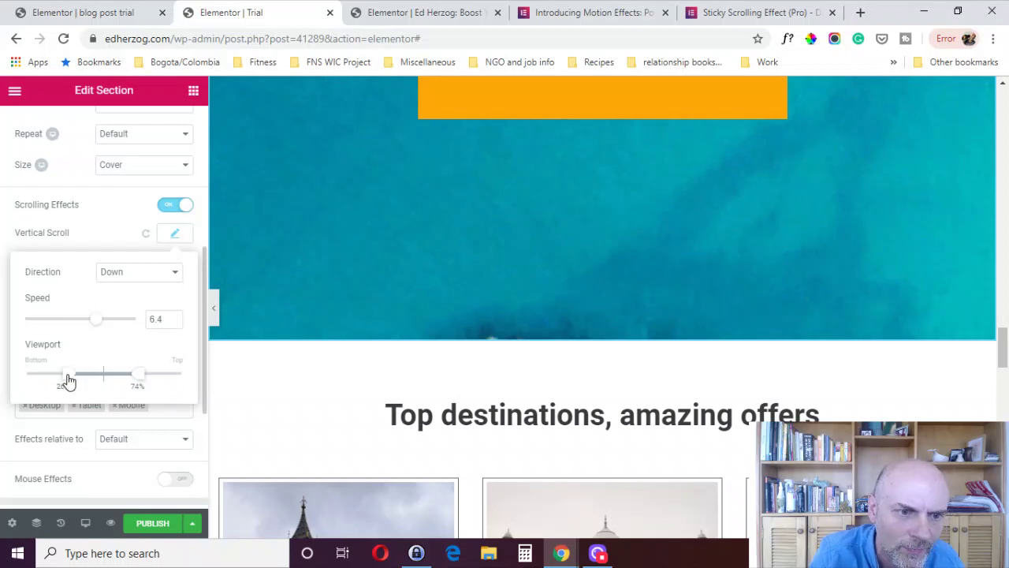
mouse_move(996, 350)
left_mouse_down()
mouse_move(1001, 169)
mouse_move(996, 339)
left_mouse_up()
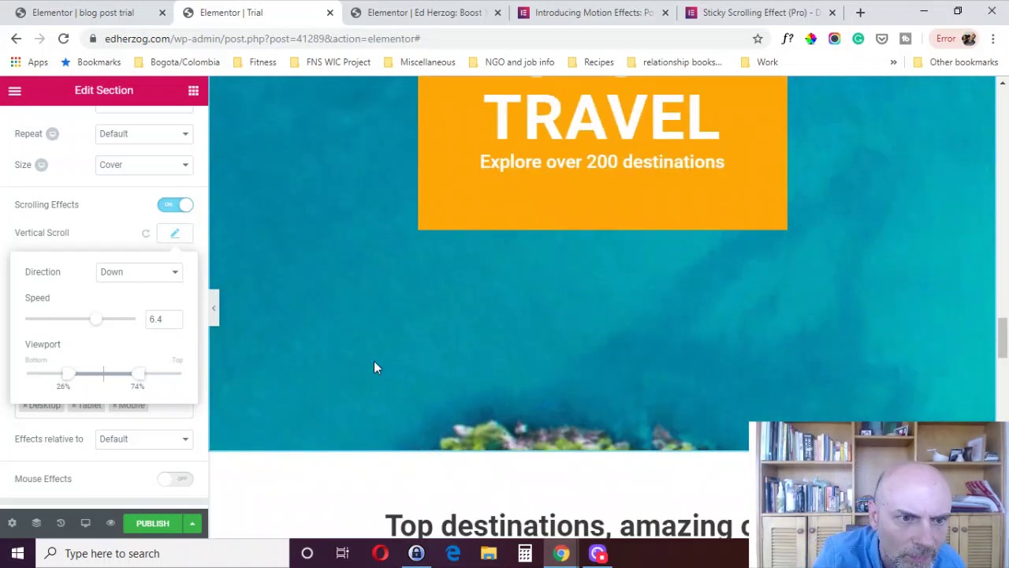
- Try the Up direction for the Luxury Travel background's Vertical Scroll, and reset the effect to default
left_click(150, 276)
left_click(135, 287)
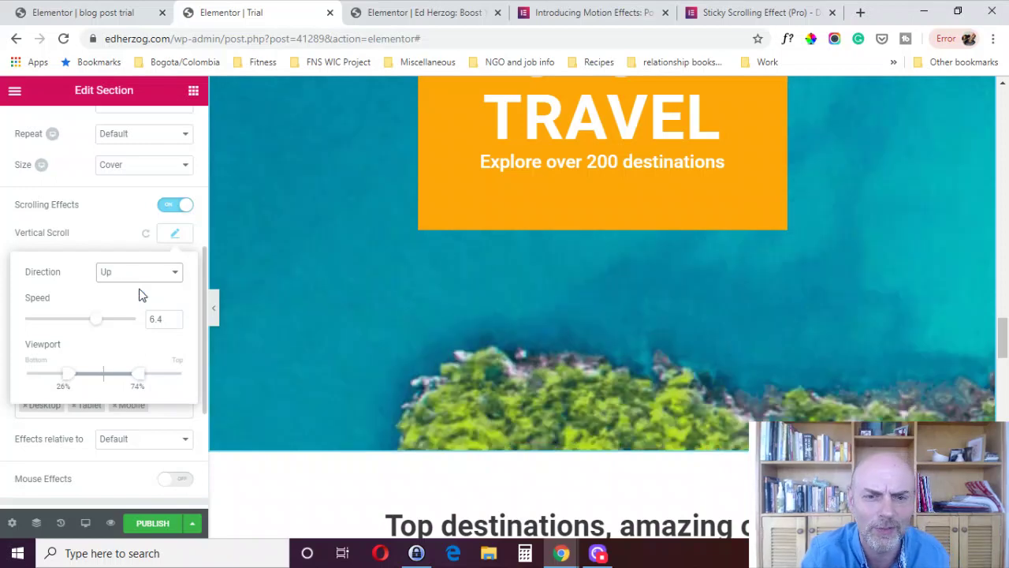
left_click_drag(1000, 339, 998, 307)
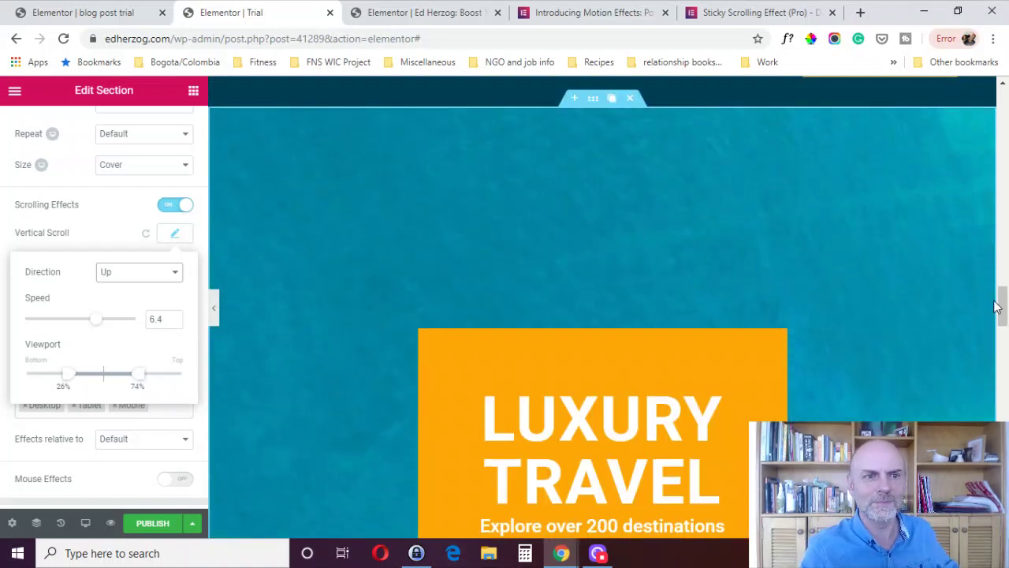
left_click(174, 236)
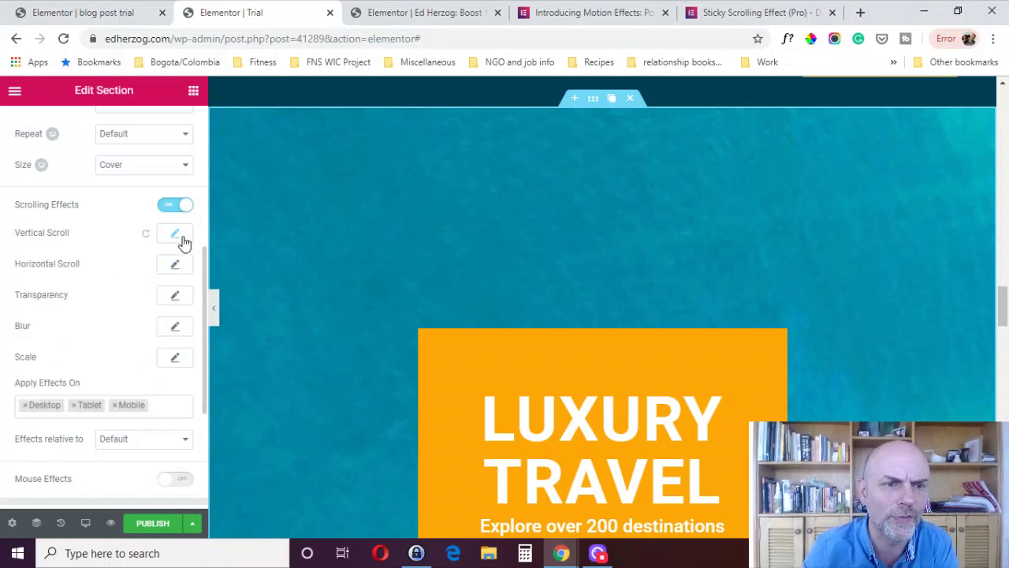
left_click(146, 234)
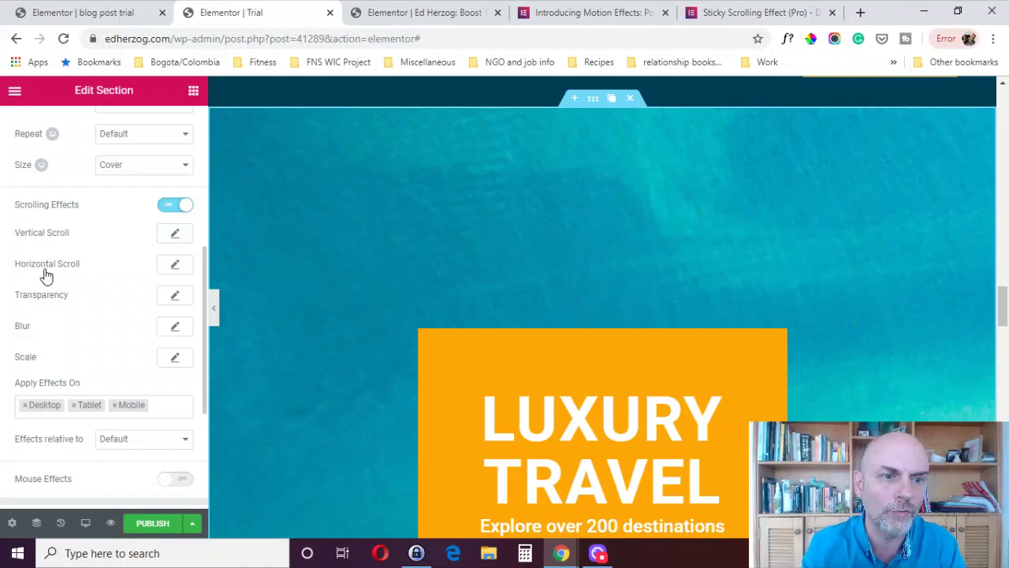
- Enable Horizontal Scroll on the Luxury Travel background with direction To Left and speed 4, and preview it
left_click(172, 268)
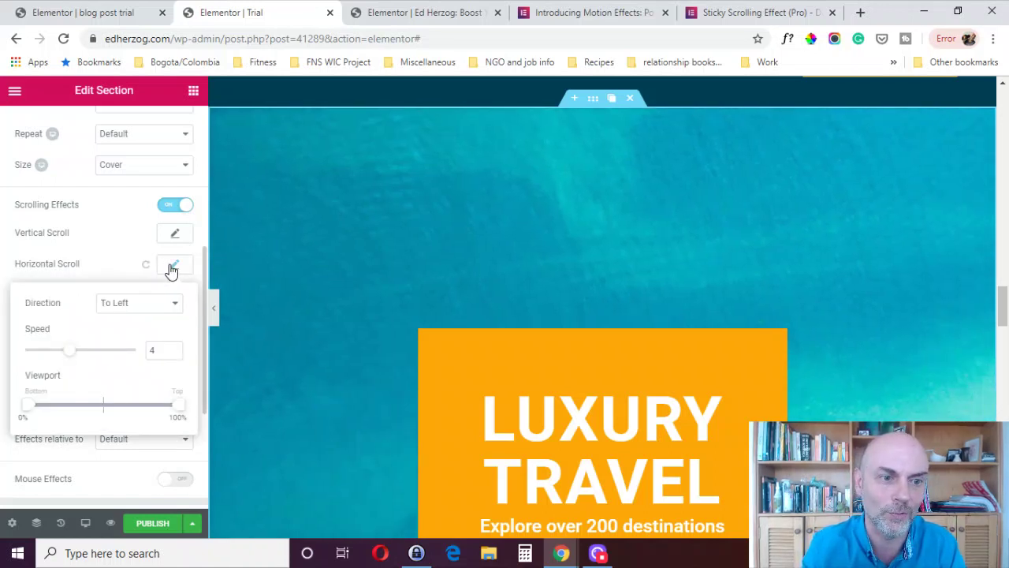
left_click(140, 308)
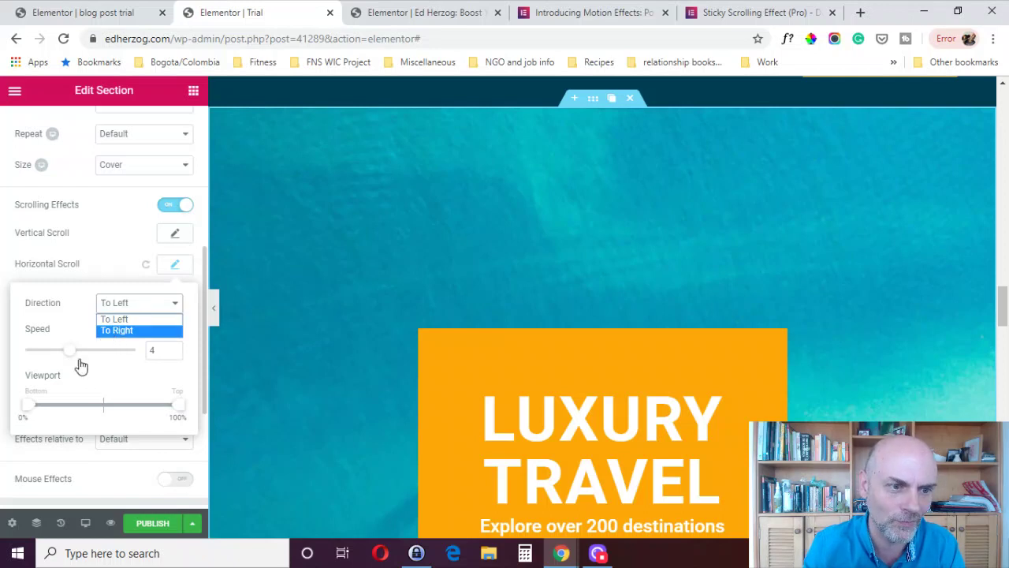
left_click(137, 319)
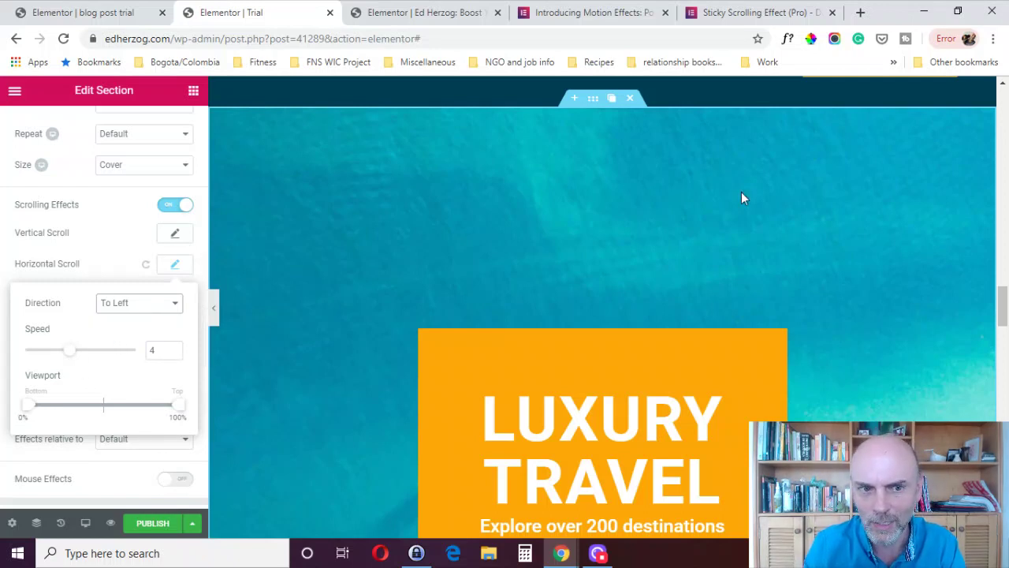
left_click_drag(998, 299, 999, 331)
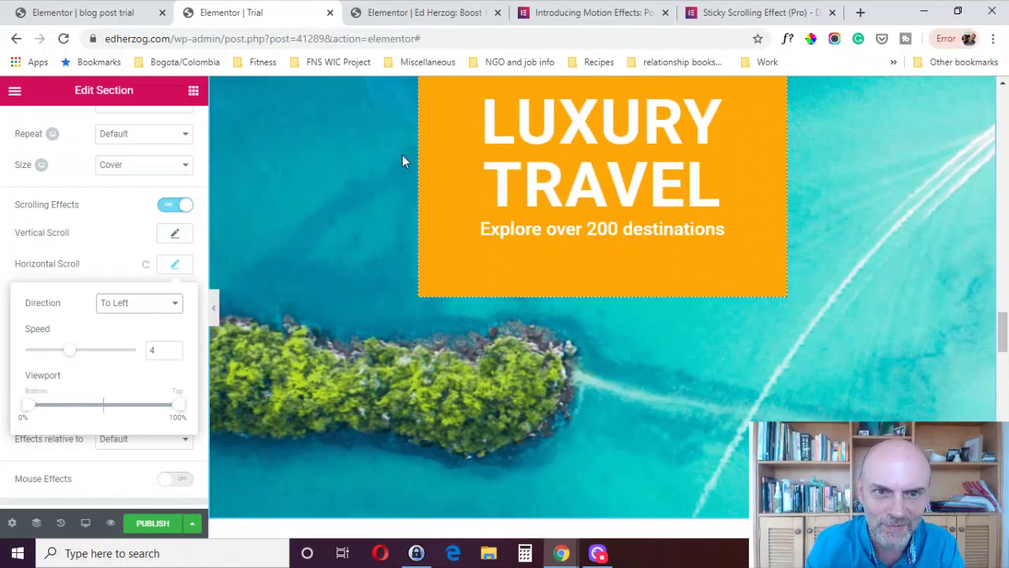
- Try Horizontal Scroll To Right combined with Vertical Scroll Up on the Luxury Travel background, and reset both effects
left_click(152, 313)
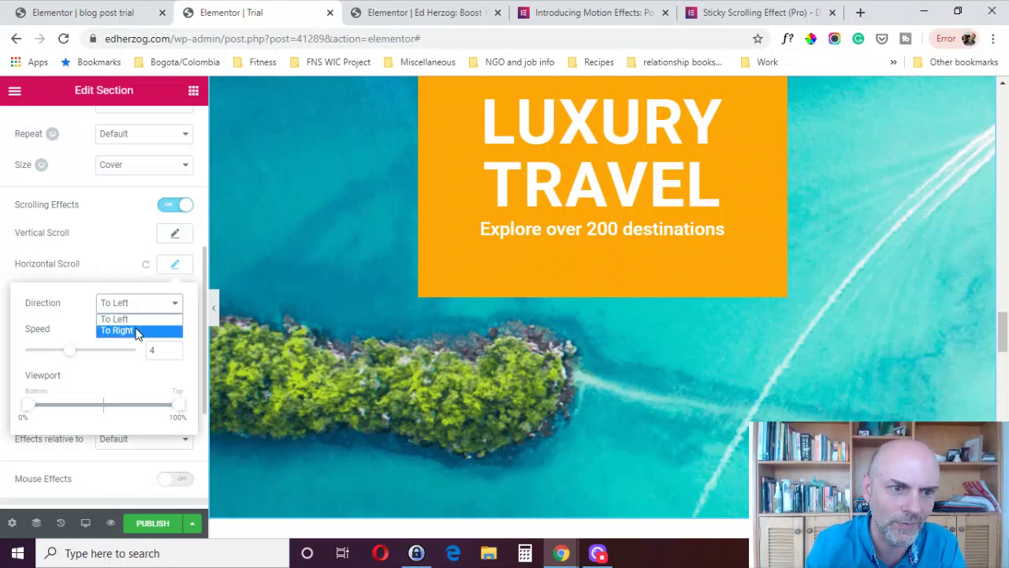
left_click(134, 329)
left_click(175, 232)
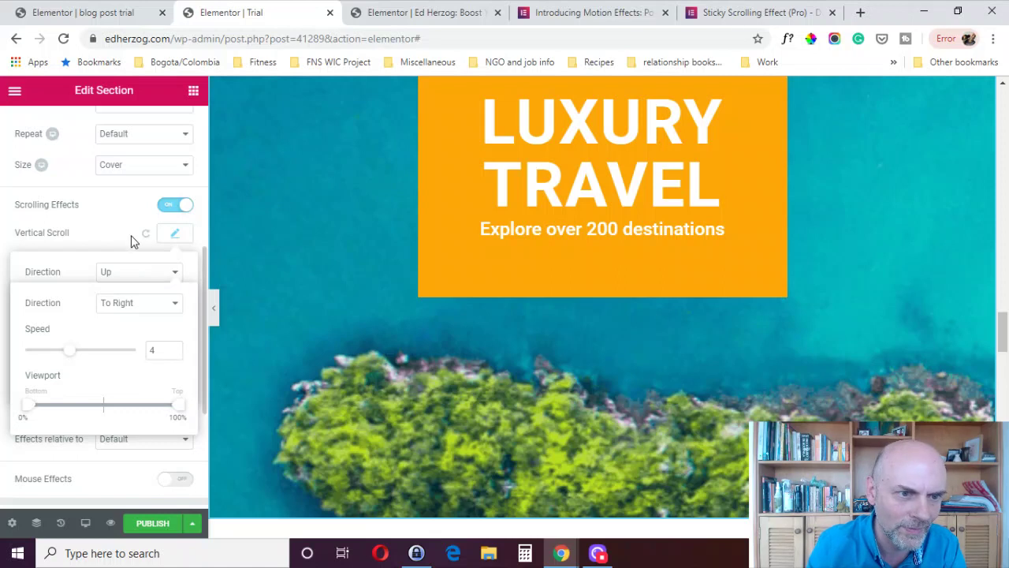
left_click(103, 244)
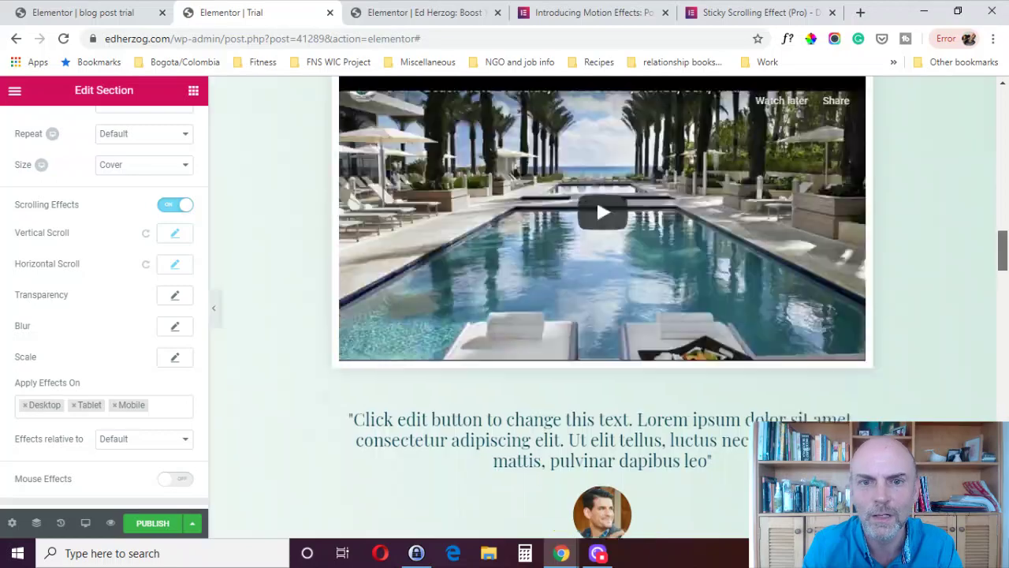
mouse_move(1002, 329)
left_mouse_down()
mouse_move(1002, 265)
mouse_move(1000, 354)
mouse_move(999, 315)
left_mouse_up()
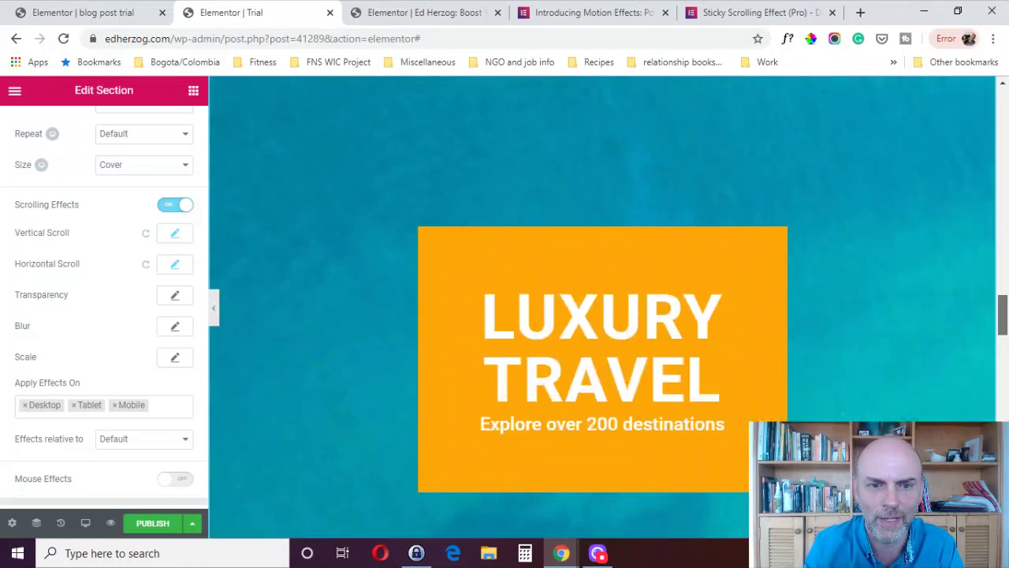
left_click(146, 233)
left_click(146, 264)
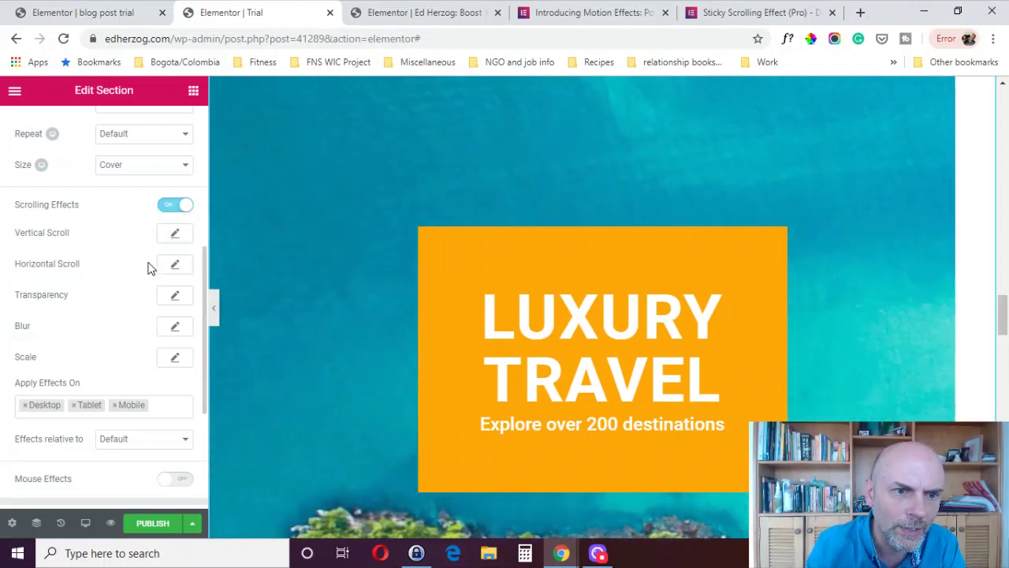
- Enable Transparency on the Luxury Travel background with Fade In, level 10 and viewport 20%–80%, and preview the fade on the page
left_click(177, 300)
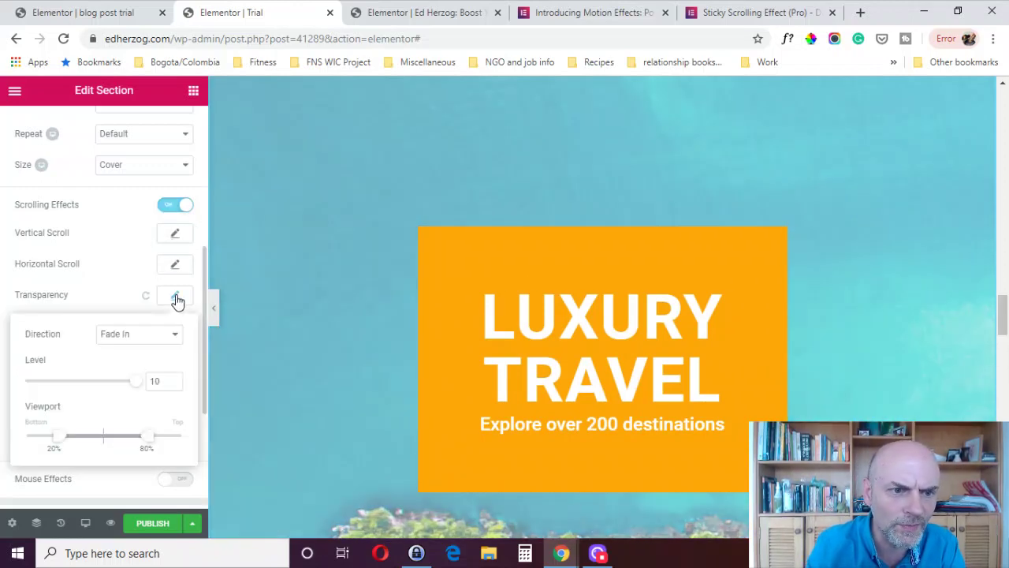
left_click(149, 339)
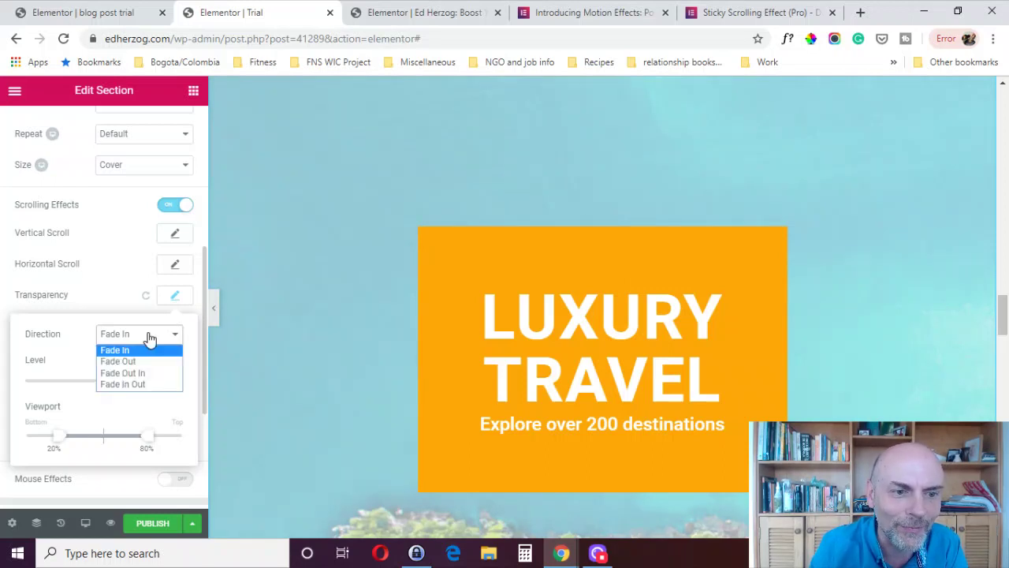
left_click(85, 326)
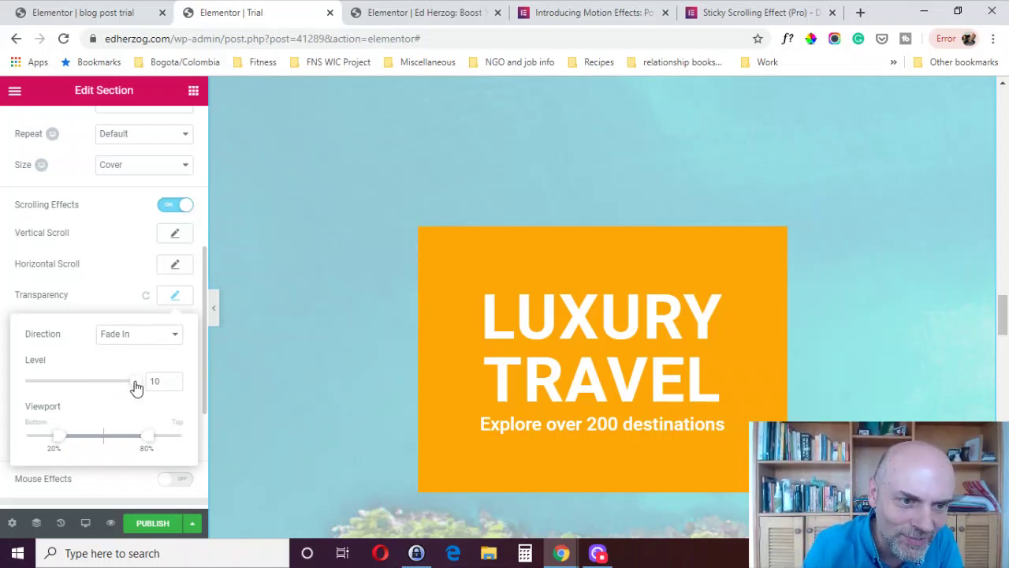
mouse_move(135, 386)
left_mouse_down()
mouse_move(12, 382)
mouse_move(147, 379)
left_mouse_up()
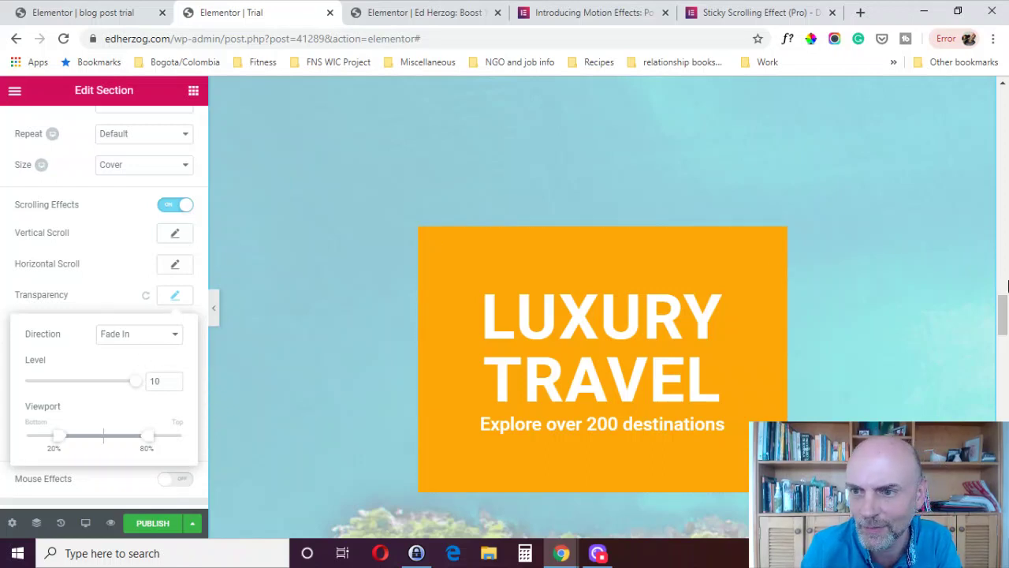
left_click_drag(1001, 313, 1001, 291)
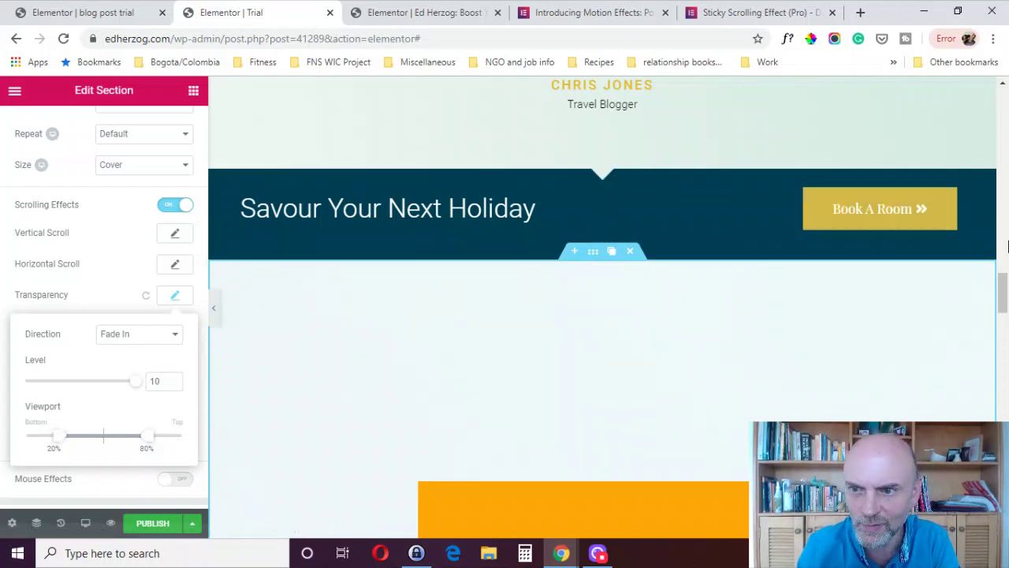
left_click_drag(1002, 286, 1000, 334)
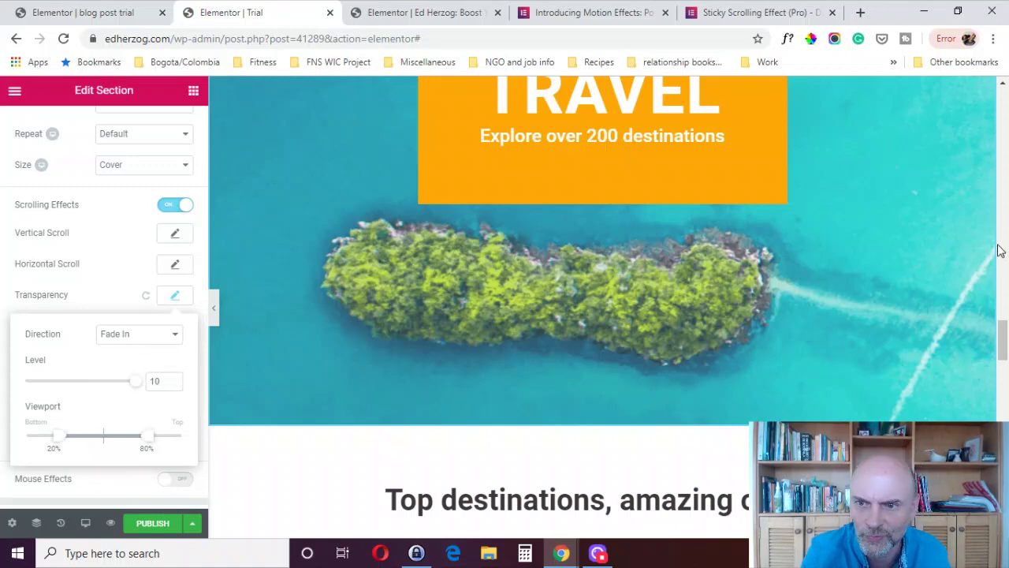
mouse_move(1001, 338)
left_mouse_down()
mouse_move(1005, 361)
mouse_move(1003, 324)
left_mouse_up()
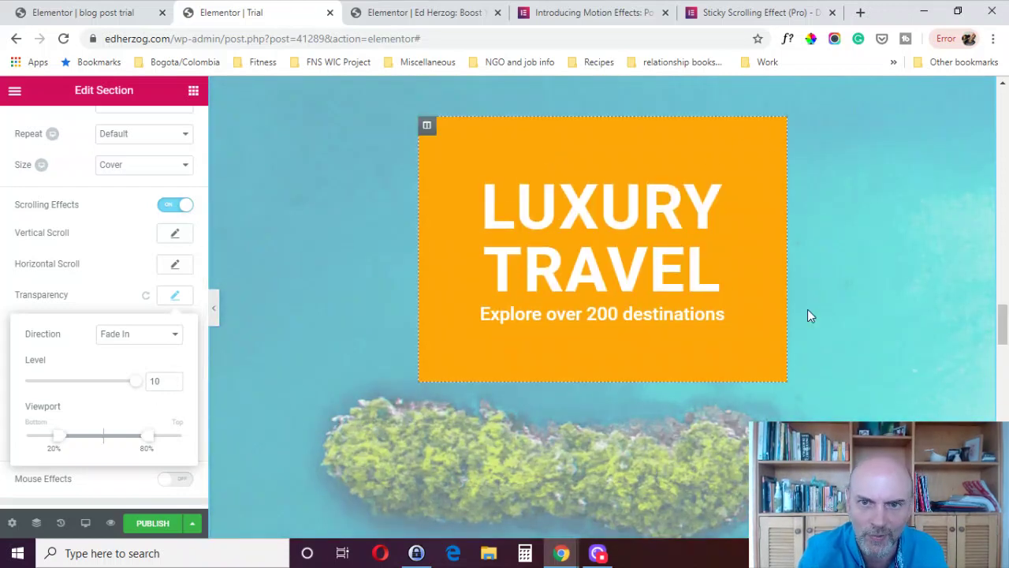
left_click_drag(1004, 338, 992, 355)
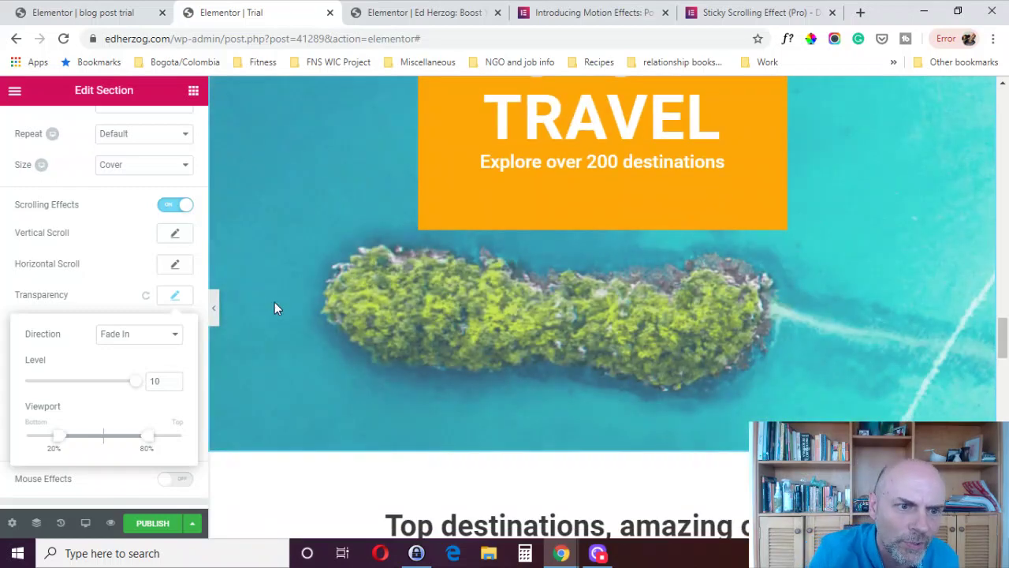
- Try the Fade Out In direction for the Luxury Travel background's Transparency, preview it, and reset the effect to default
left_click(134, 337)
left_click(120, 372)
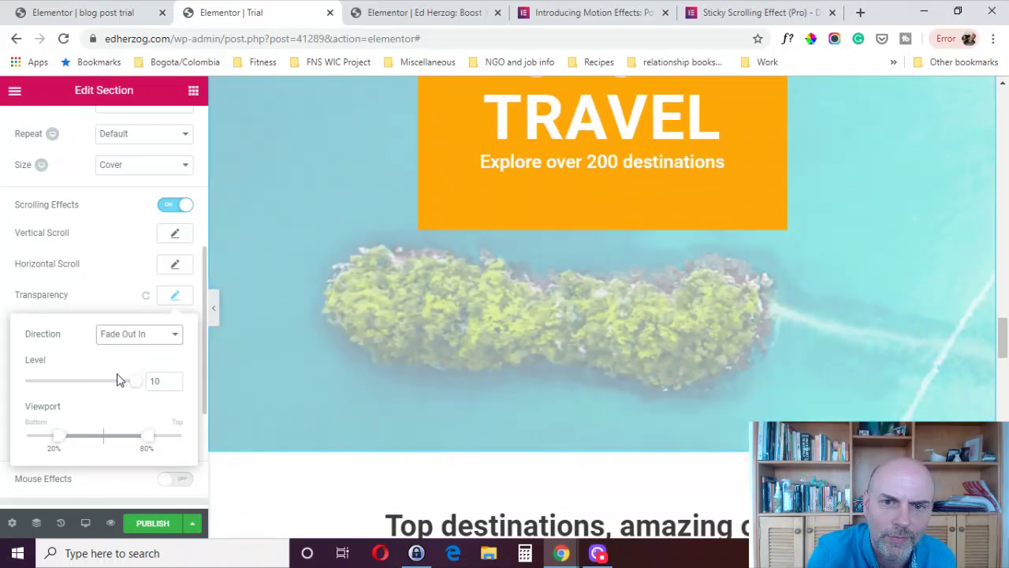
mouse_move(1002, 339)
left_mouse_down()
mouse_move(1003, 270)
mouse_move(1004, 370)
mouse_move(1002, 359)
left_mouse_up()
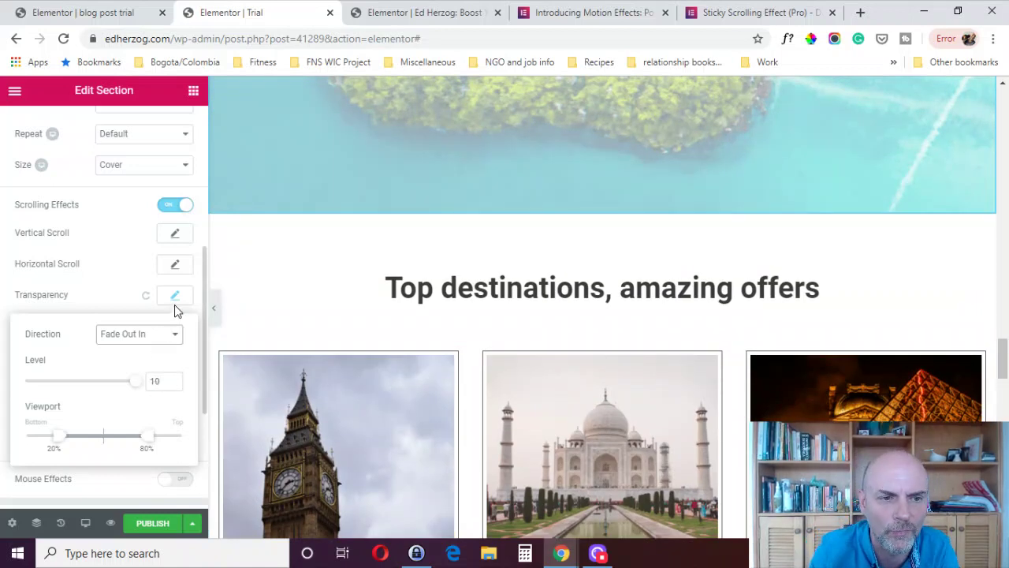
left_click(146, 298)
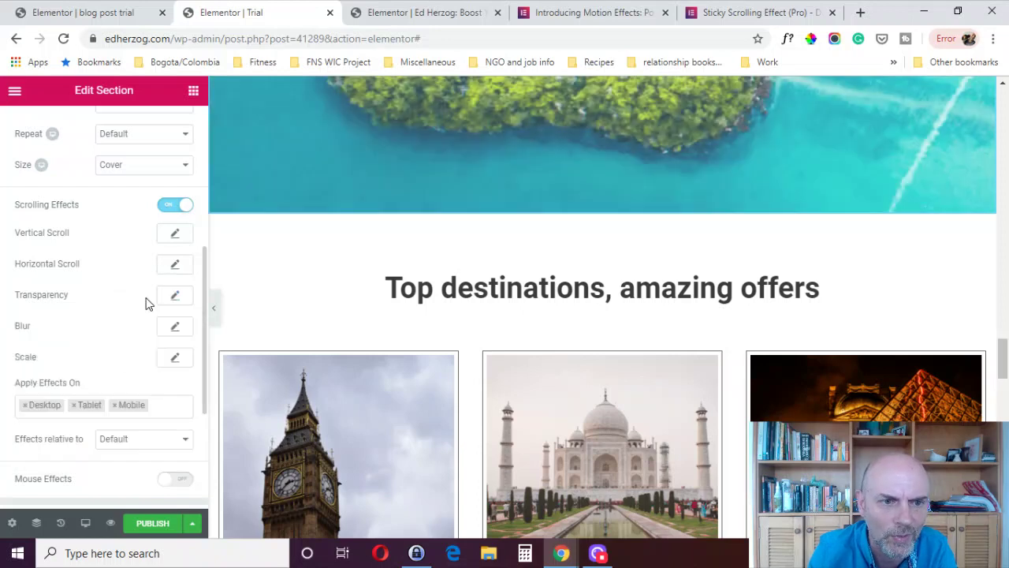
- Enable Blur on the Luxury Travel background with Fade In, level 7 and viewport 20%–80%, and preview it while scrolling
left_click(175, 327)
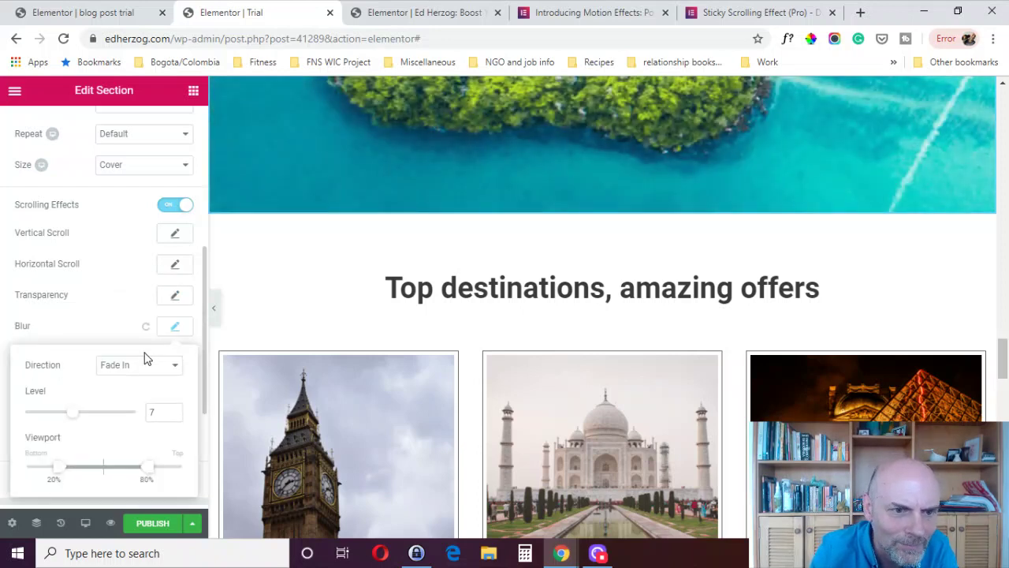
left_click(122, 371)
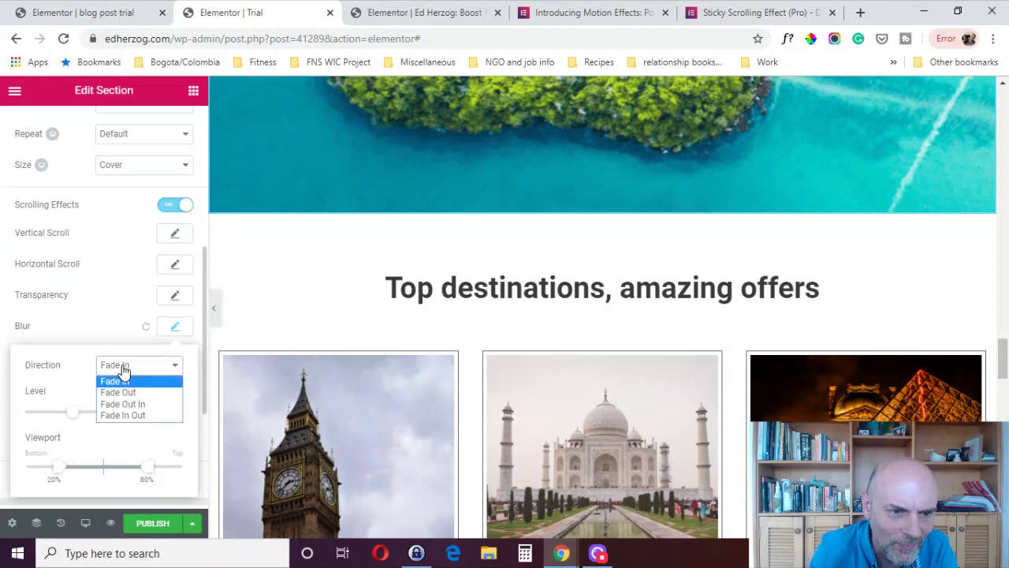
left_click(82, 384)
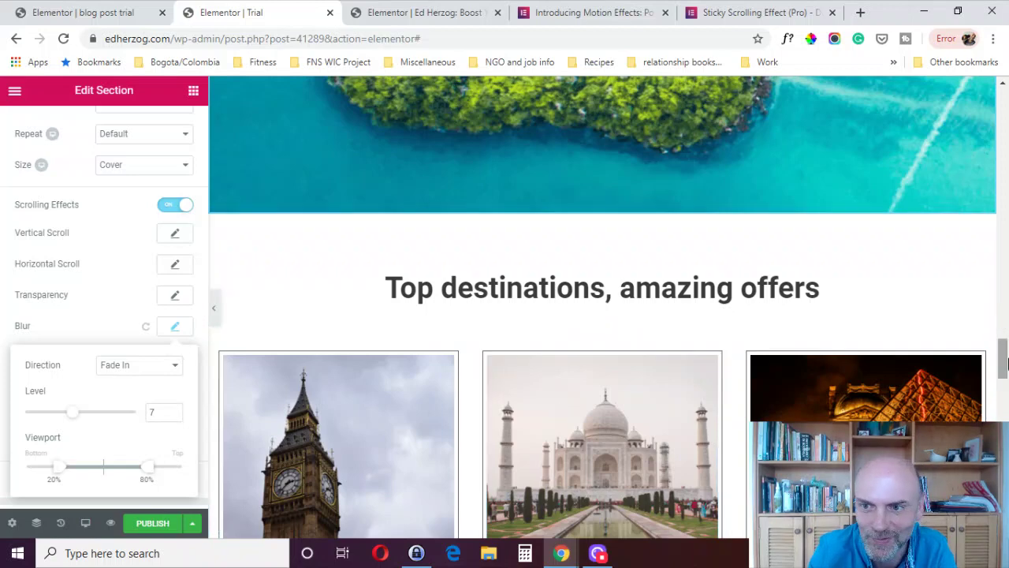
left_click_drag(1004, 369, 1004, 356)
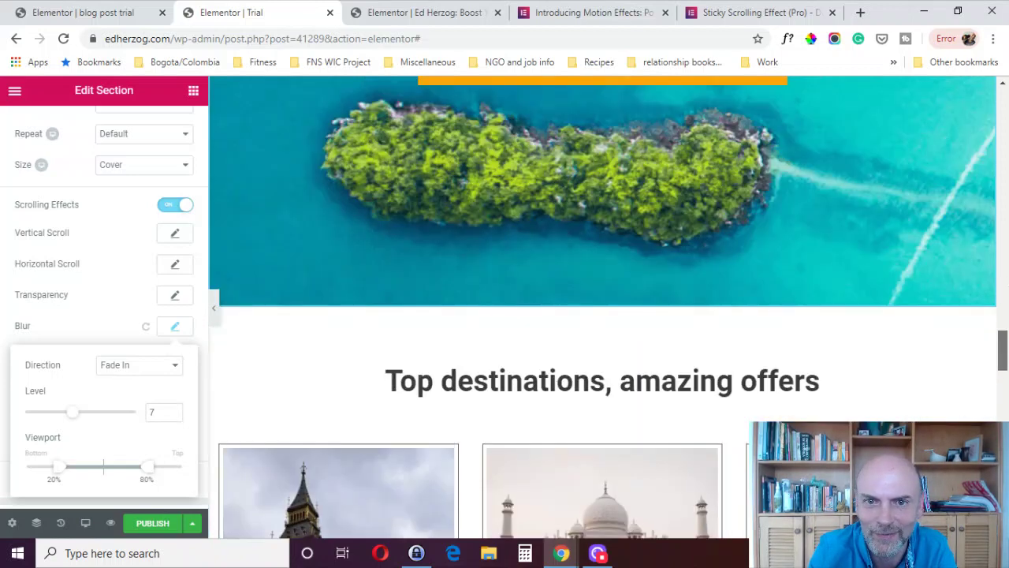
scroll(1000, 344, "up", 2)
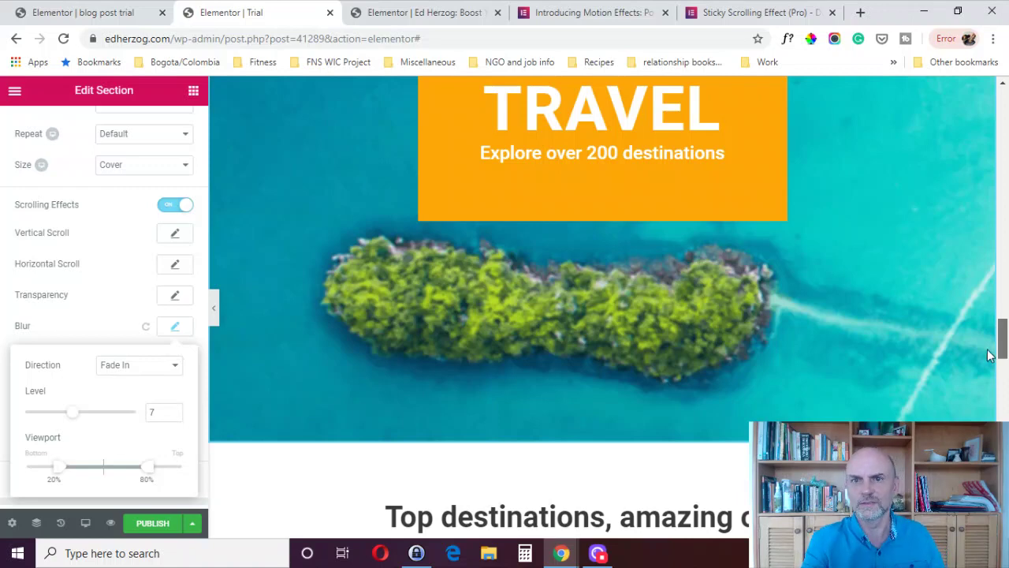
mouse_move(991, 354)
left_mouse_down()
mouse_move(999, 418)
mouse_move(1004, 351)
left_mouse_up()
scroll(993, 365, "up", 2)
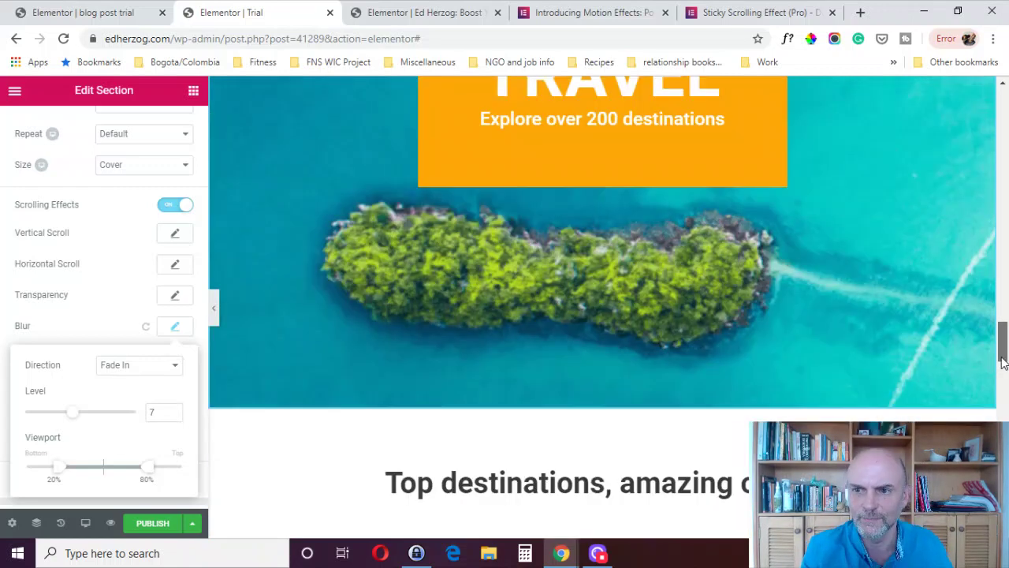
scroll(1003, 354, "up", 1)
scroll(1002, 347, "down", 4)
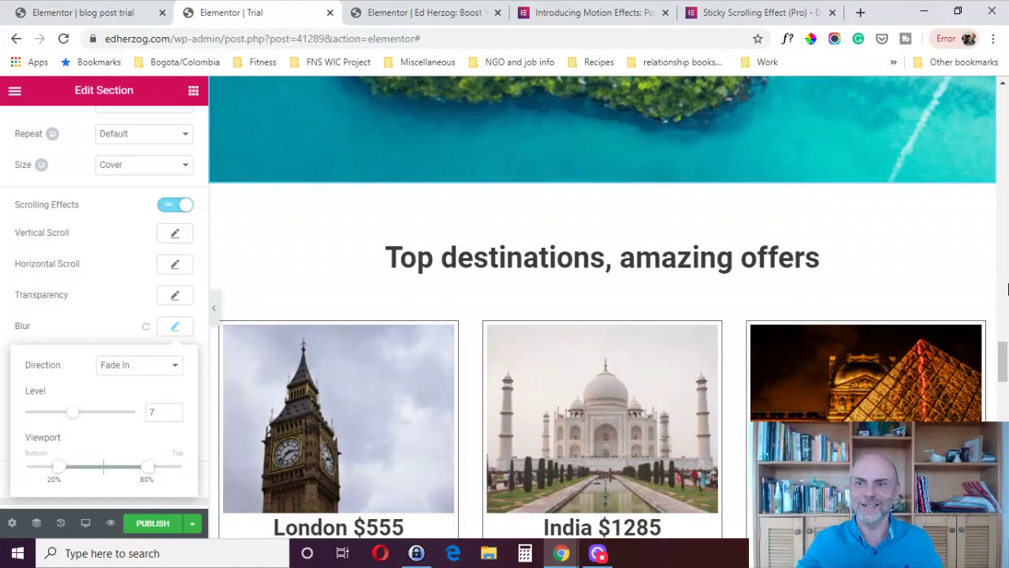
- Examine how the background blur changes as the Luxury Travel section enters and leaves the viewport
left_click(1004, 83)
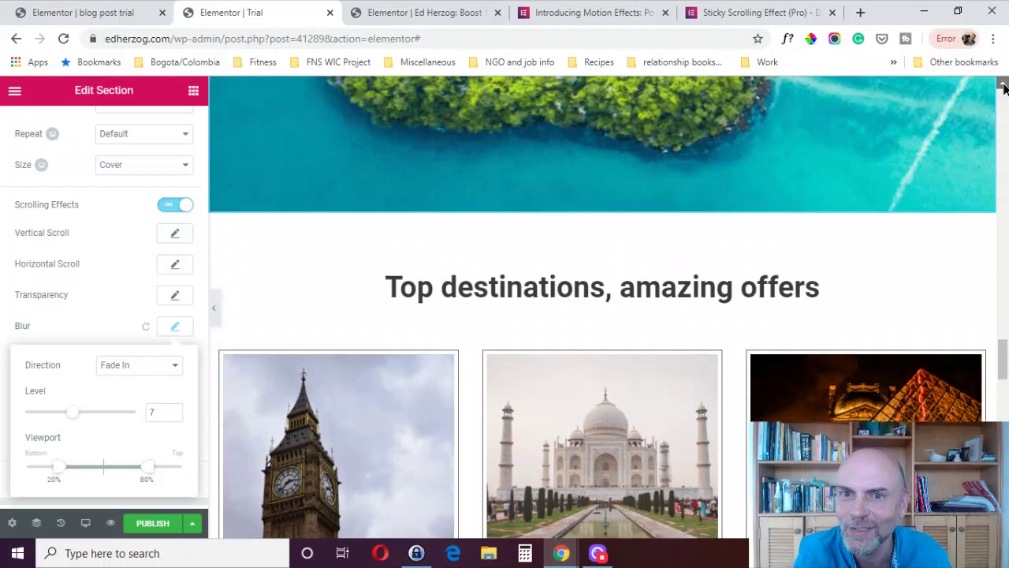
left_click(1004, 83)
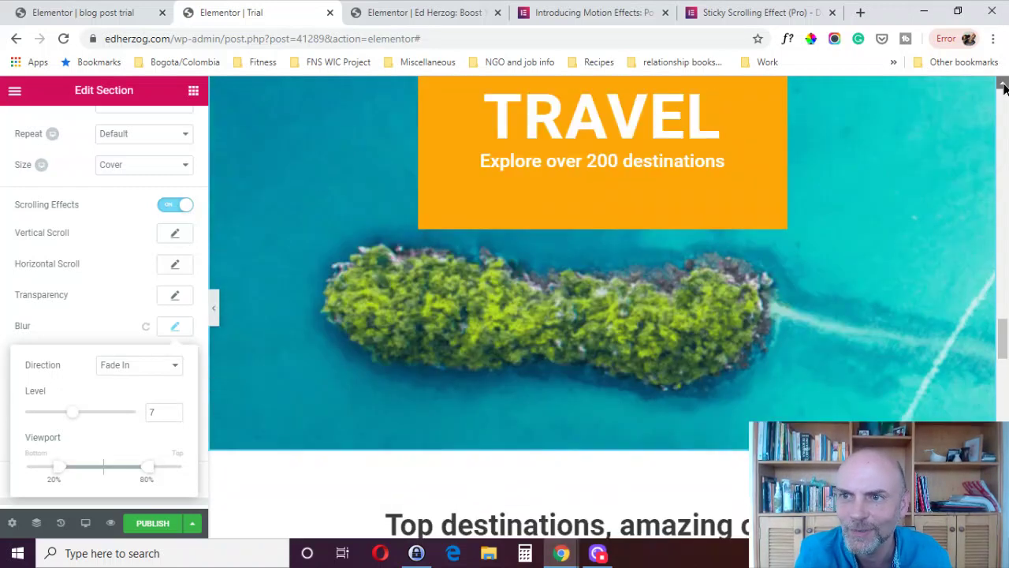
left_click(1004, 83)
left_click(1003, 85)
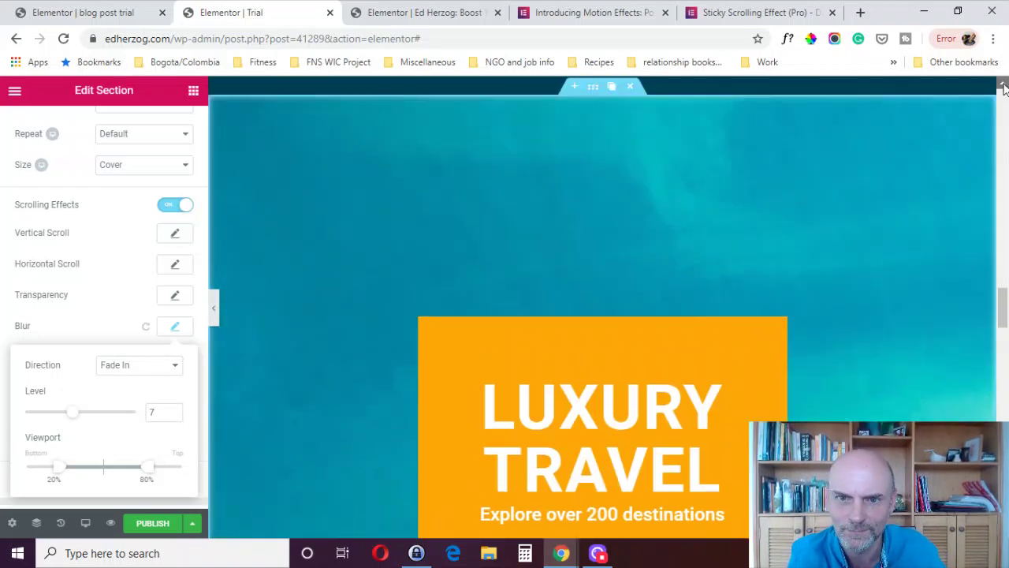
scroll(984, 273, "up", 7)
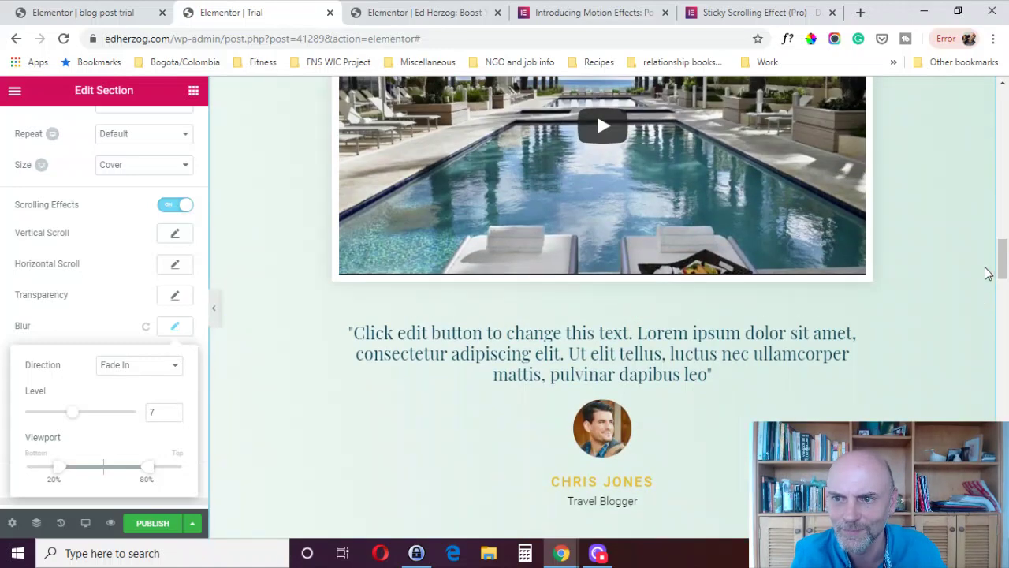
left_click_drag(1001, 253, 1003, 327)
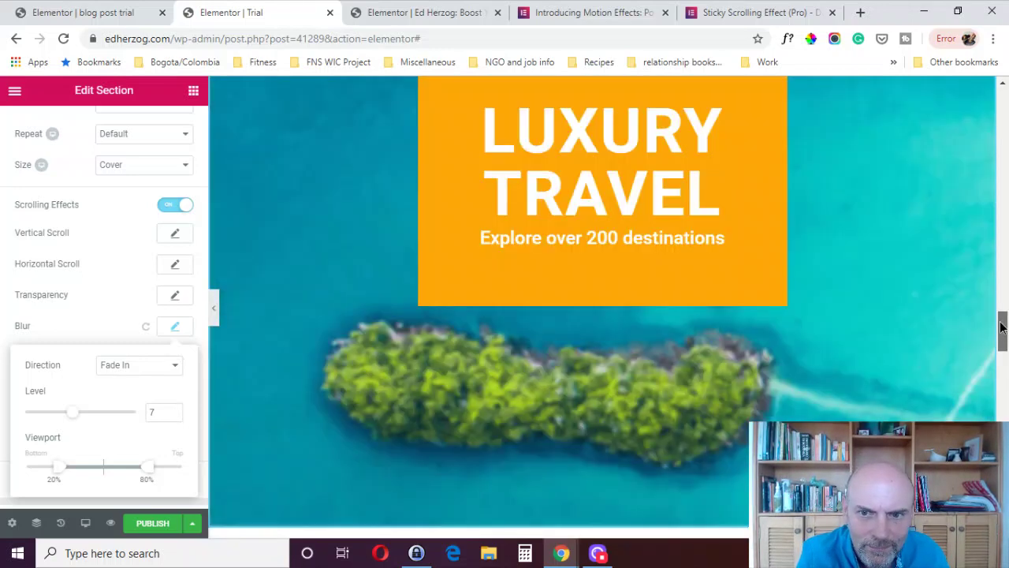
scroll(1000, 329, "up", 2)
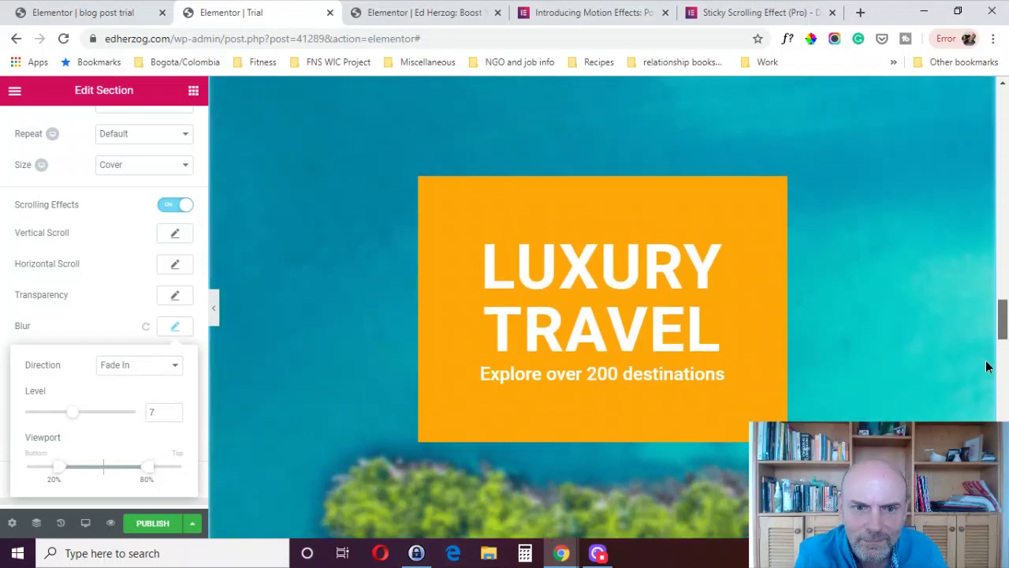
scroll(995, 354, "down", 8)
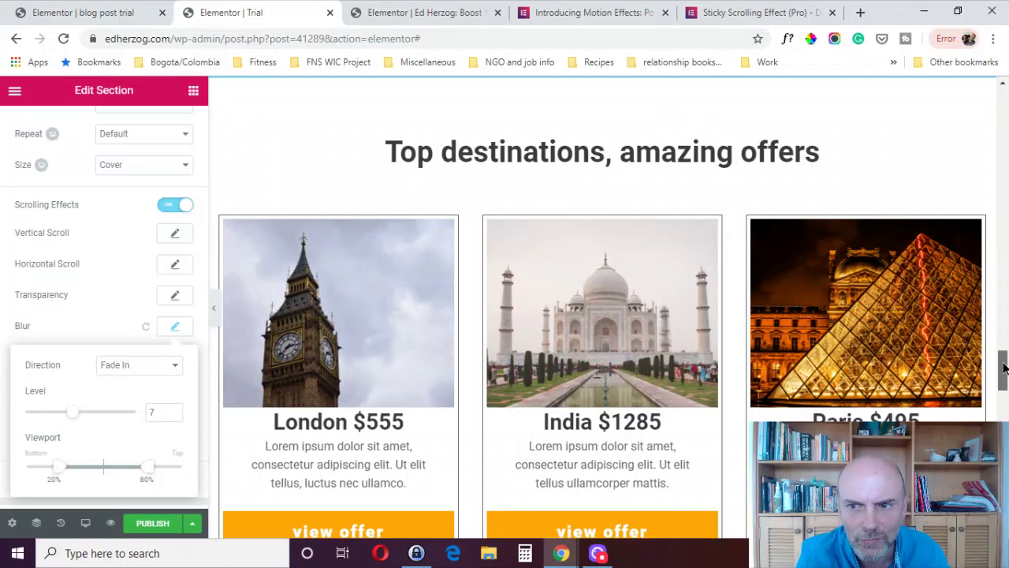
scroll(1004, 330, "up", 3)
scroll(1005, 326, "up", 4)
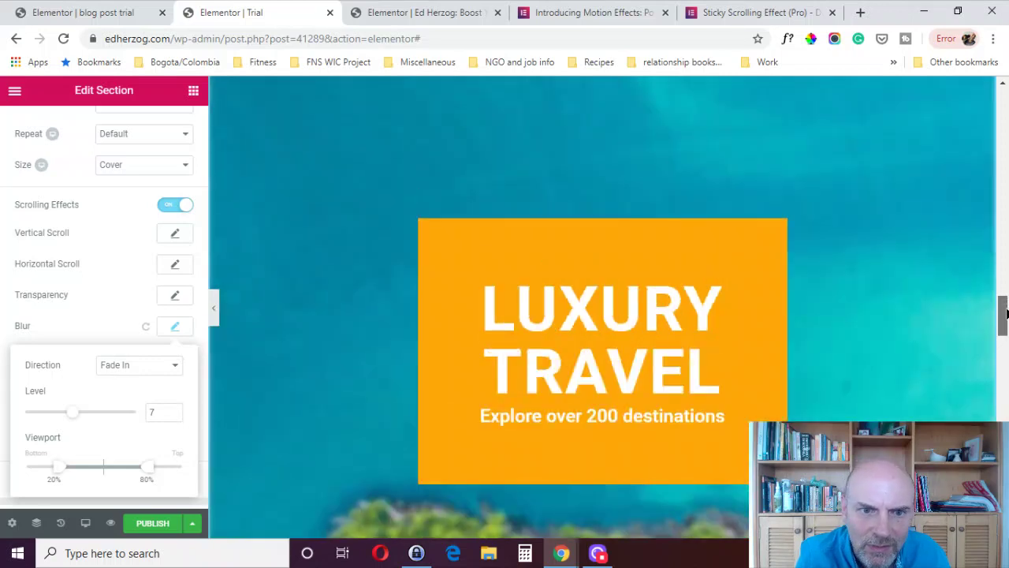
scroll(1005, 331, "down", 2)
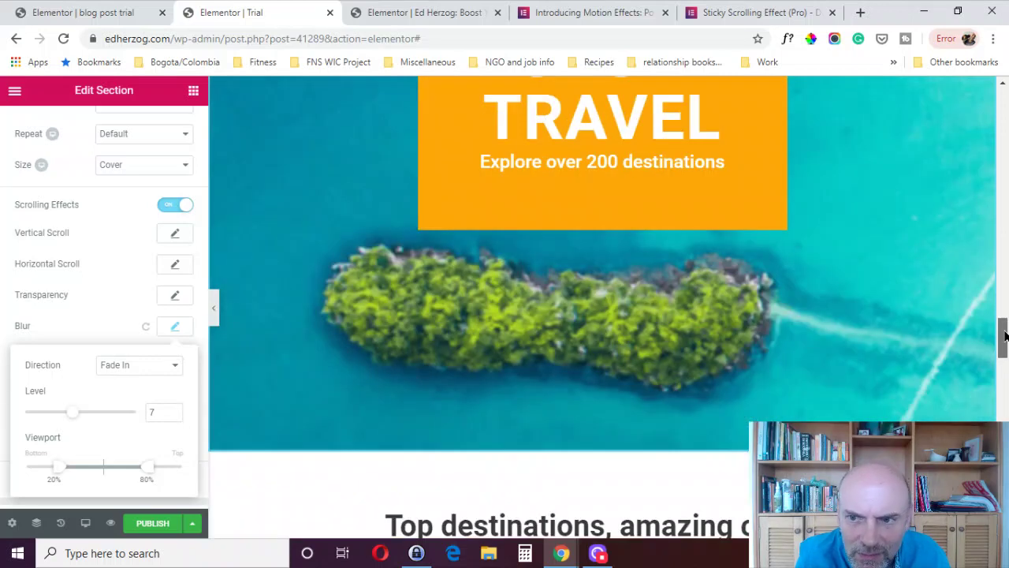
scroll(999, 351, "down", 3)
scroll(998, 344, "up", 2)
scroll(997, 349, "down", 1)
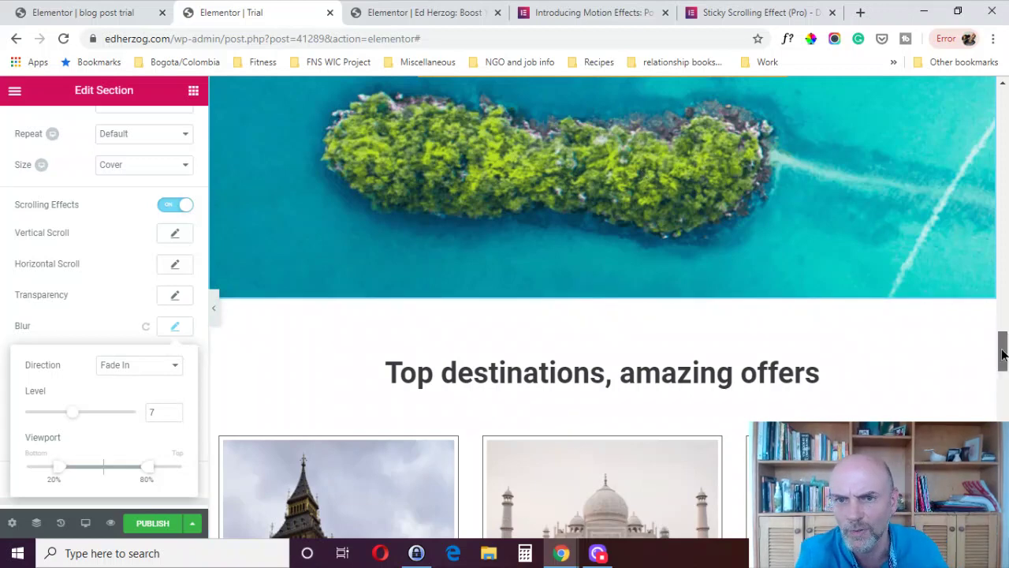
scroll(1003, 331, "up", 5)
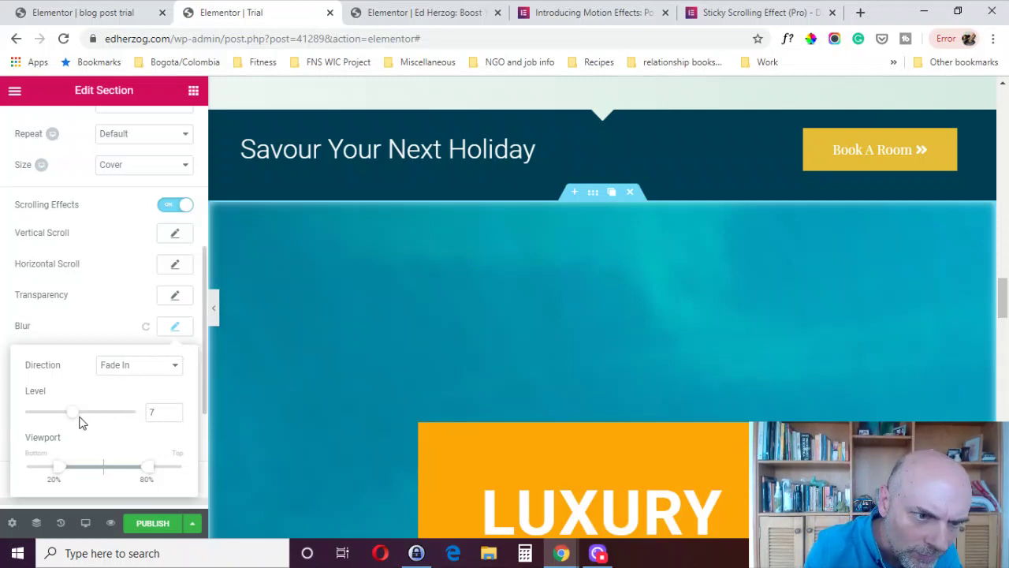
- Try Blur level 13 on the Luxury Travel background, preview it on the page, and reset the effect to default
left_click_drag(74, 419, 127, 419)
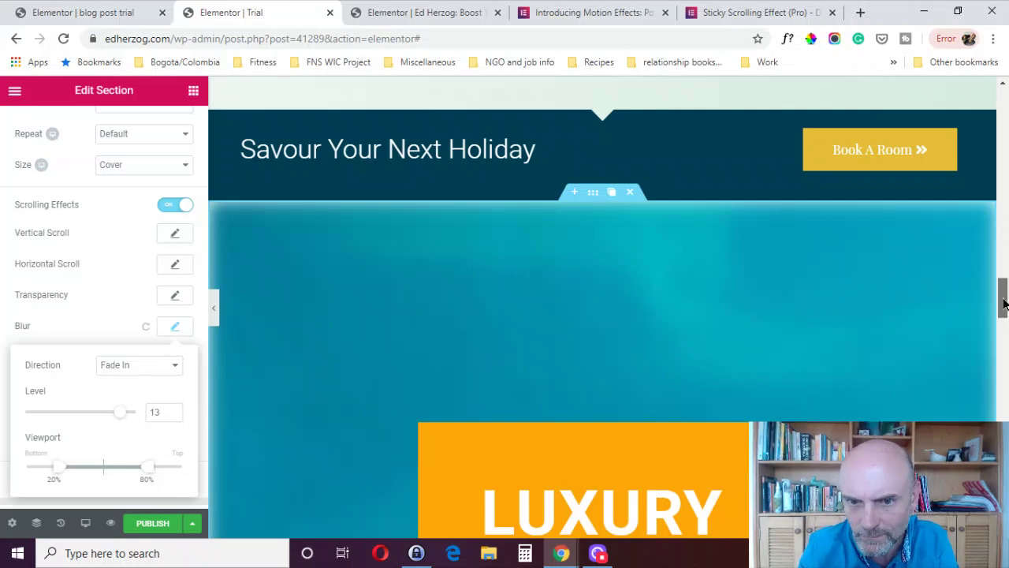
left_click_drag(1004, 303, 1003, 351)
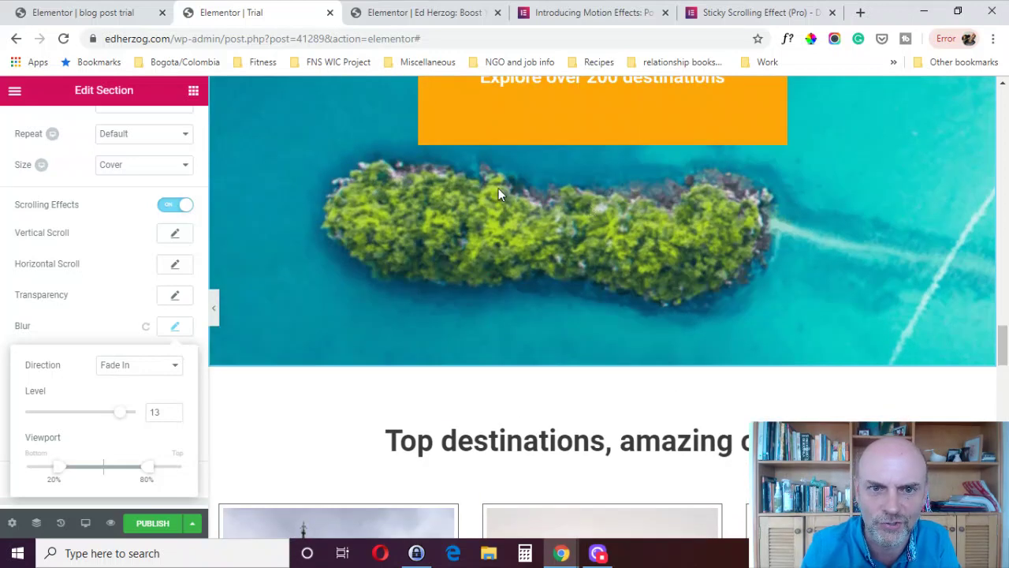
left_click(146, 329)
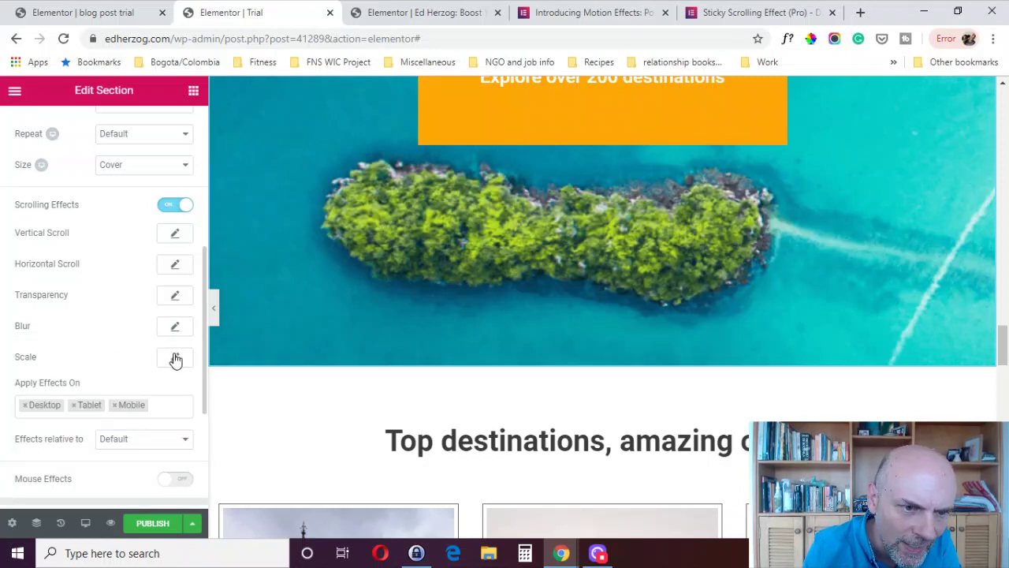
- Enable Scale on the Luxury Travel background with direction Scale Up and speed 6, preview it, and review its viewport setting
left_click(175, 358)
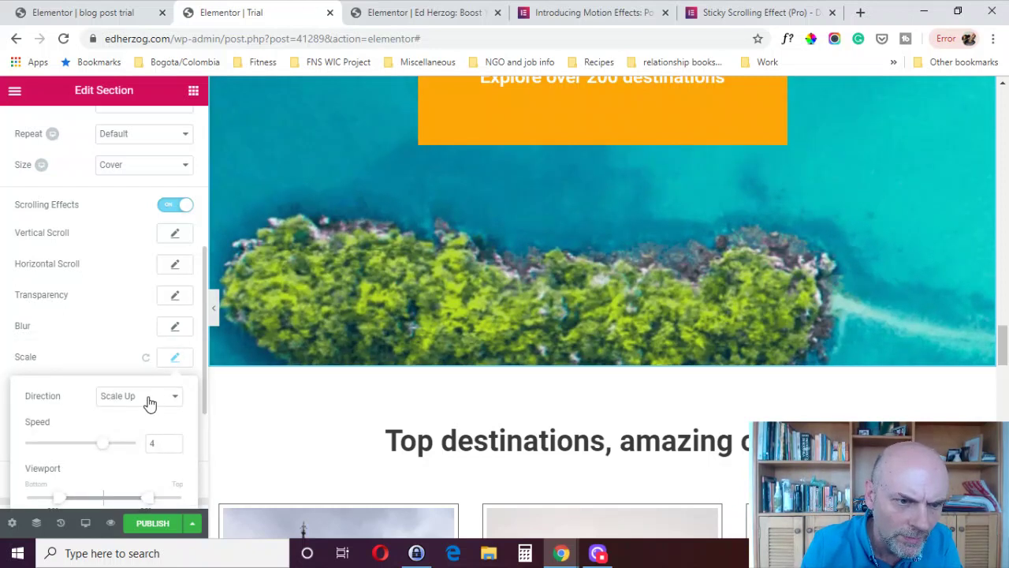
left_click(149, 402)
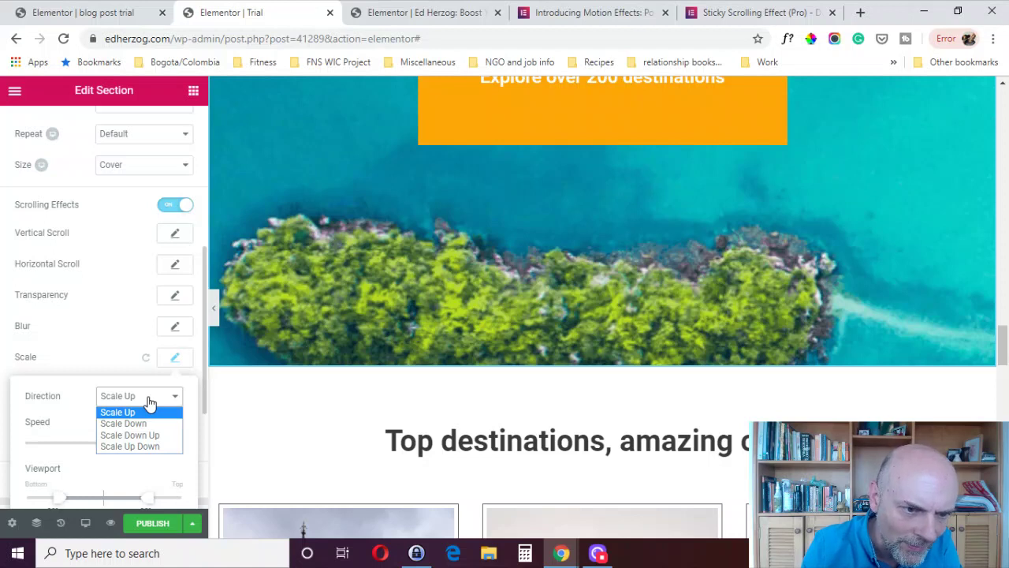
left_click(87, 384)
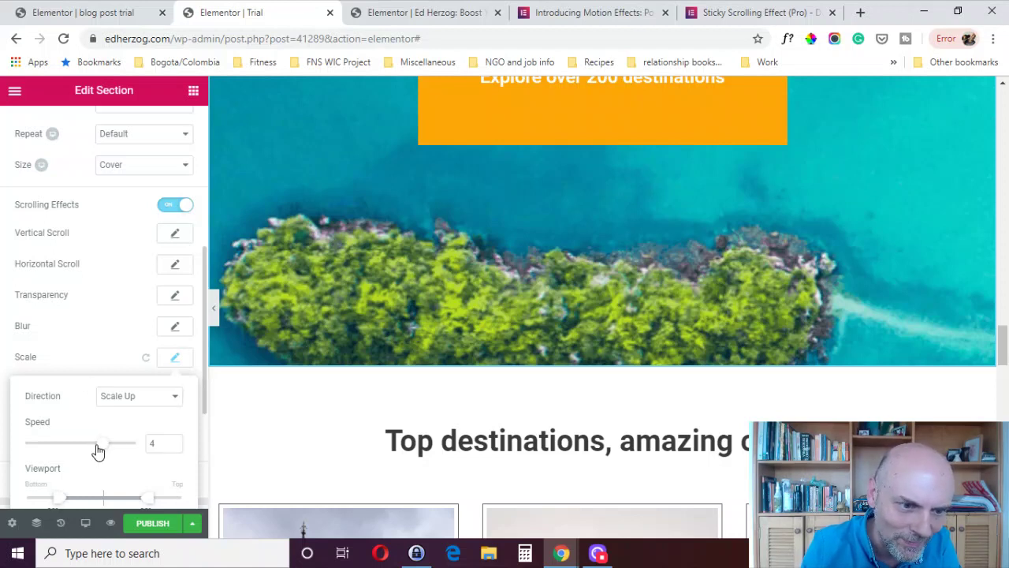
mouse_move(103, 449)
left_mouse_down()
mouse_move(118, 449)
mouse_move(65, 448)
mouse_move(115, 446)
left_mouse_up()
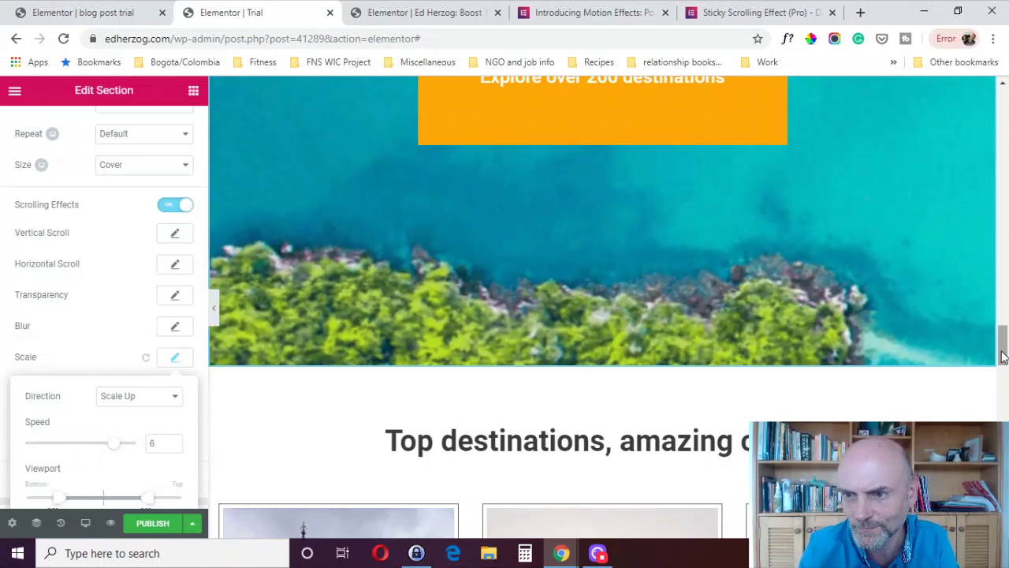
left_click_drag(1003, 356, 994, 338)
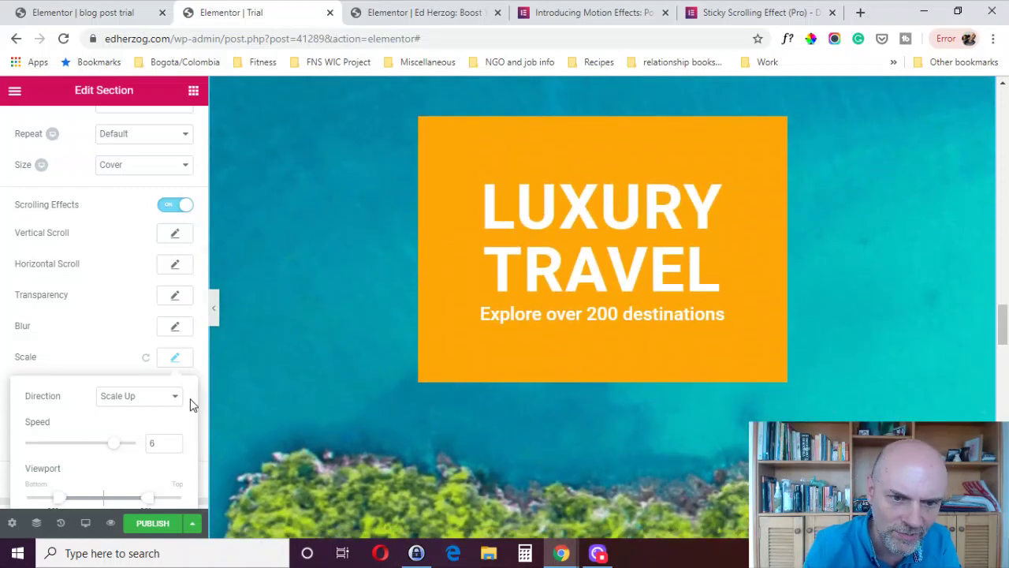
left_click_drag(202, 352, 202, 411)
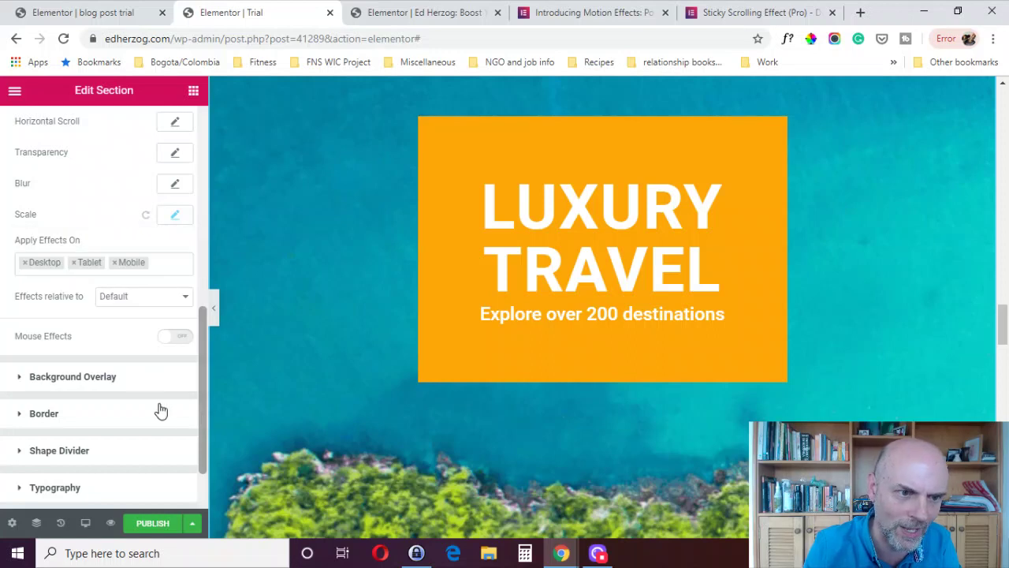
left_click(173, 216)
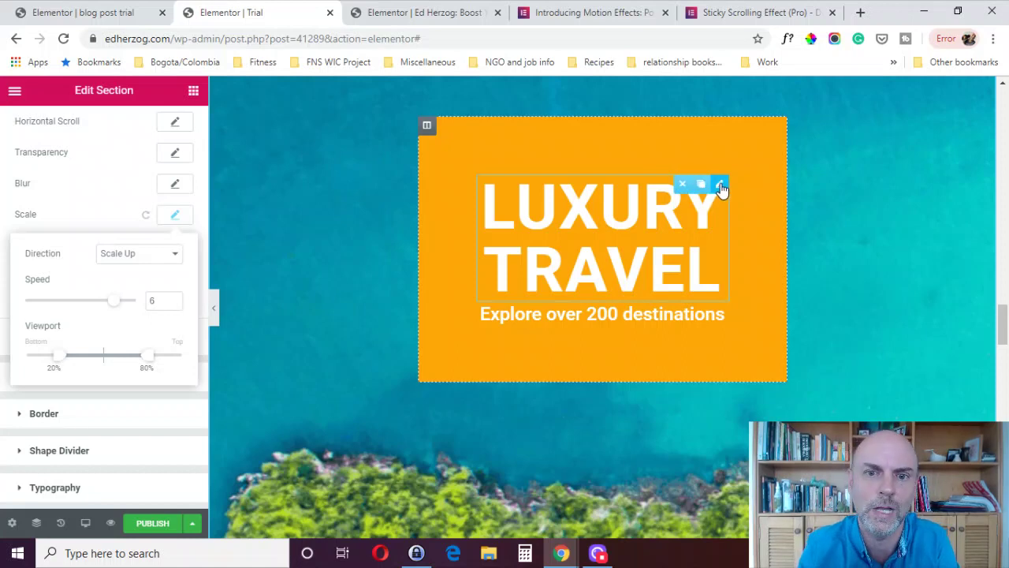
- Turn on Scrolling Effects in the motion effects of the Luxury Travel heading
left_click(721, 186)
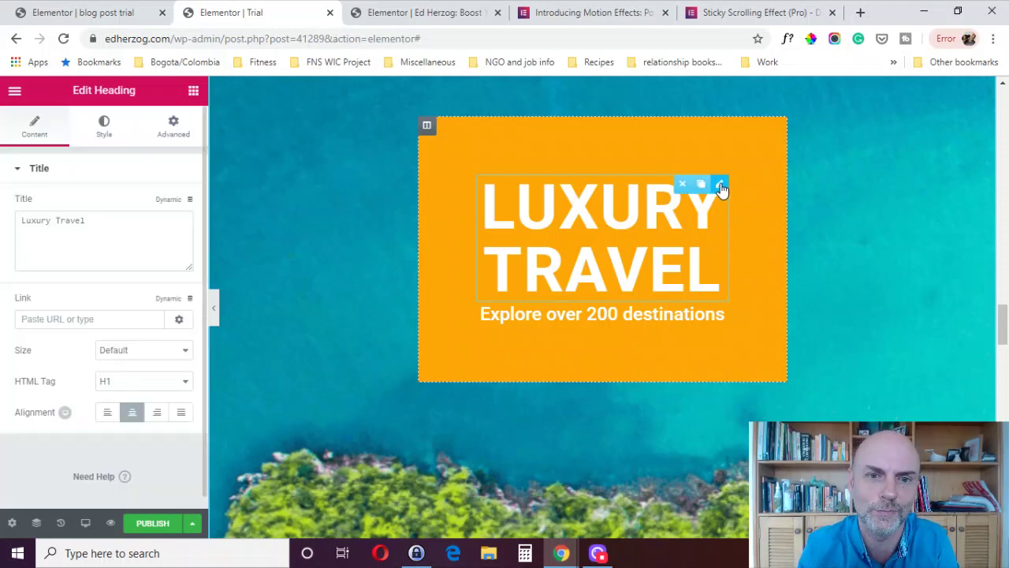
left_click(174, 130)
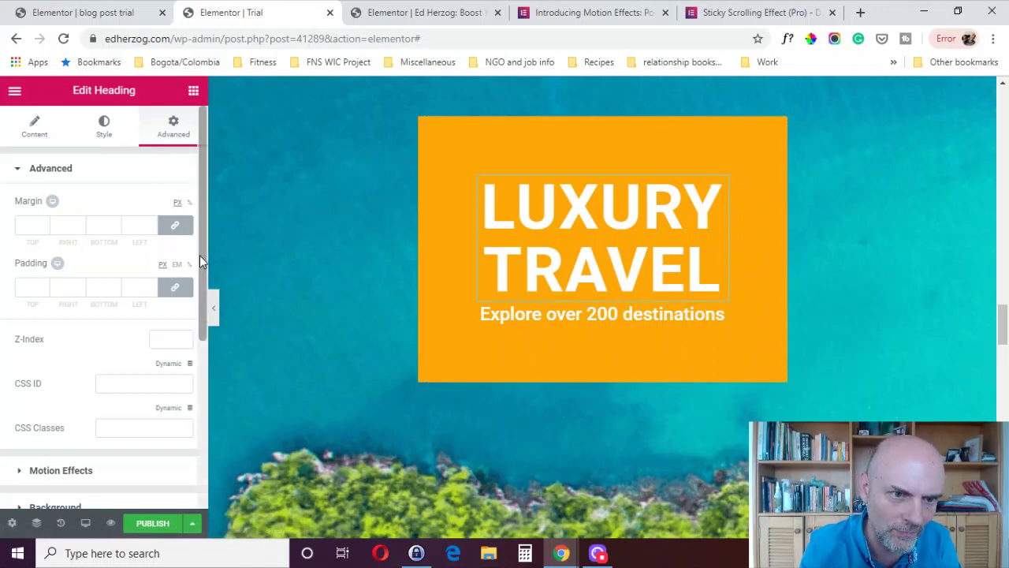
left_click_drag(201, 259, 203, 390)
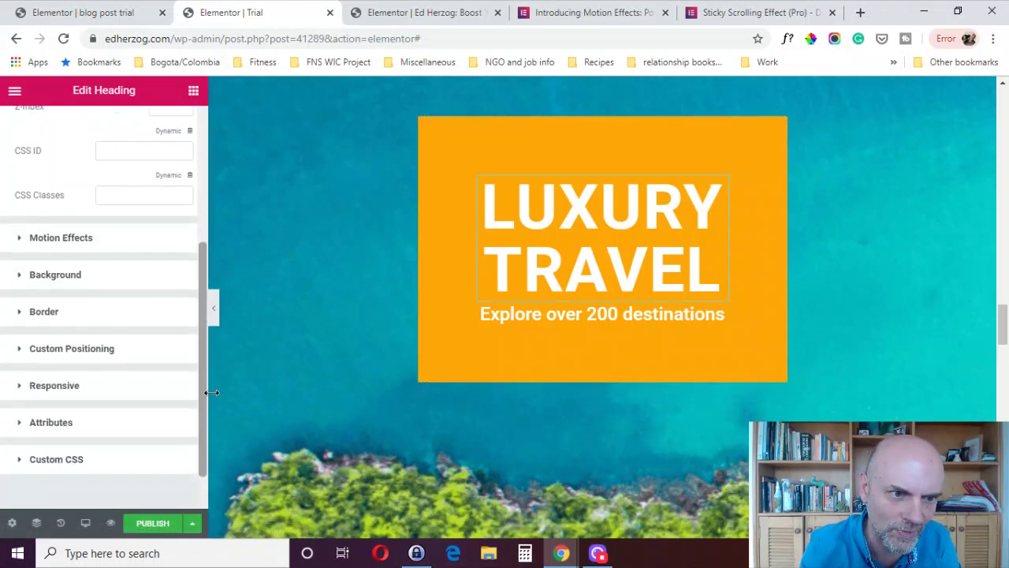
left_click(75, 244)
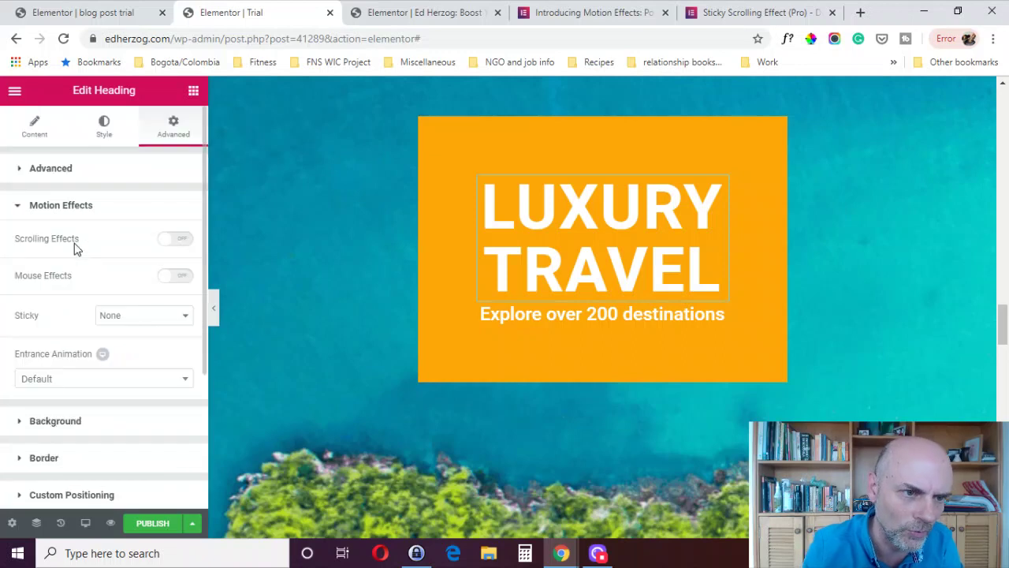
left_click(178, 239)
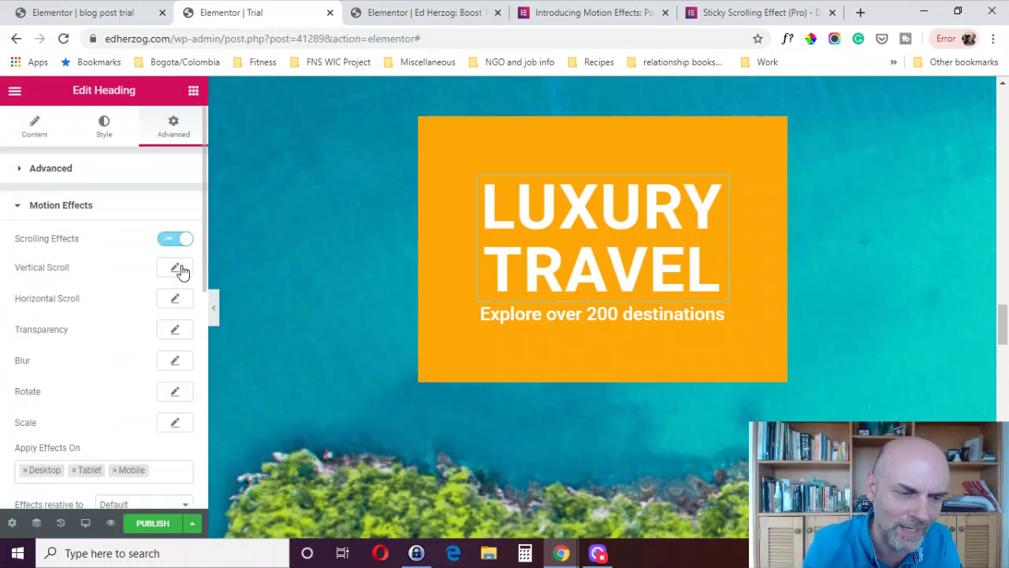
- Try the Scale effect with direction Scale Up on the Luxury Travel heading, preview it on the page, and reset it to default
left_click(175, 422)
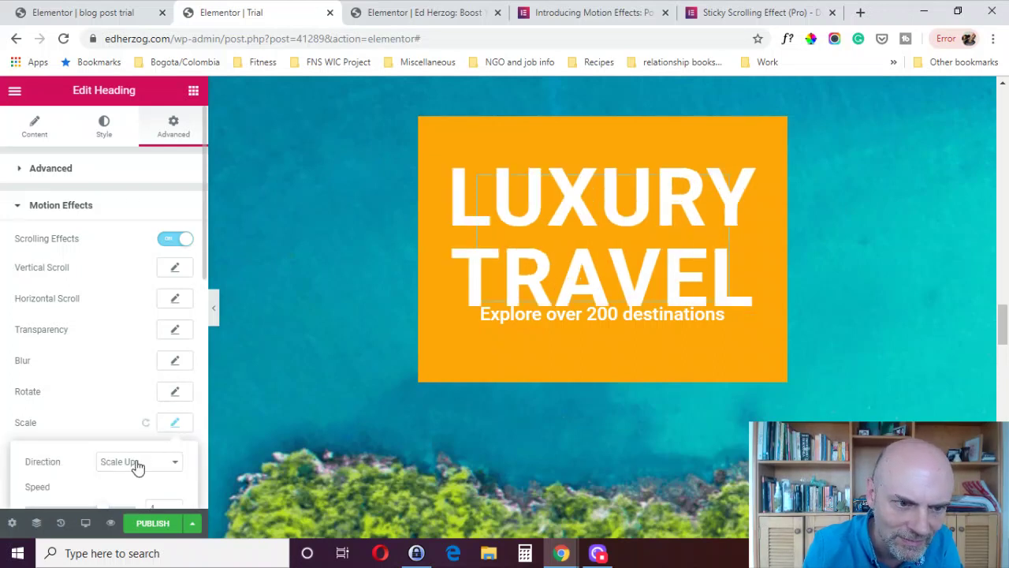
mouse_move(1002, 323)
left_mouse_down()
mouse_move(1001, 283)
mouse_move(1000, 311)
left_mouse_up()
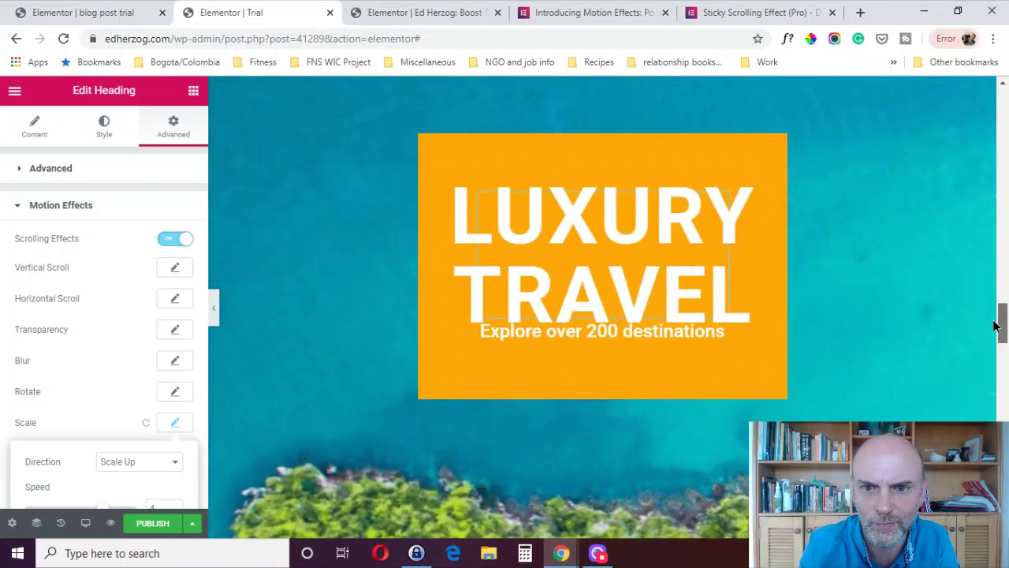
mouse_move(995, 327)
left_mouse_down()
mouse_move(995, 298)
mouse_move(1001, 341)
mouse_move(1002, 298)
mouse_move(1003, 326)
left_mouse_up()
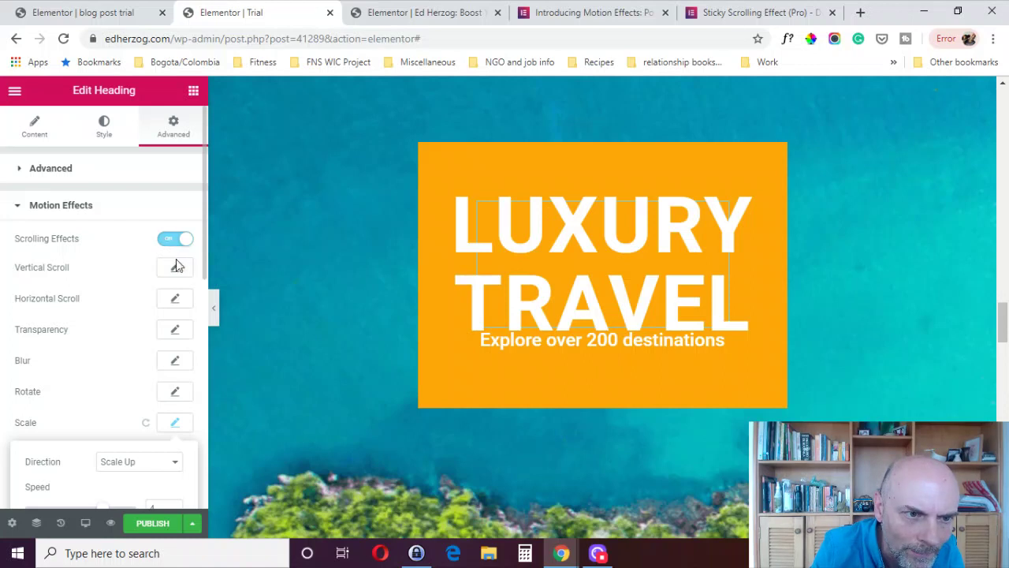
left_click(146, 423)
- Enable Rotate on the Luxury Travel heading with direction To Left and speed 1, and preview the rotation on the page
left_click(175, 393)
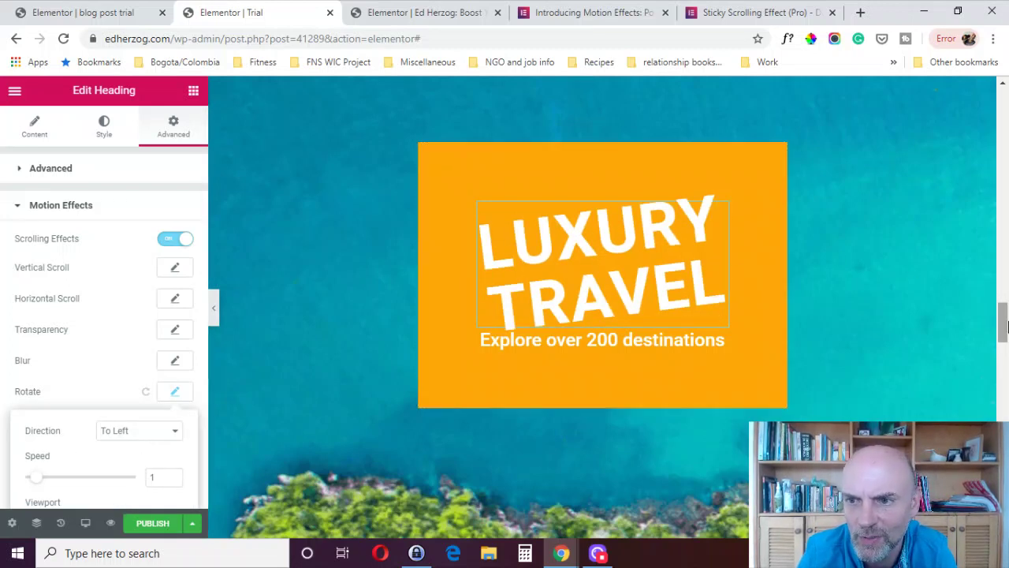
scroll(614, 233, "up", 4)
left_click_drag(1003, 296, 1003, 334)
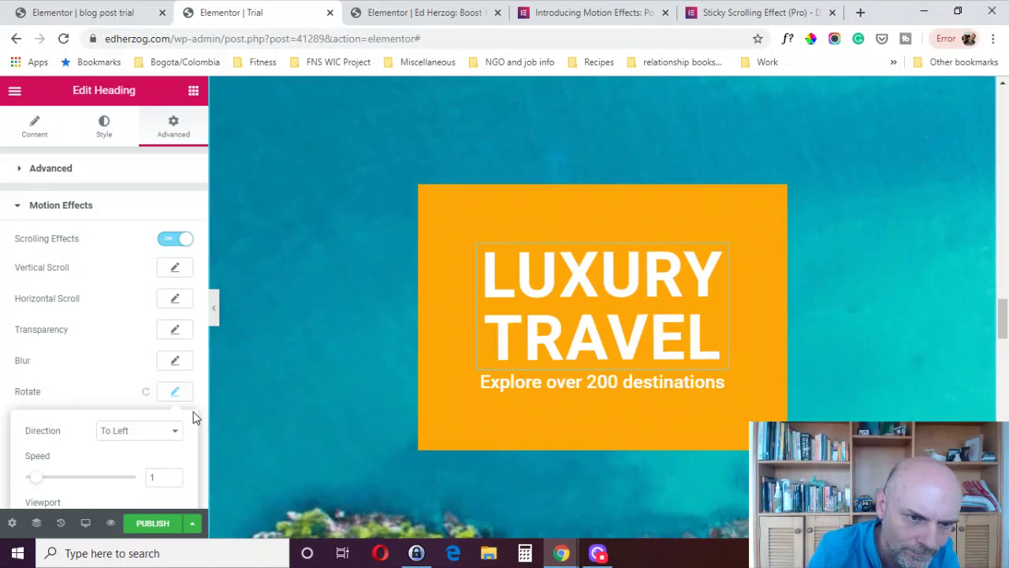
- Set the heading's Rotate direction to To Right and preview the rotation through the Luxury Travel section down to the destination offers
left_click(168, 433)
left_click(131, 459)
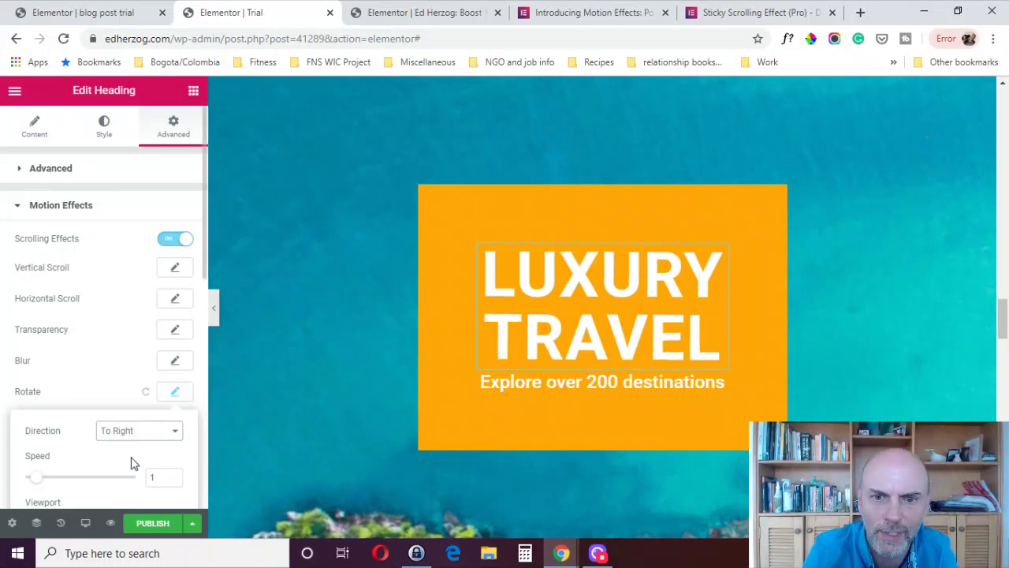
mouse_move(1002, 319)
left_mouse_down()
mouse_move(1002, 293)
mouse_move(1001, 379)
mouse_move(1001, 328)
left_mouse_up()
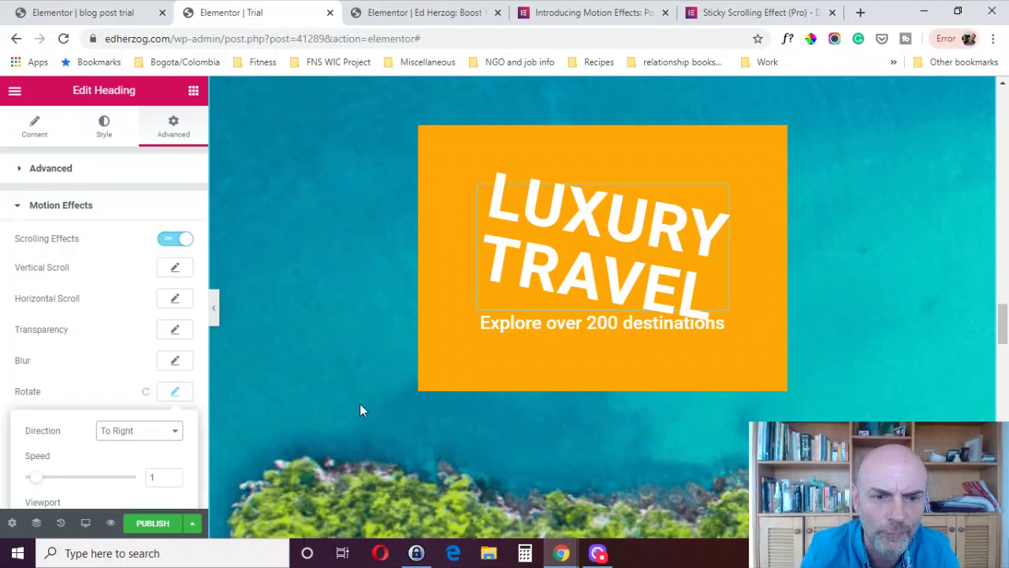
mouse_move(997, 331)
left_mouse_down()
mouse_move(1003, 282)
mouse_move(1005, 323)
left_mouse_up()
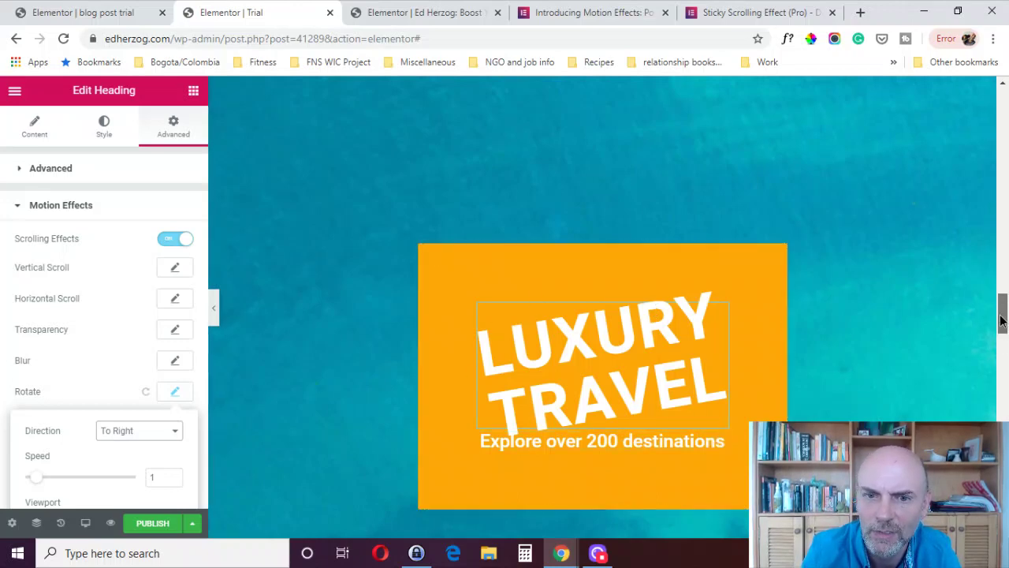
scroll(443, 202, "down", 5)
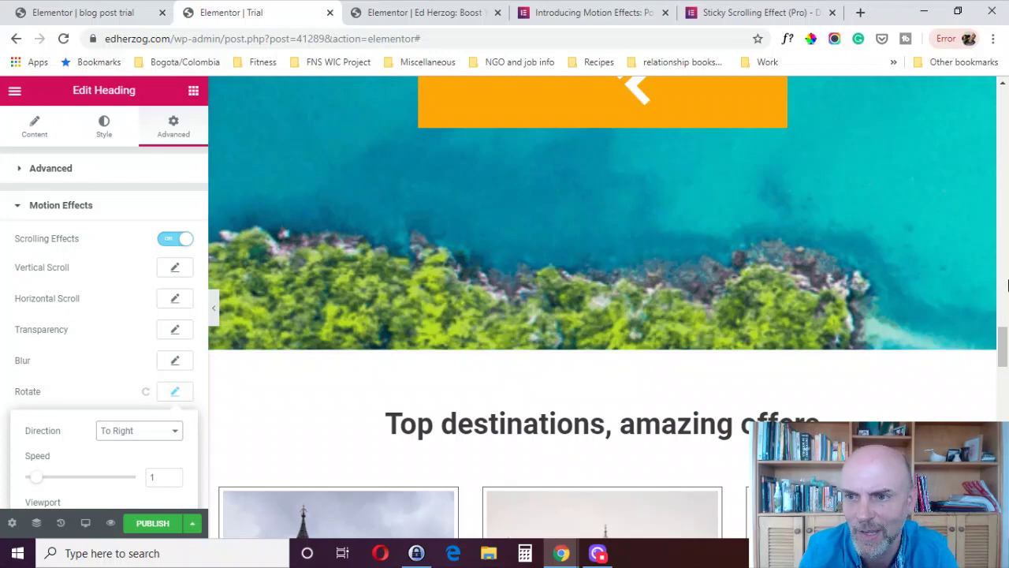
left_click_drag(1003, 344, 1004, 380)
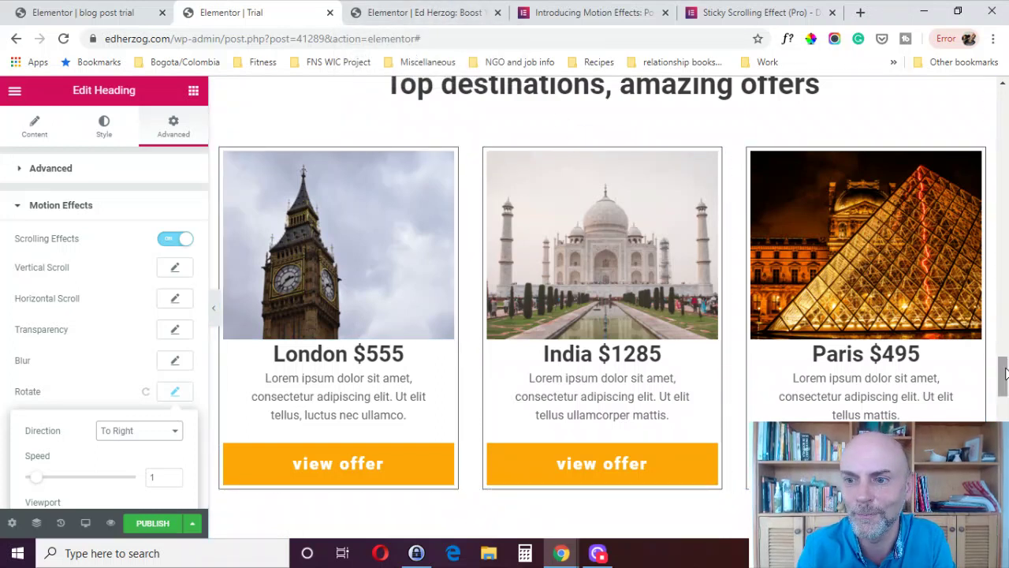
- Check the page with the sticky header, and view the social share buttons at the end of the blog post trial
left_click(402, 12)
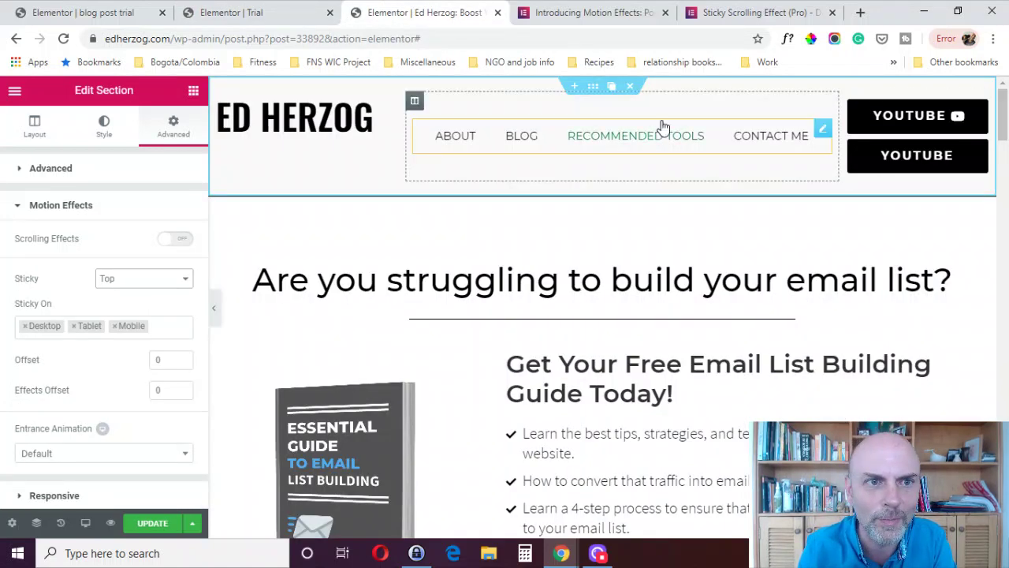
left_click(73, 13)
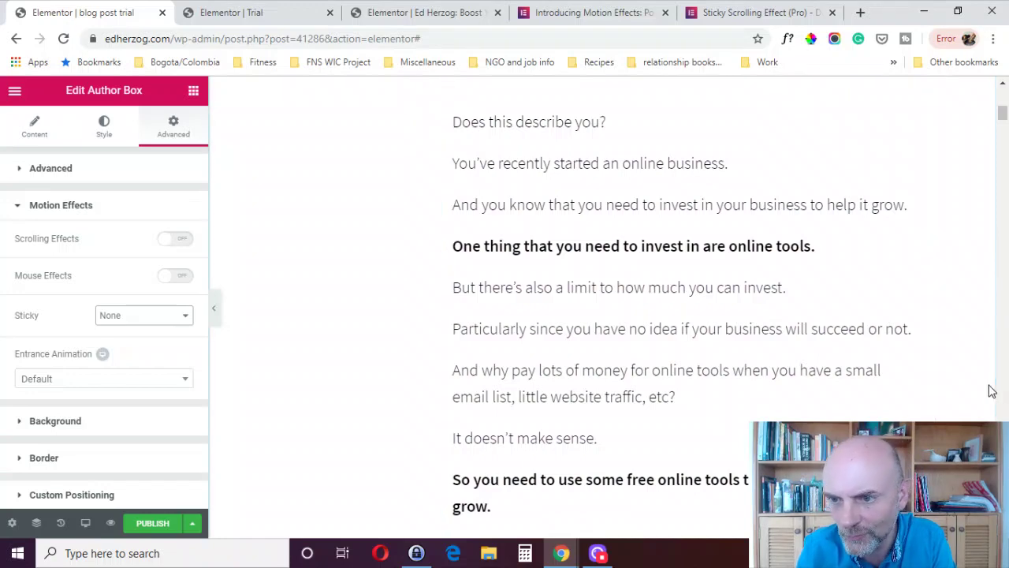
left_click_drag(1002, 113, 1003, 456)
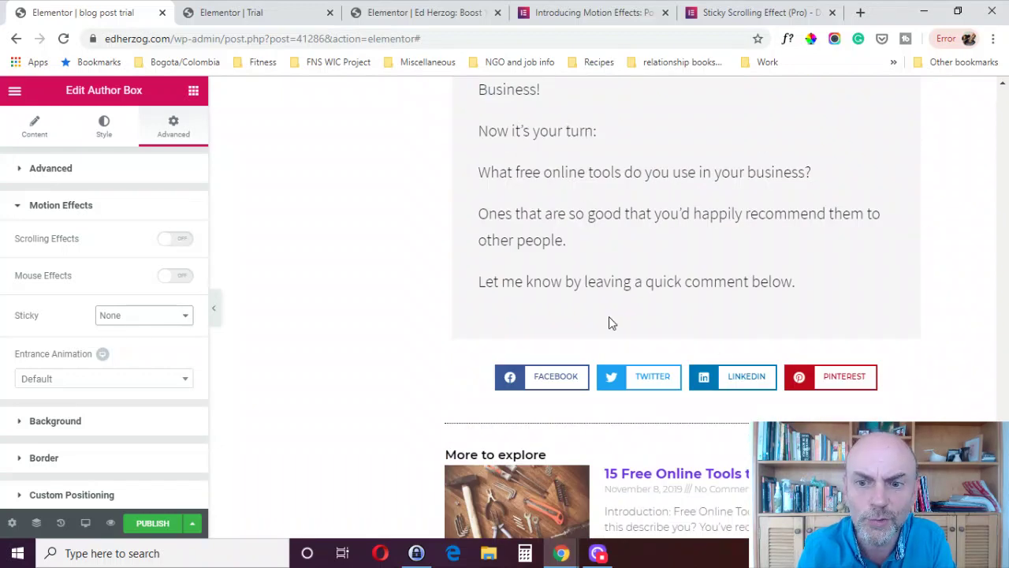